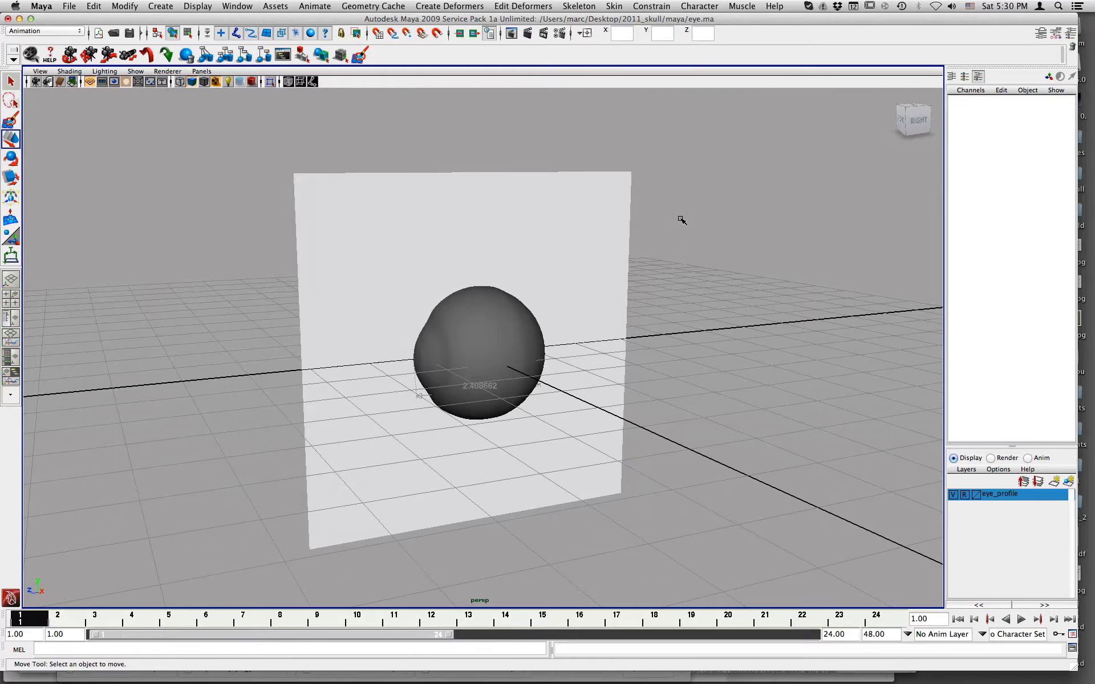
- Take the eye_profile layer out of reference mode and delete the flat image plane behind the eyeball
left_click_drag(660, 284, 591, 196, "alt")
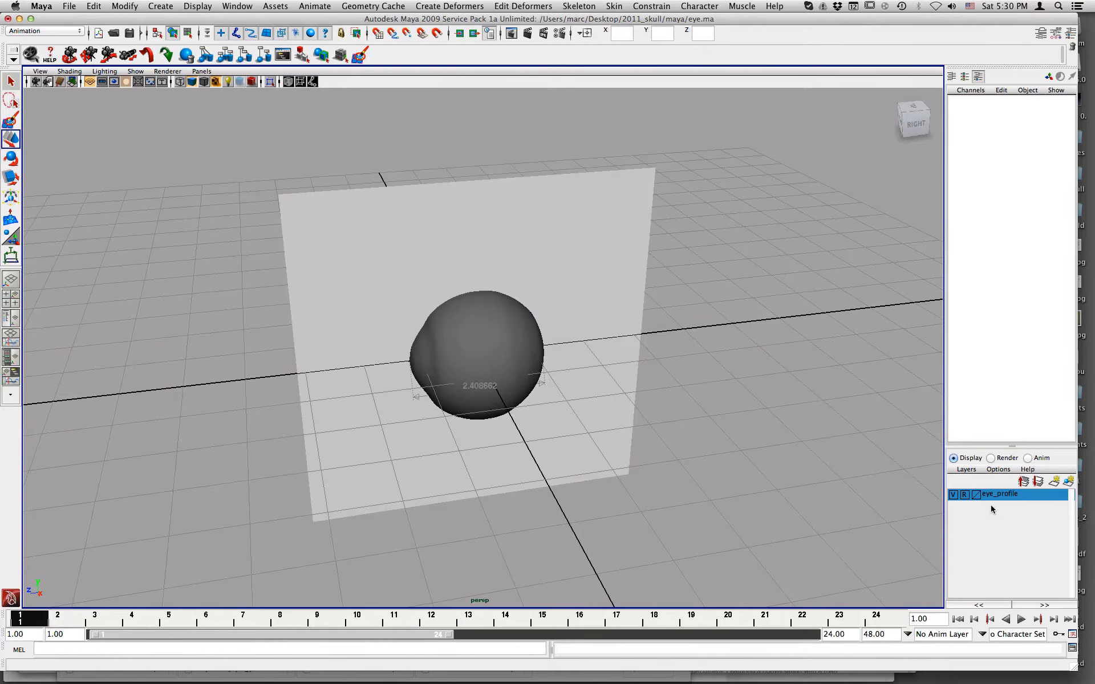
left_click(964, 494)
left_click(607, 217)
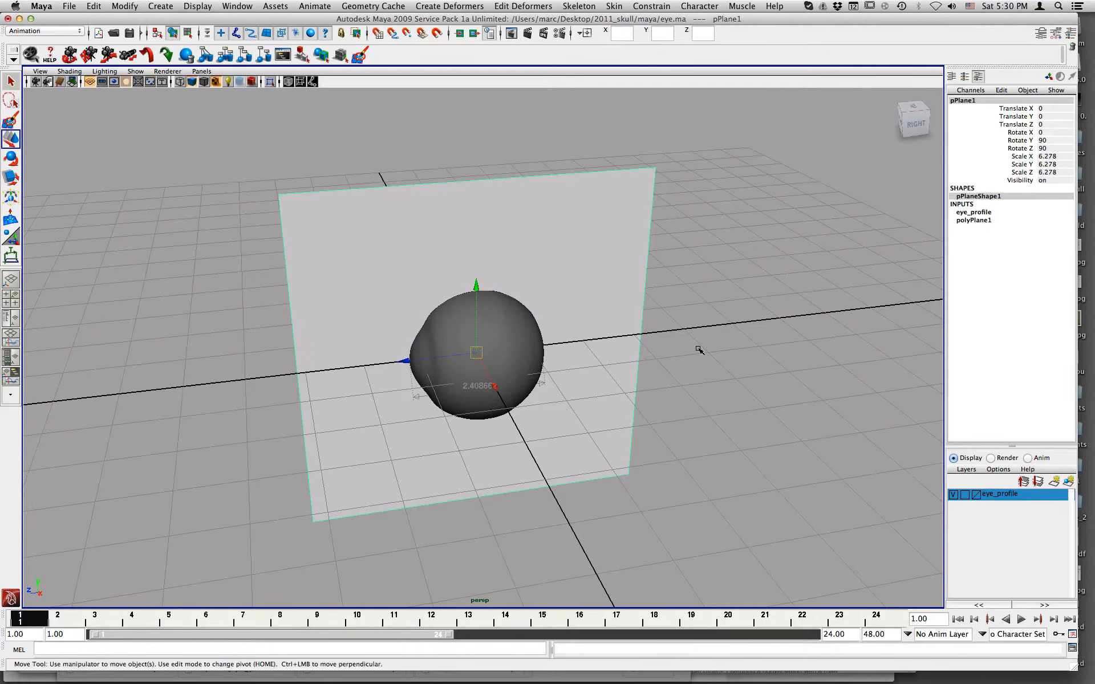
key("Delete")
left_click_drag(645, 313, 662, 320, "alt")
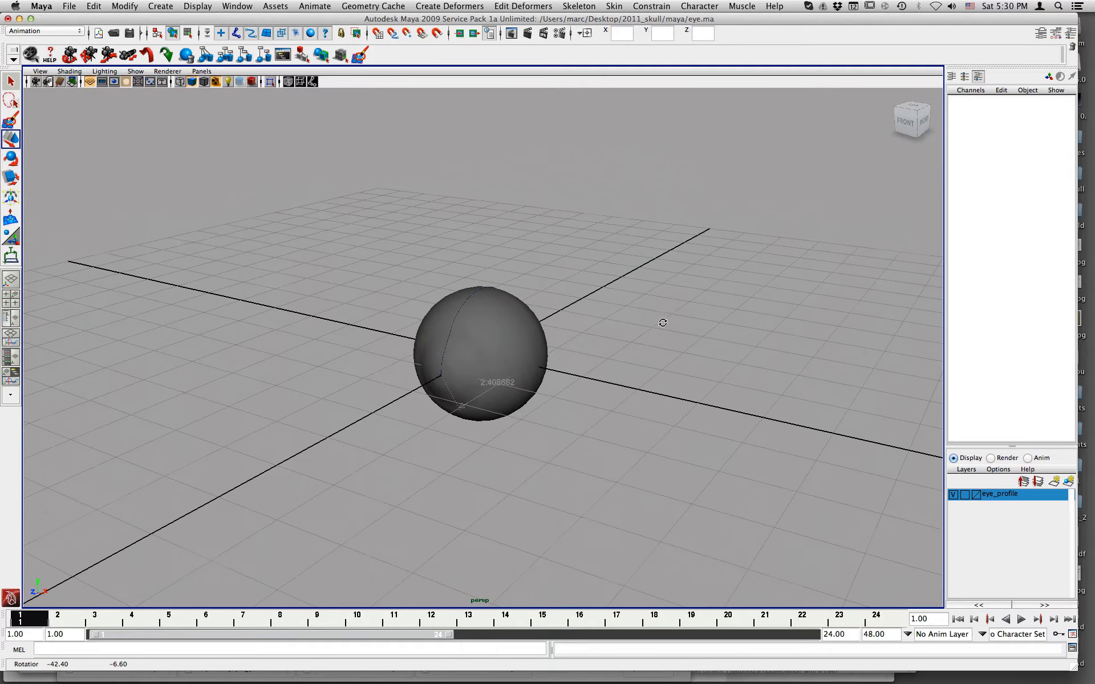
- Delete the original profile curve that lies on the revolved eyeball surface
left_click(431, 313)
key("f")
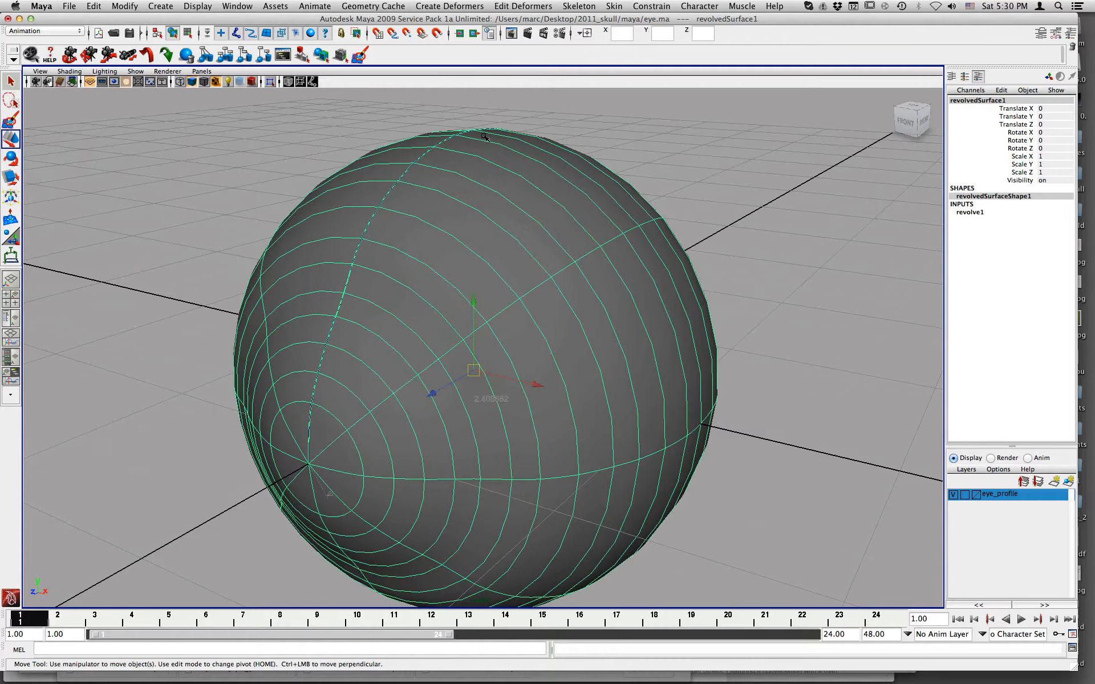
left_click(741, 200)
left_click(650, 259)
left_click_drag(649, 259, 713, 260, "alt")
scroll(525, 261, "up", 1)
middle_click_drag(526, 261, 599, 268, "alt")
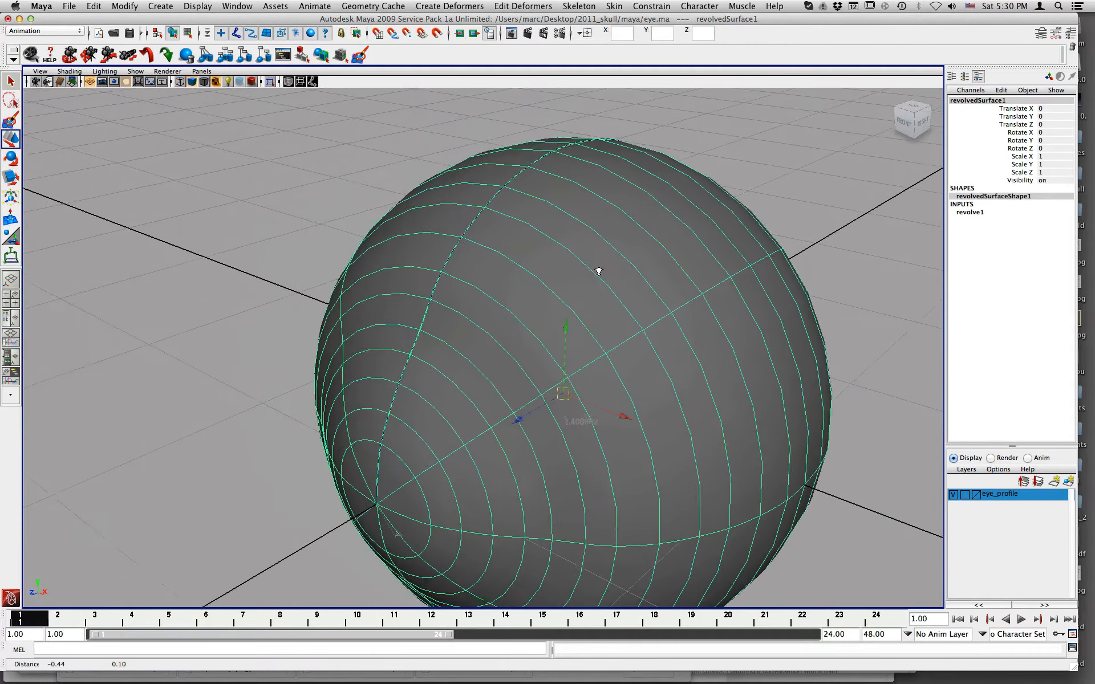
scroll(598, 268, "up", 2)
left_click_drag(297, 156, 643, 251)
right_click_drag(750, 258, 550, 243, "alt")
left_click_drag(551, 243, 541, 246, "alt")
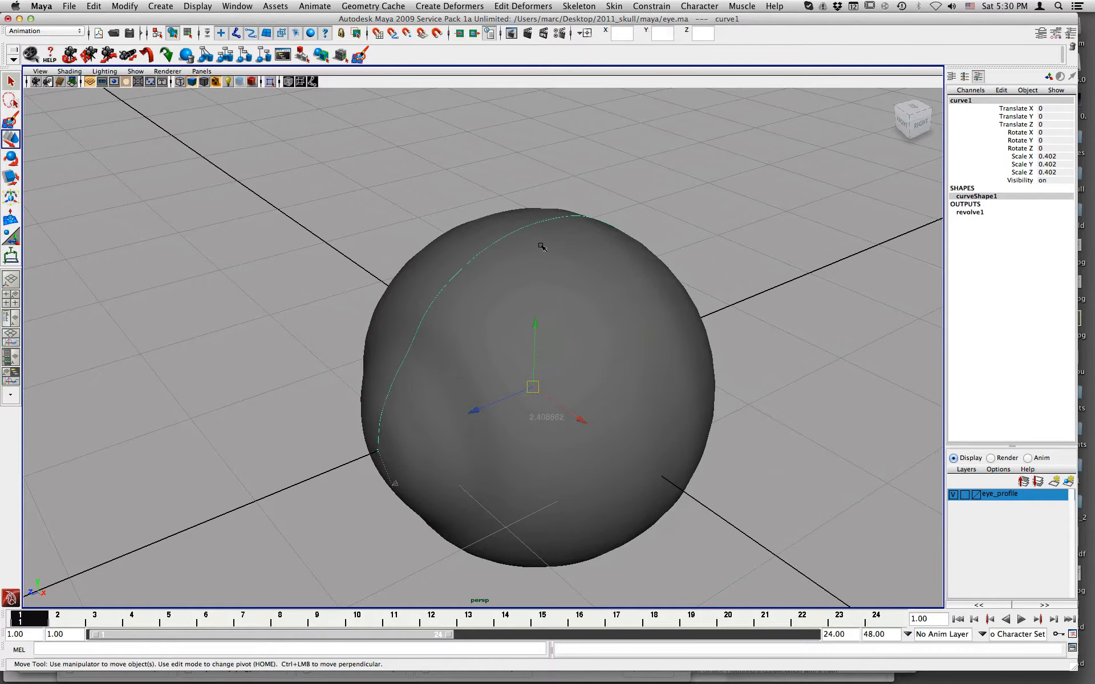
left_click(541, 246)
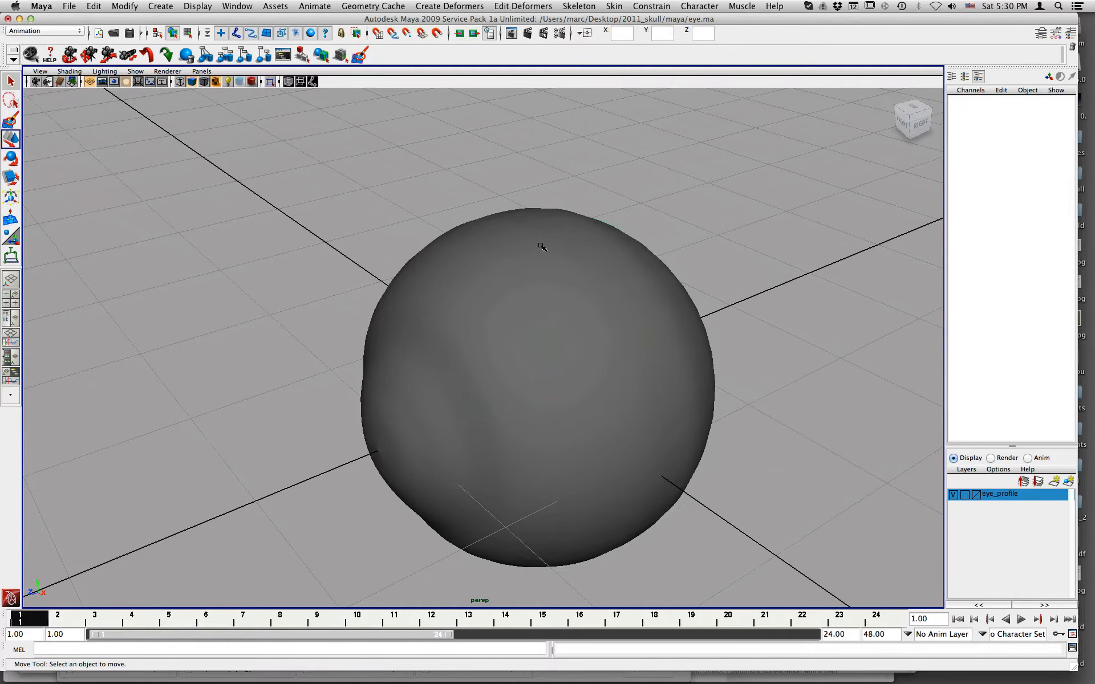
- Select the revolved eyeball surface and examine its shape from the front and side at different distances
left_click_drag(540, 246, 589, 329, "alt")
left_click(437, 261)
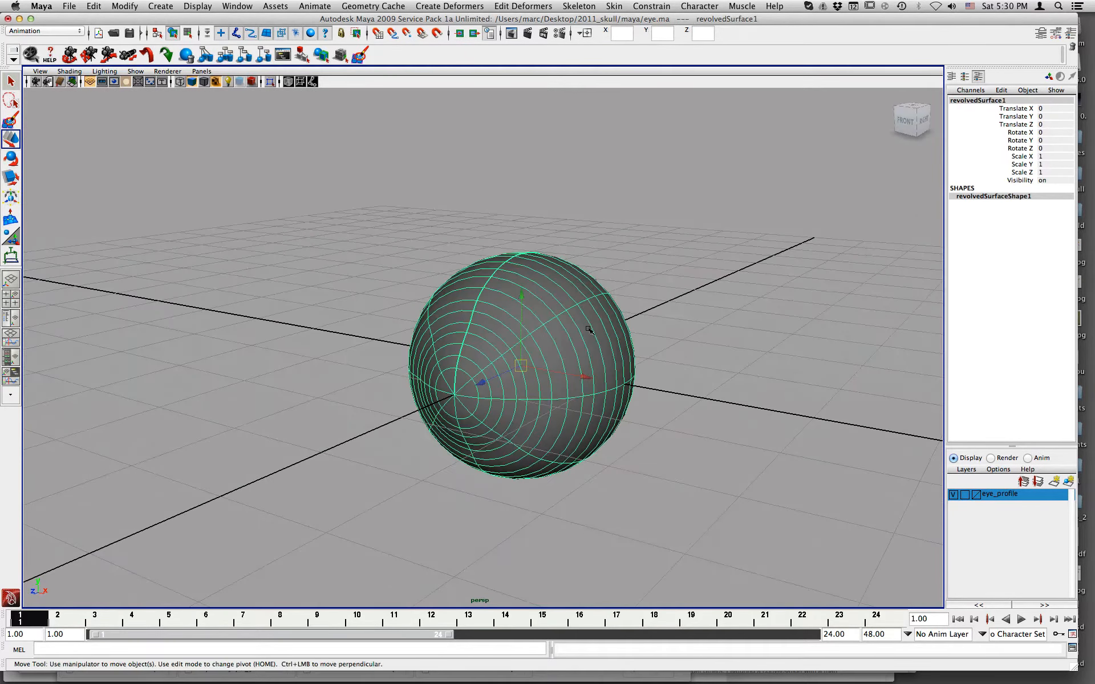
left_click_drag(387, 329, 291, 308, "alt")
right_click_drag(292, 308, 559, 308, "alt")
middle_click_drag(558, 308, 387, 285, "alt")
right_click_drag(387, 284, 405, 287, "alt")
left_click_drag(405, 287, 462, 293, "alt")
right_click_drag(463, 294, 383, 285, "alt")
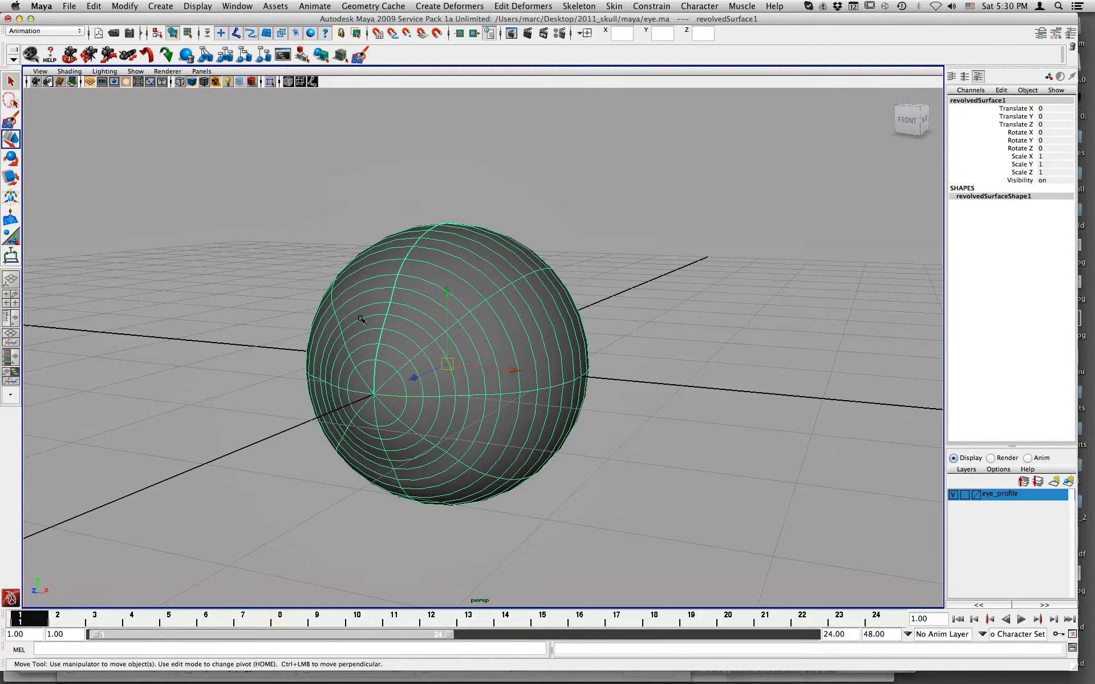
mouse_move(425, 376)
left_mouse_down("alt")
mouse_move(290, 322)
mouse_move(411, 361)
left_mouse_up("alt")
right_click_drag(503, 361, 477, 356, "alt")
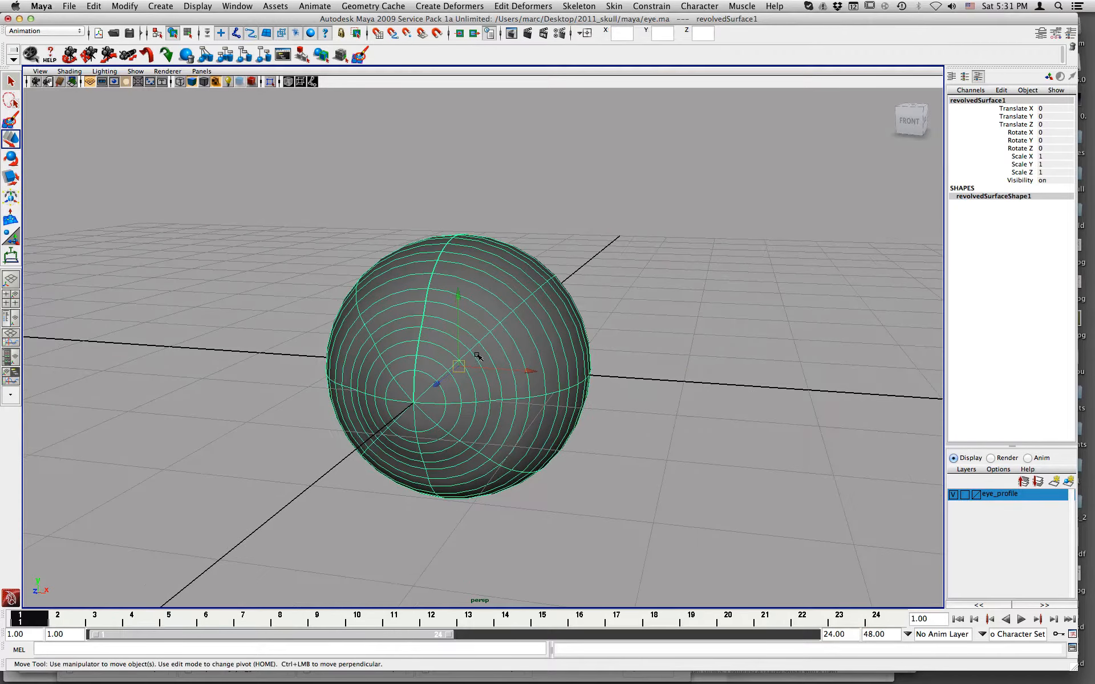
left_click_drag(477, 356, 487, 340, "alt")
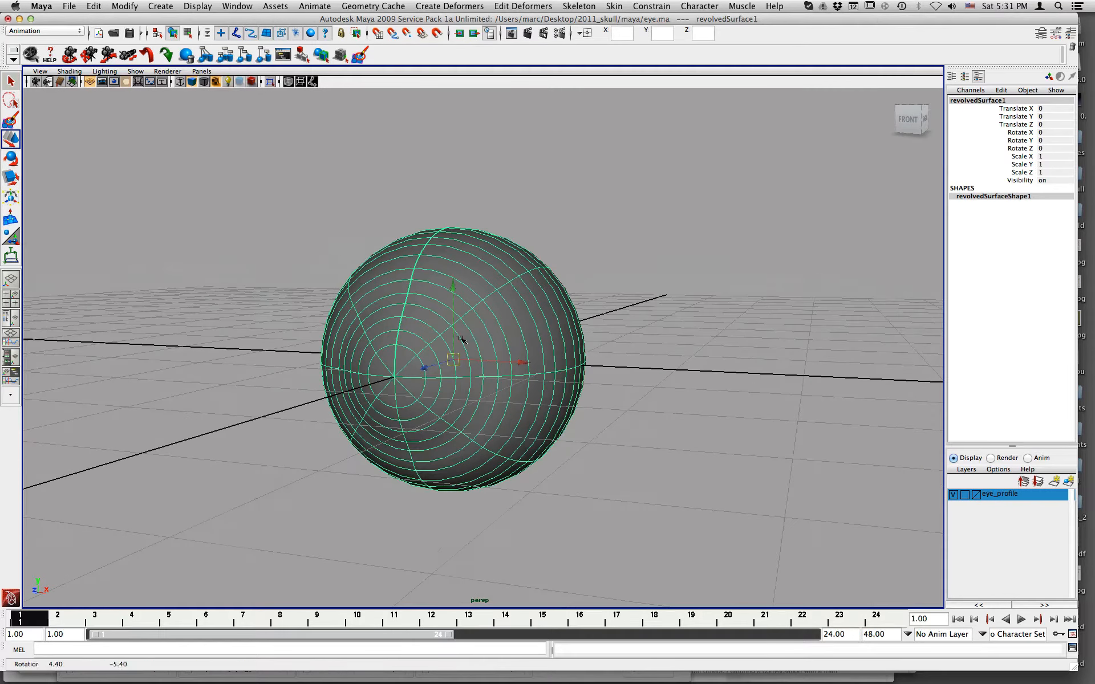
- Assign a new Blinn material to the eyeball surface and set its color to white
right_click(455, 249)
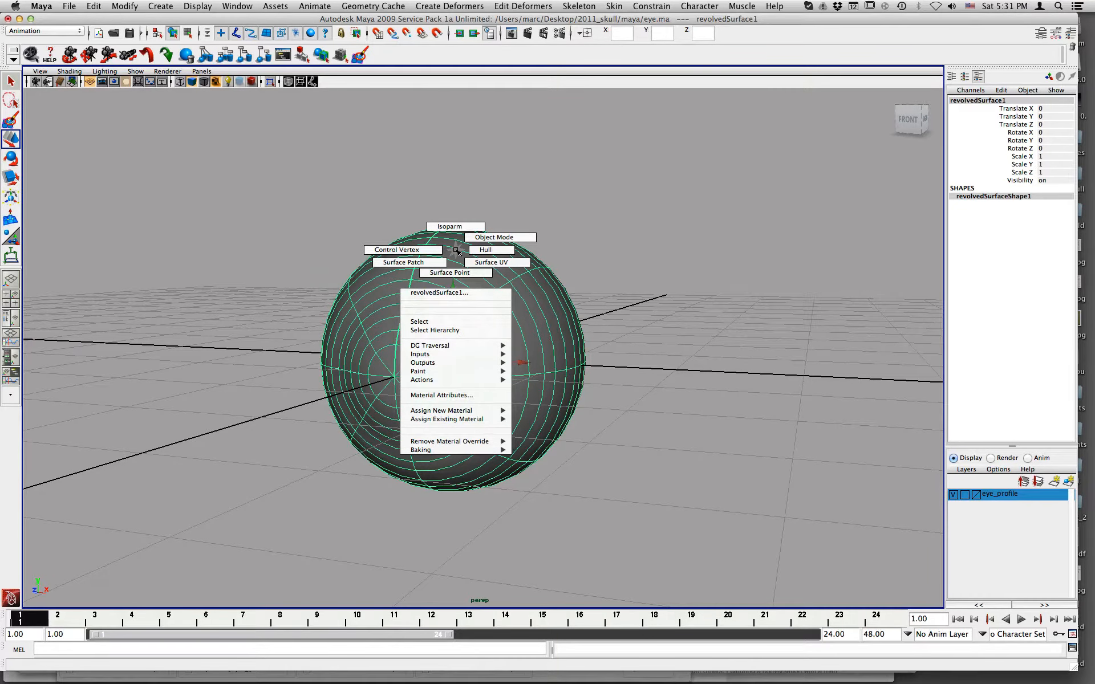
mouse_move(454, 411)
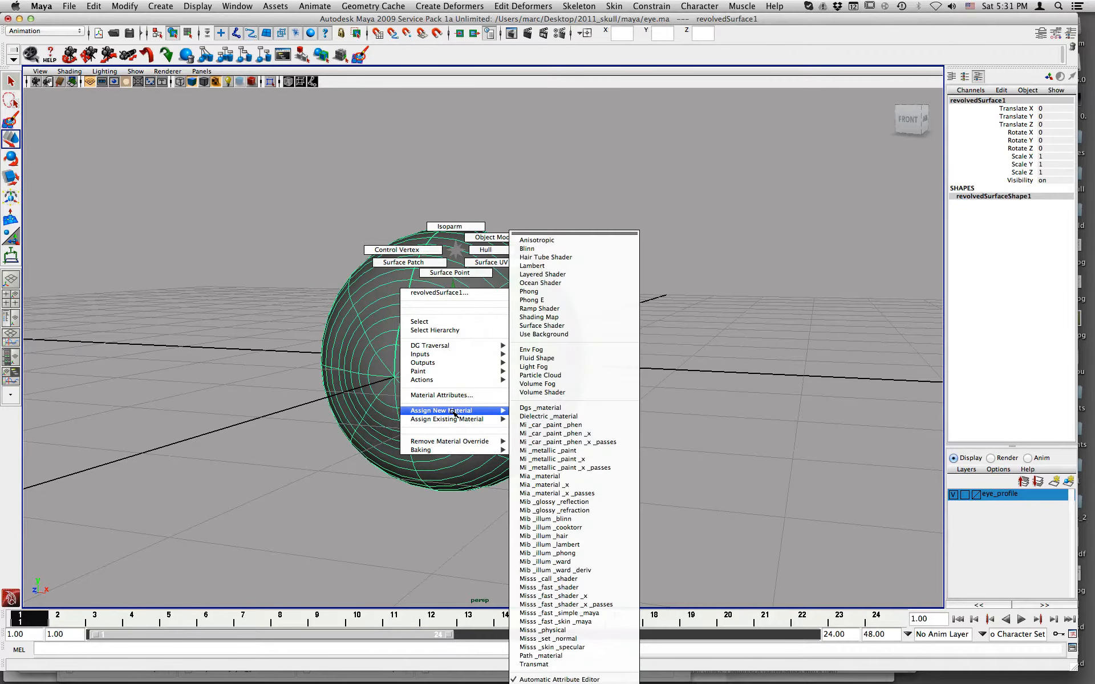
left_click(539, 251)
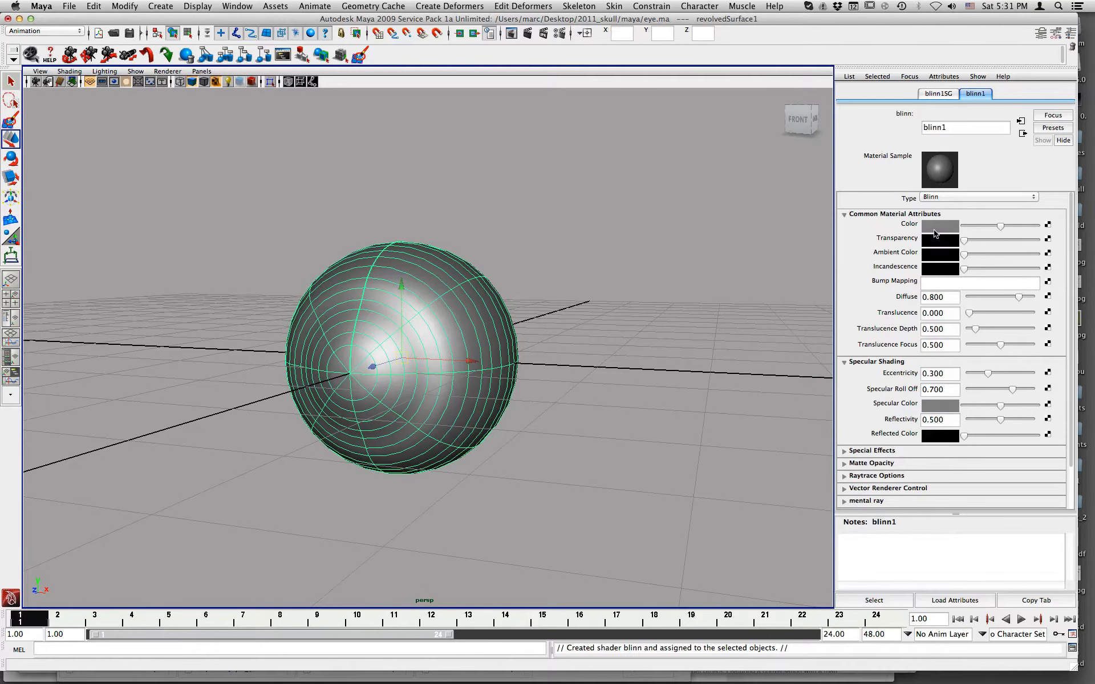
left_click_drag(999, 227, 1062, 240)
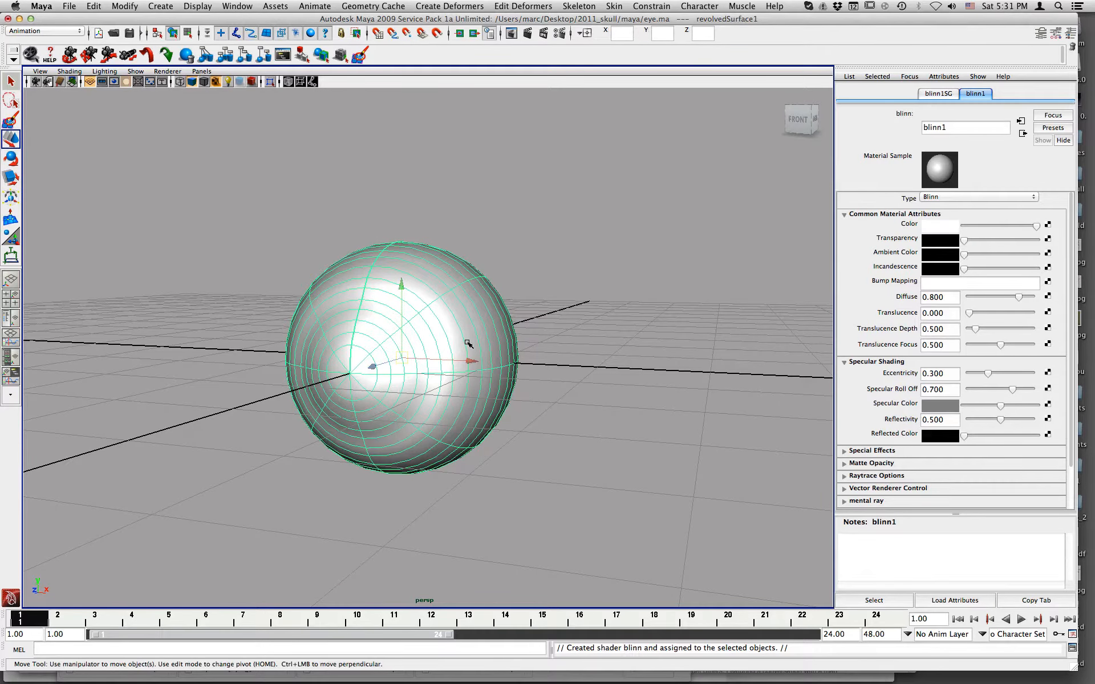
left_click_drag(456, 347, 392, 326, "alt")
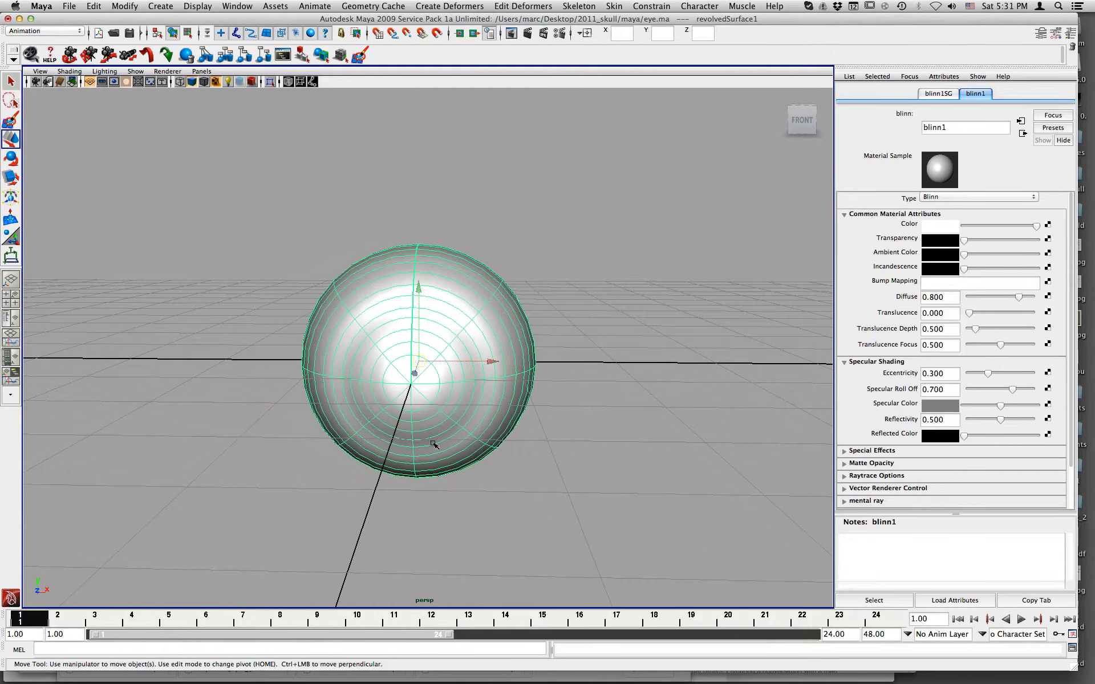
left_click_drag(706, 365, 666, 366, "alt")
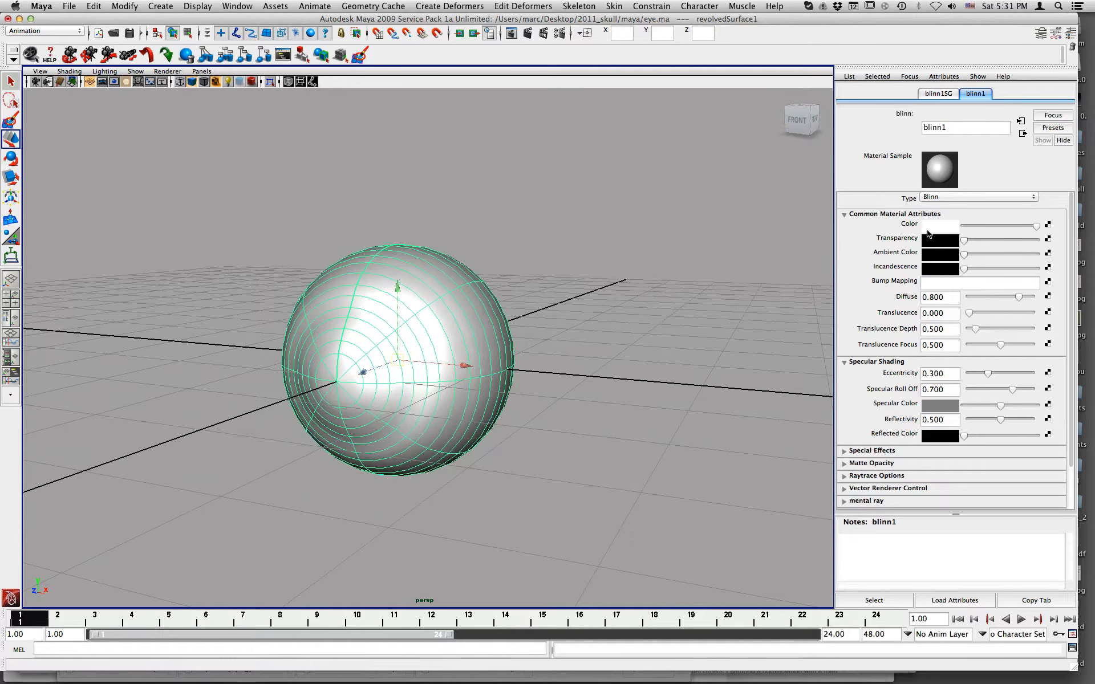
- Map a 2D Ramp texture to the Blinn material's color and show it textured in the viewport
left_click(1047, 226)
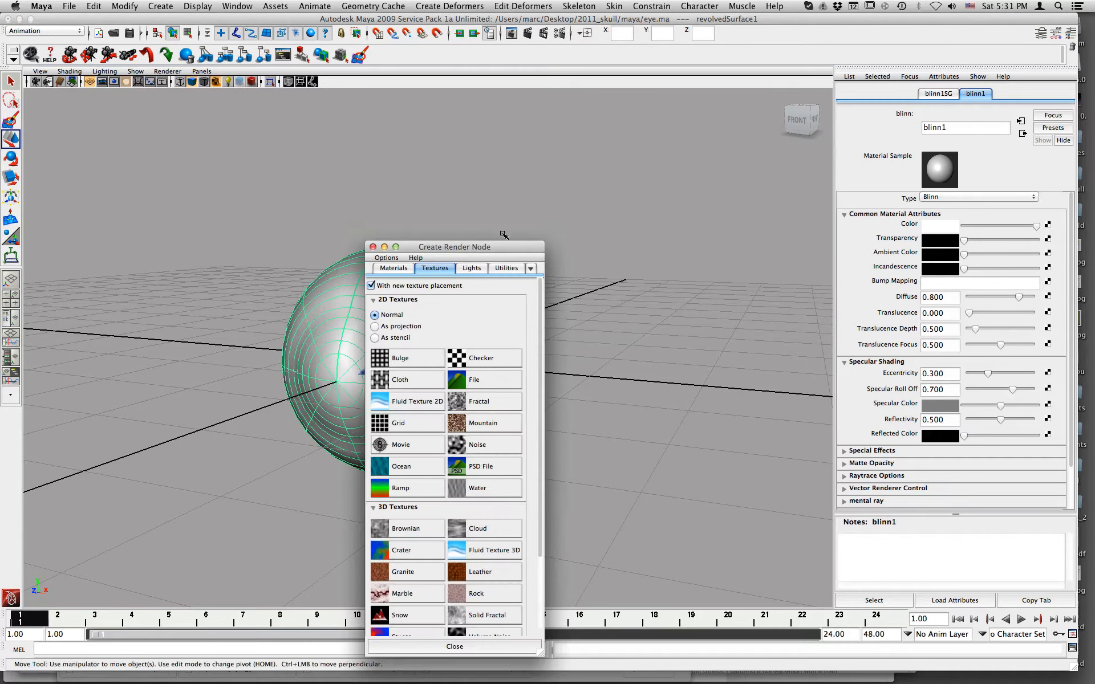
left_click_drag(455, 247, 360, 82)
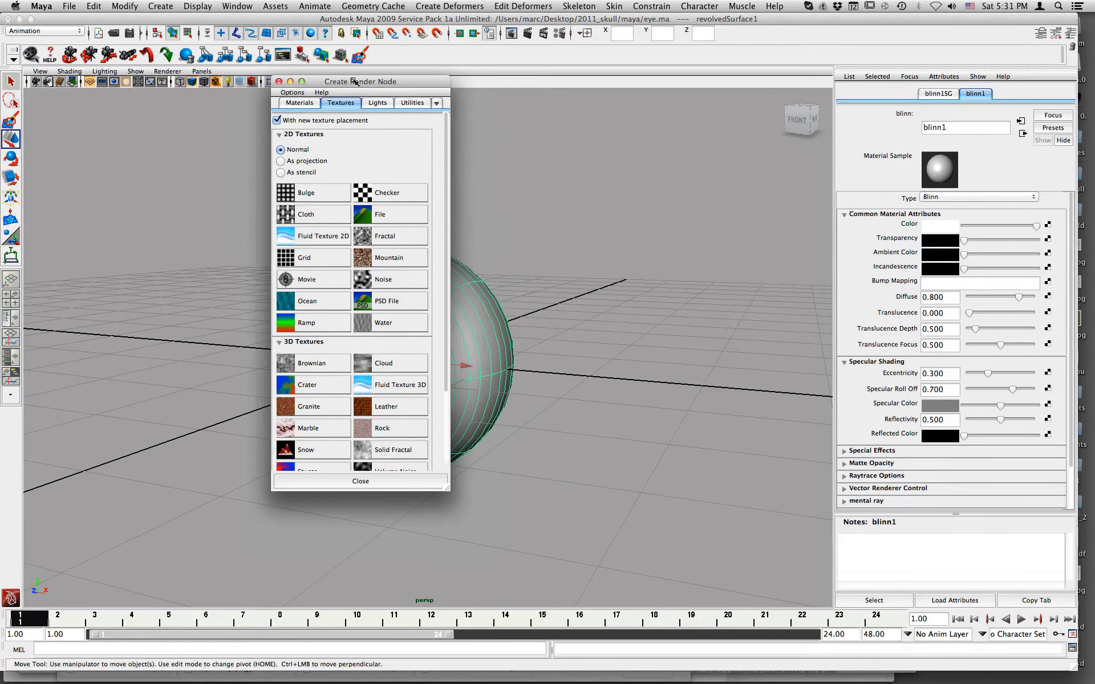
left_click(296, 326)
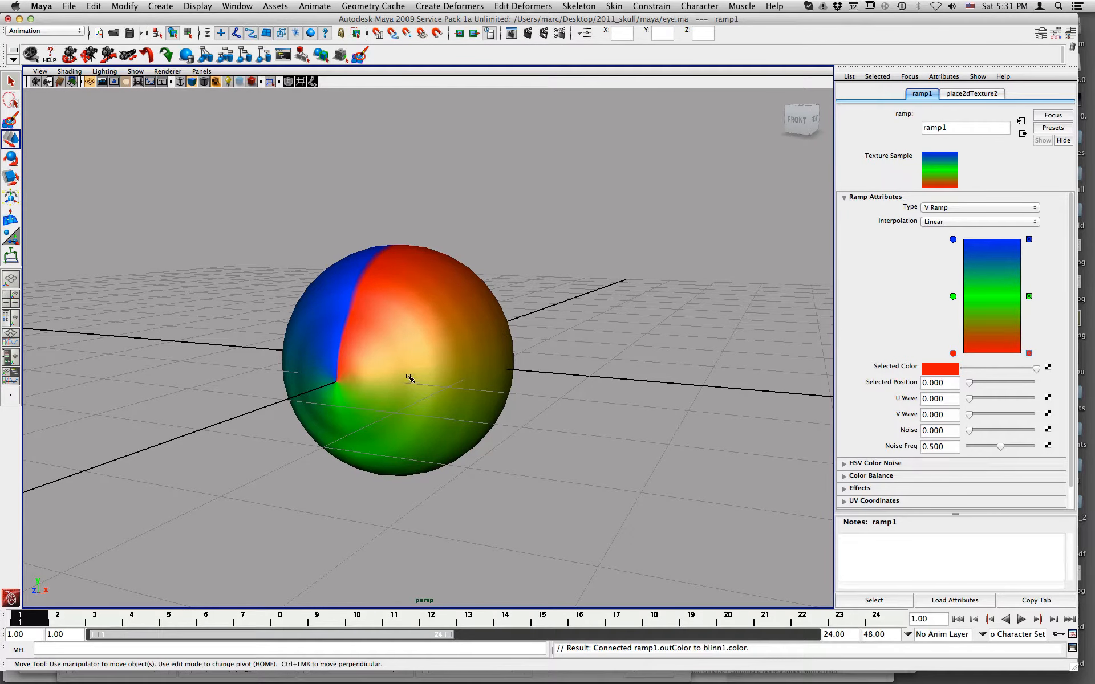
key("5")
key("6")
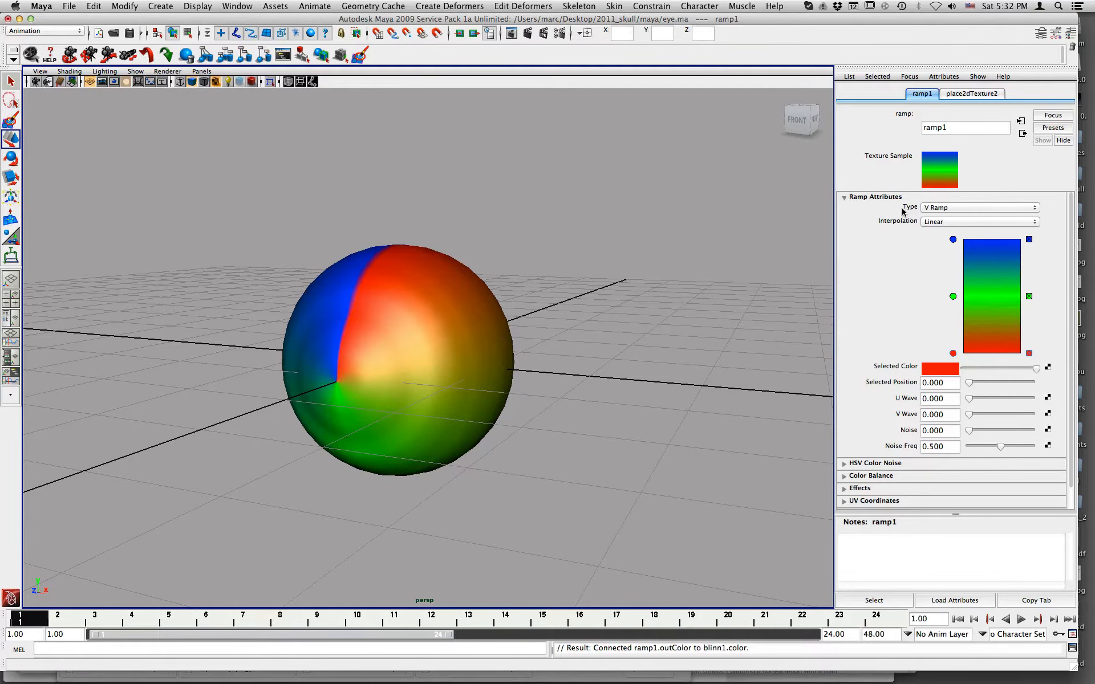
- Set the ramp type to U Ramp and move its green color stop to position 0.160
left_click(927, 208)
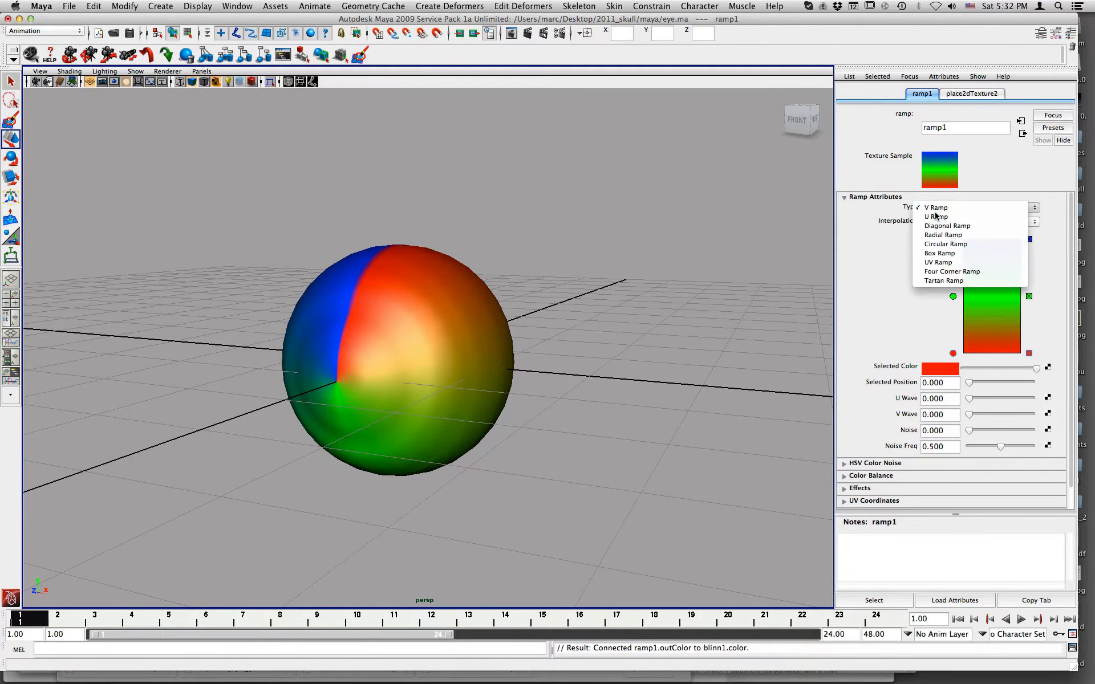
left_click(936, 216)
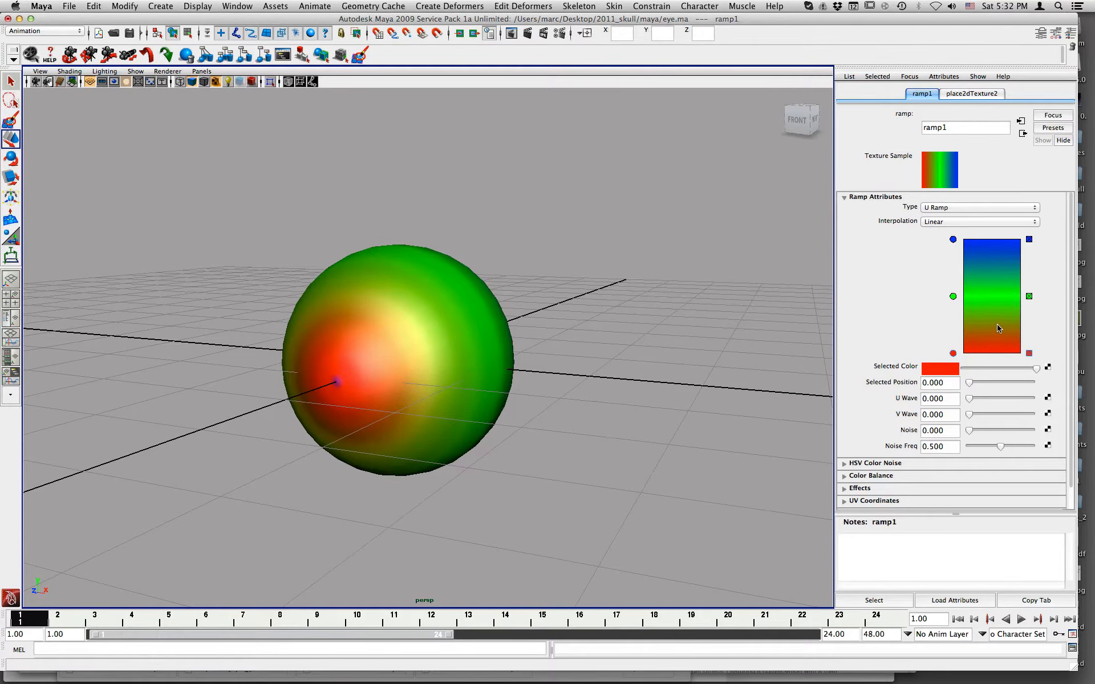
left_click_drag(647, 308, 604, 311, "alt")
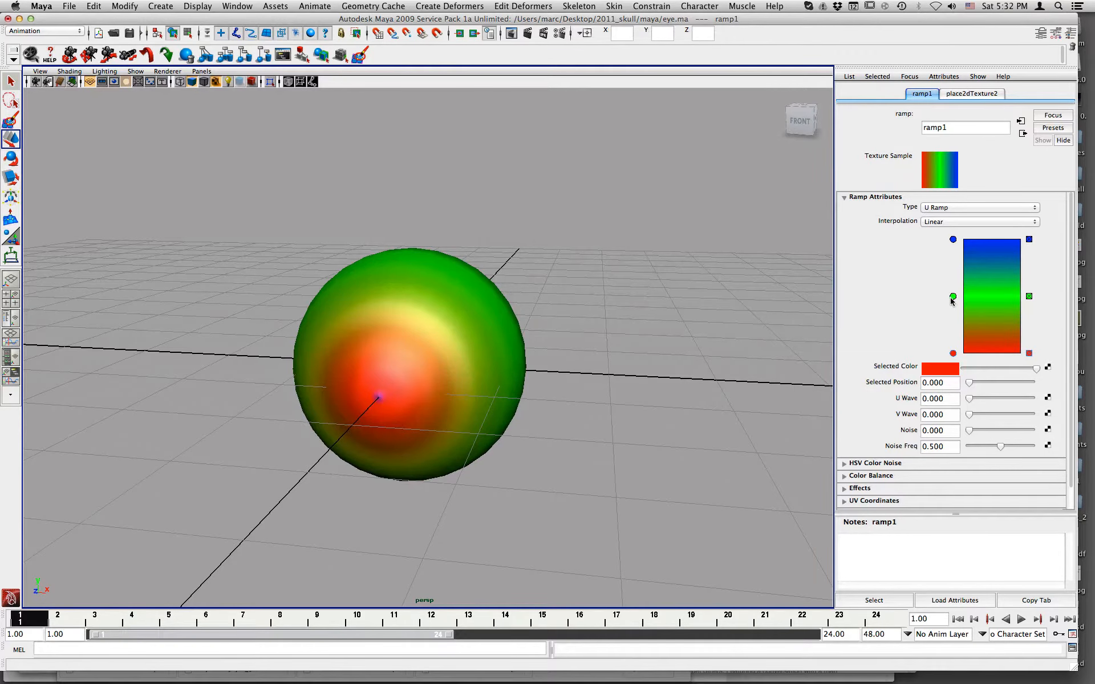
left_click_drag(951, 297, 950, 336)
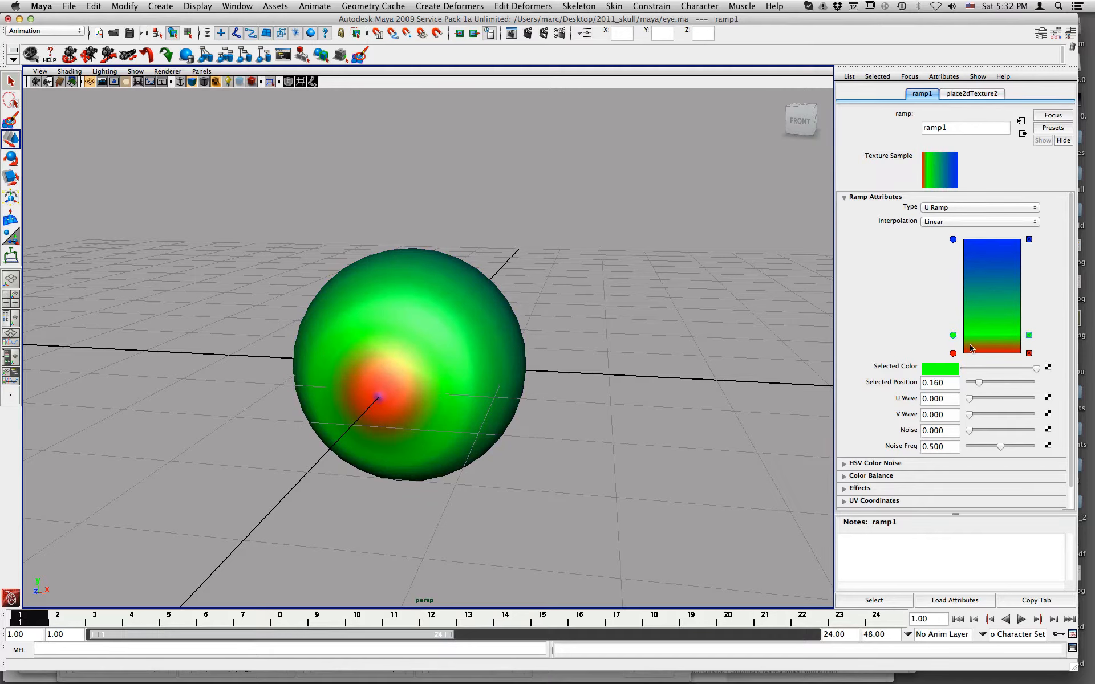
- Recolor the green ramp stop dark reddish brown (H 11.72, S 0.895, V 0.242), with its position at 0.165
left_click(956, 369)
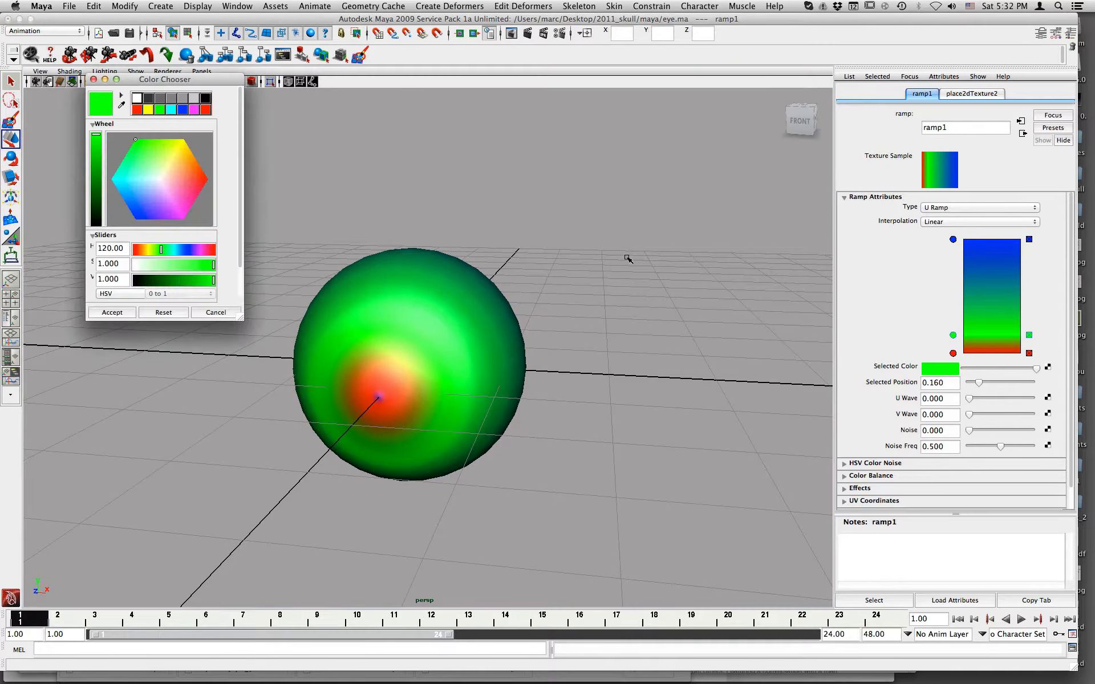
left_click(100, 175)
left_click_drag(206, 178, 199, 163)
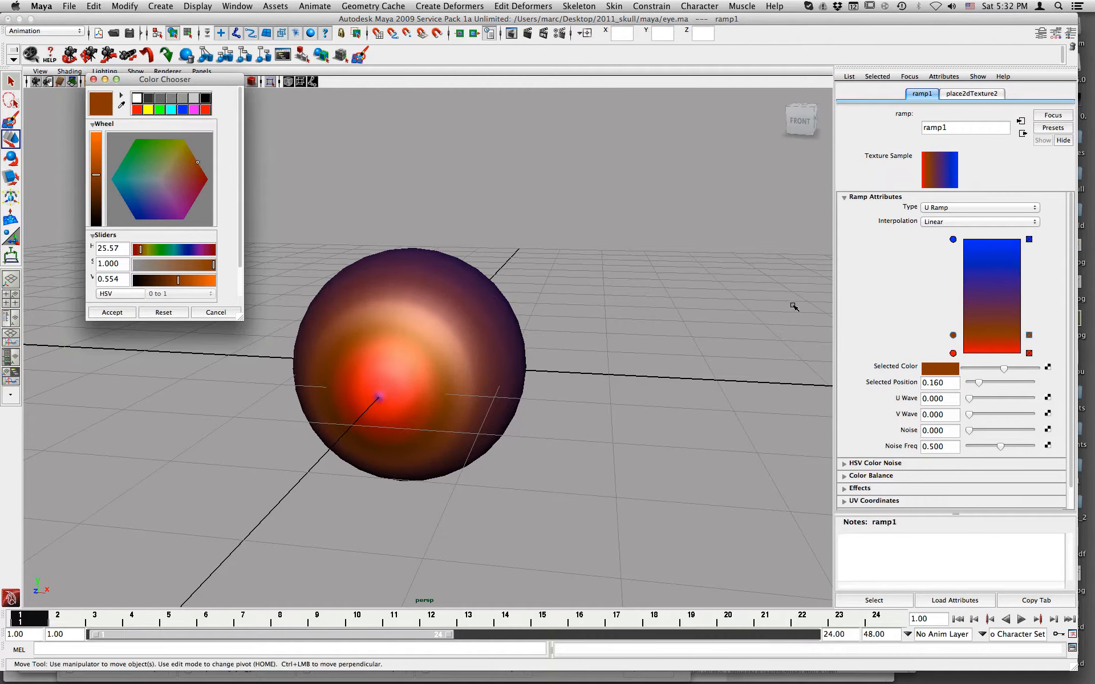
key("z")
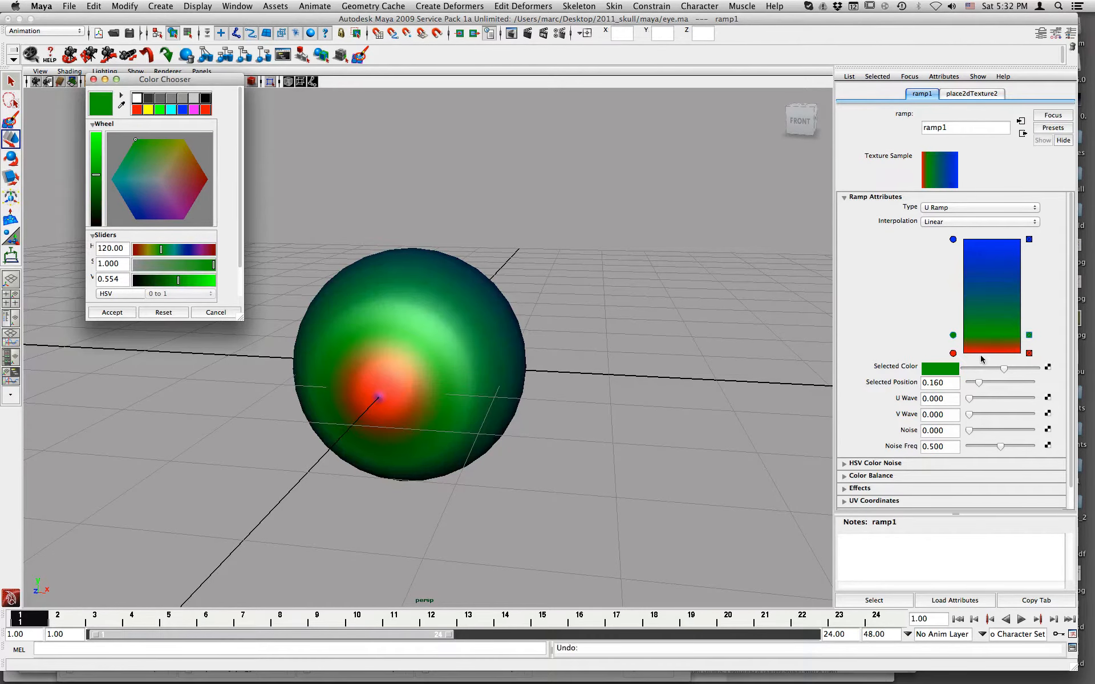
left_click(953, 353)
left_click(952, 334)
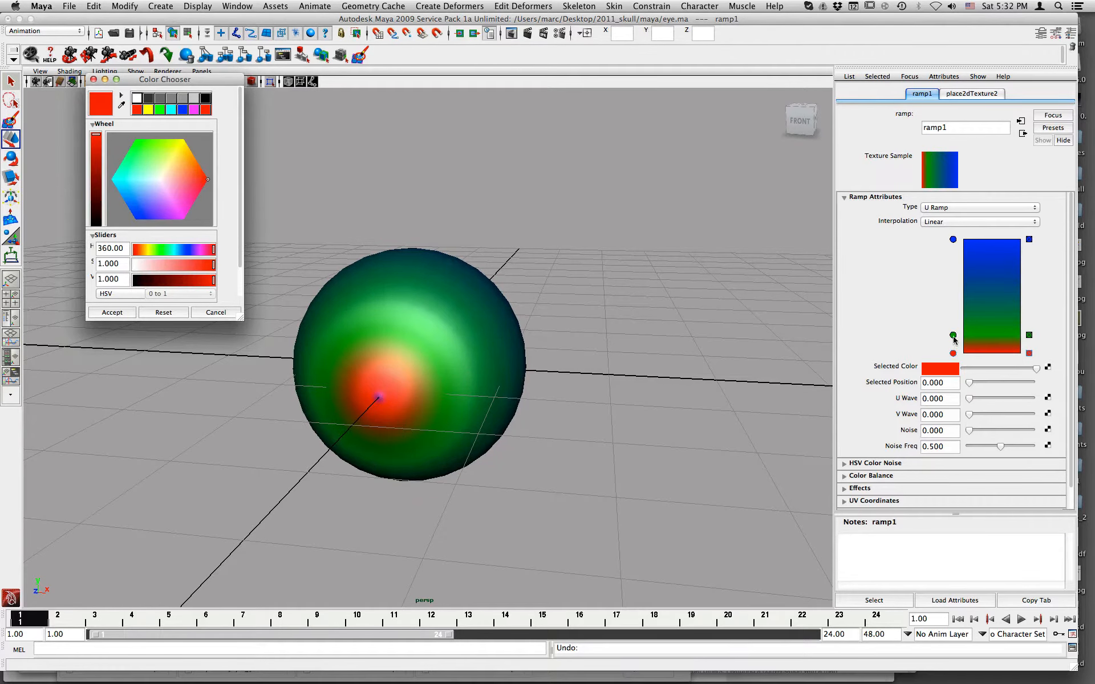
left_click(199, 169)
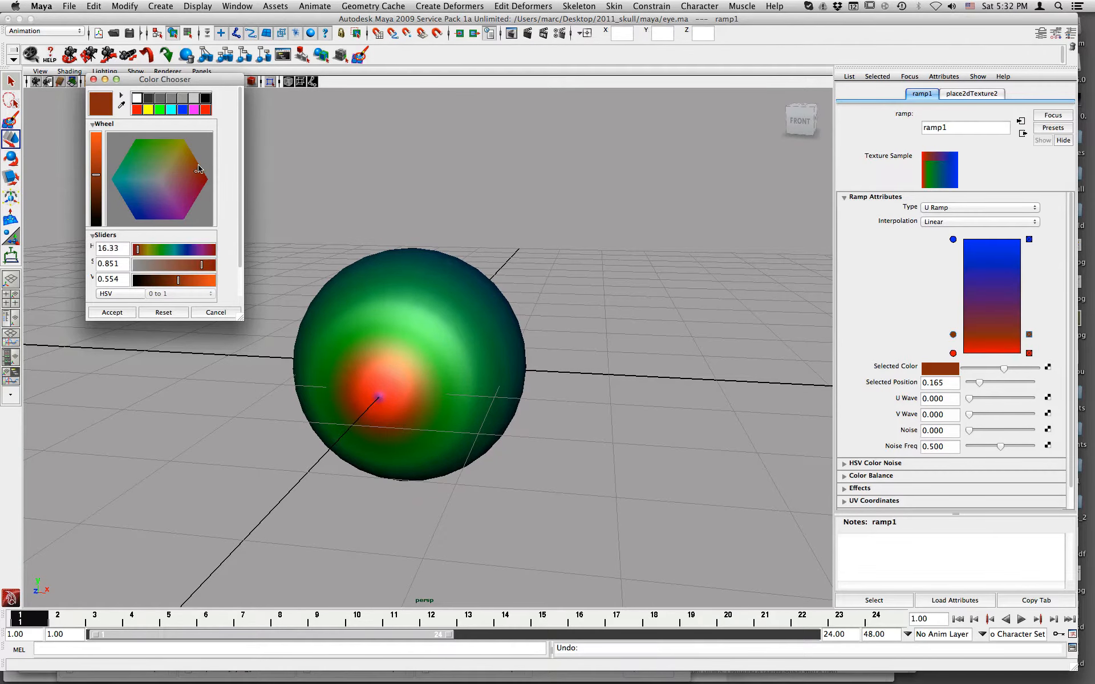
left_click_drag(97, 175, 97, 202)
left_click_drag(200, 178, 198, 171)
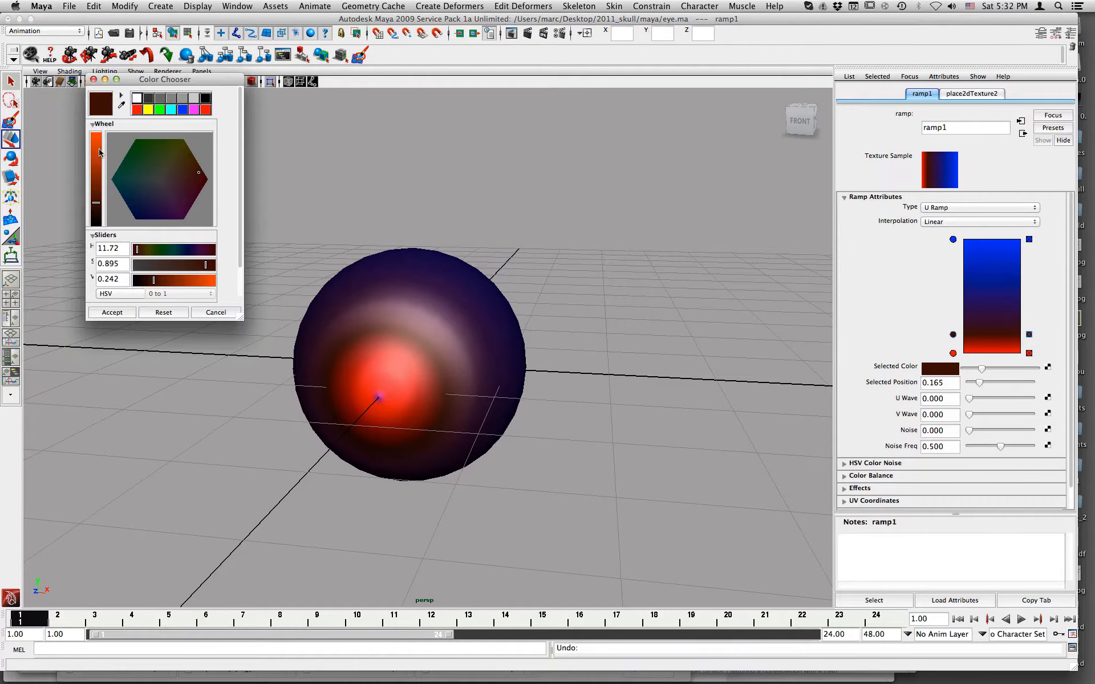
- Set the ramp's interpolation to Exponential Down, moving the Color Chooser window out of the way
left_click_drag(153, 82, 187, 139)
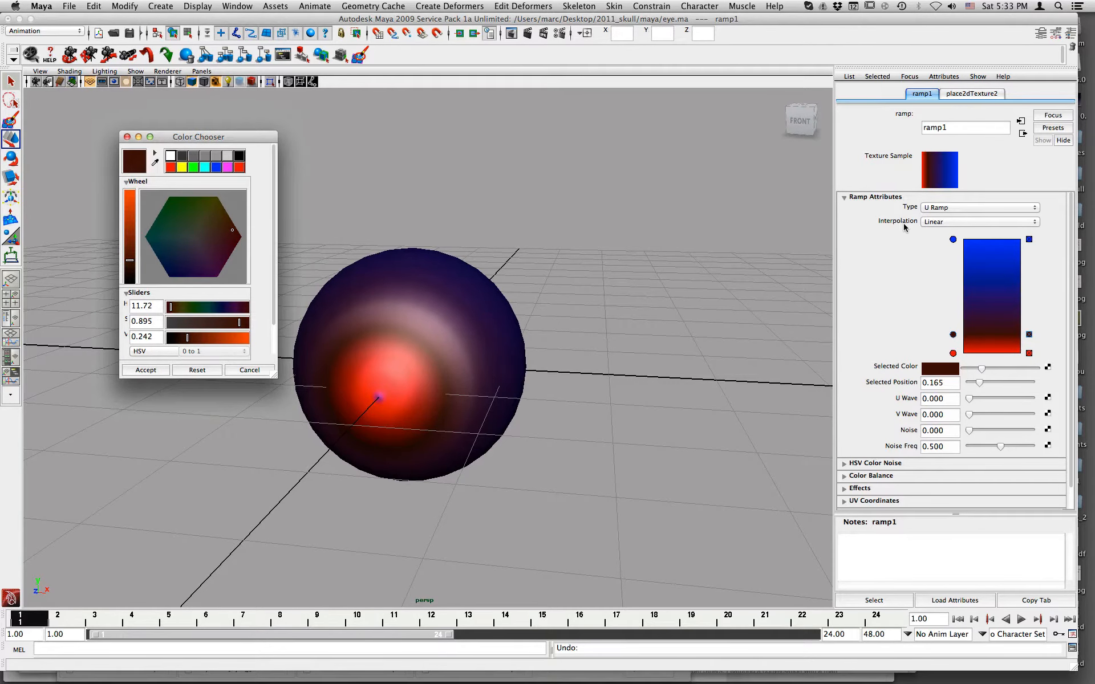
left_click(940, 222)
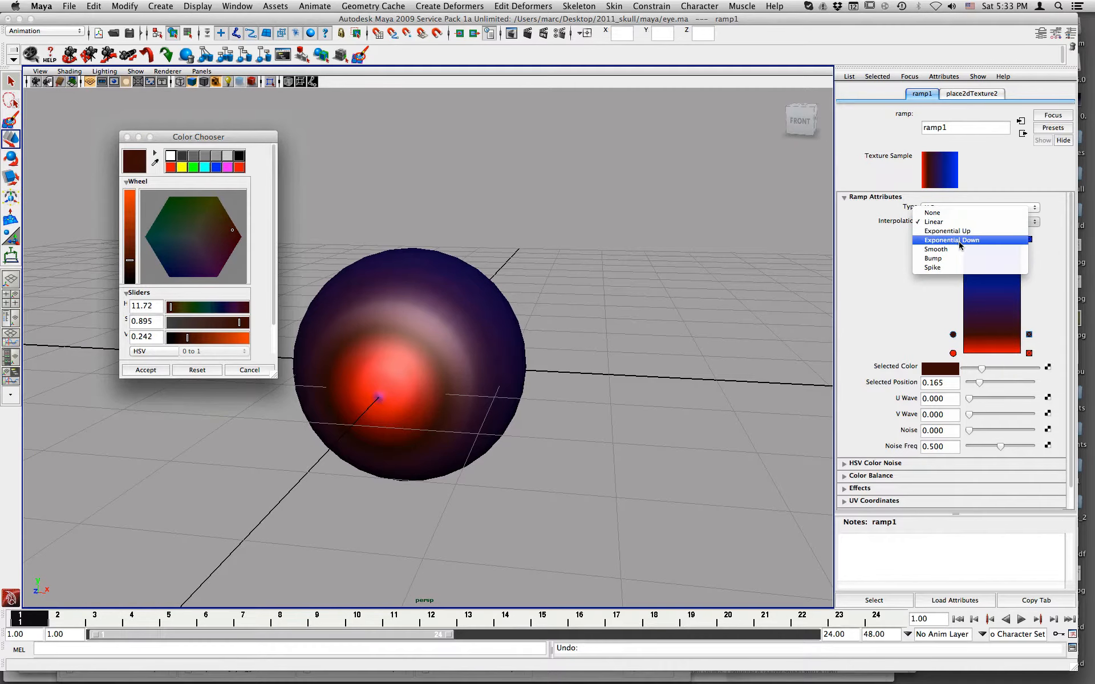
left_click(959, 240)
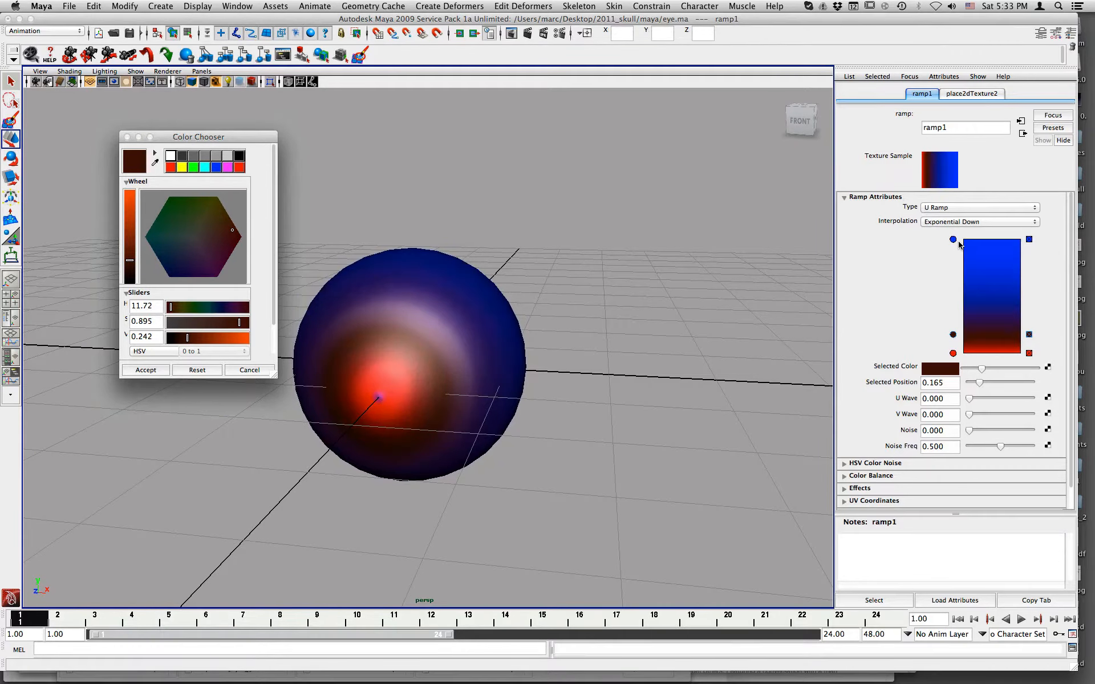
- Recolor the red ramp stop at position 0.000 black
left_click(954, 354)
left_click(933, 372)
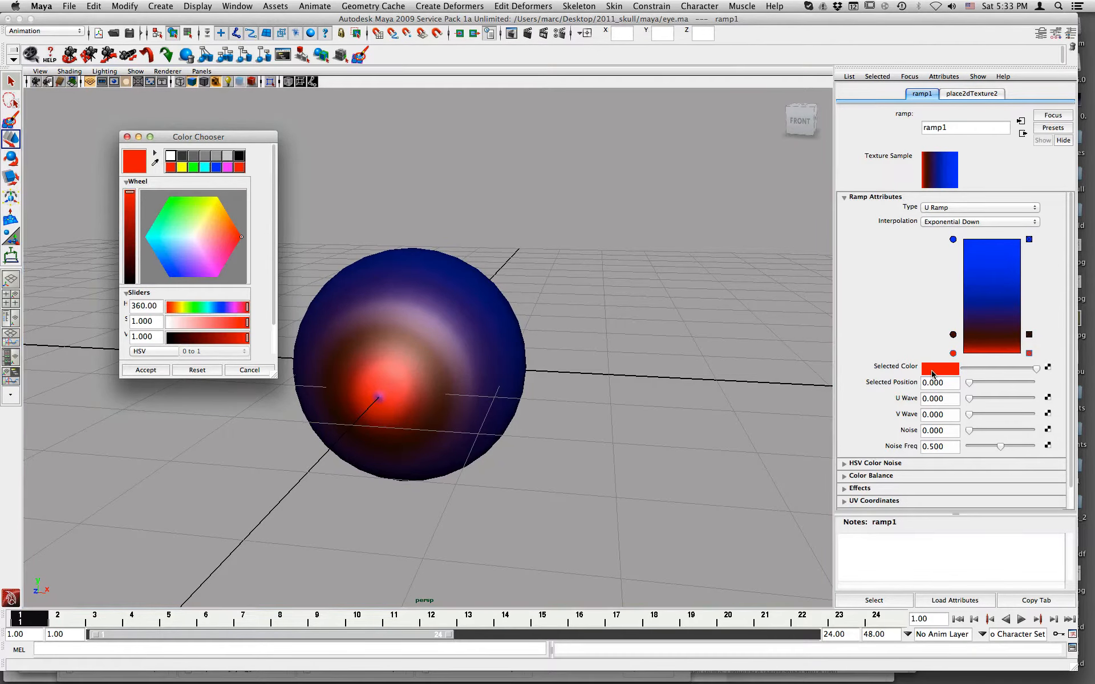
left_click_drag(1035, 369, 949, 369)
left_click(251, 370)
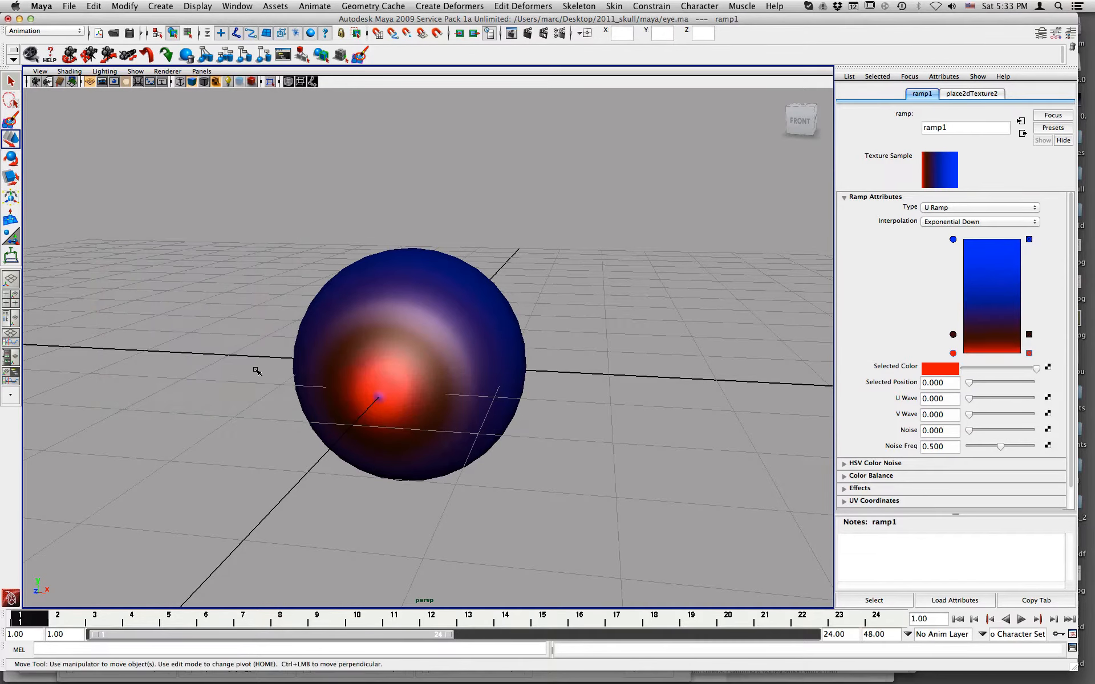
left_click_drag(1036, 369, 949, 370)
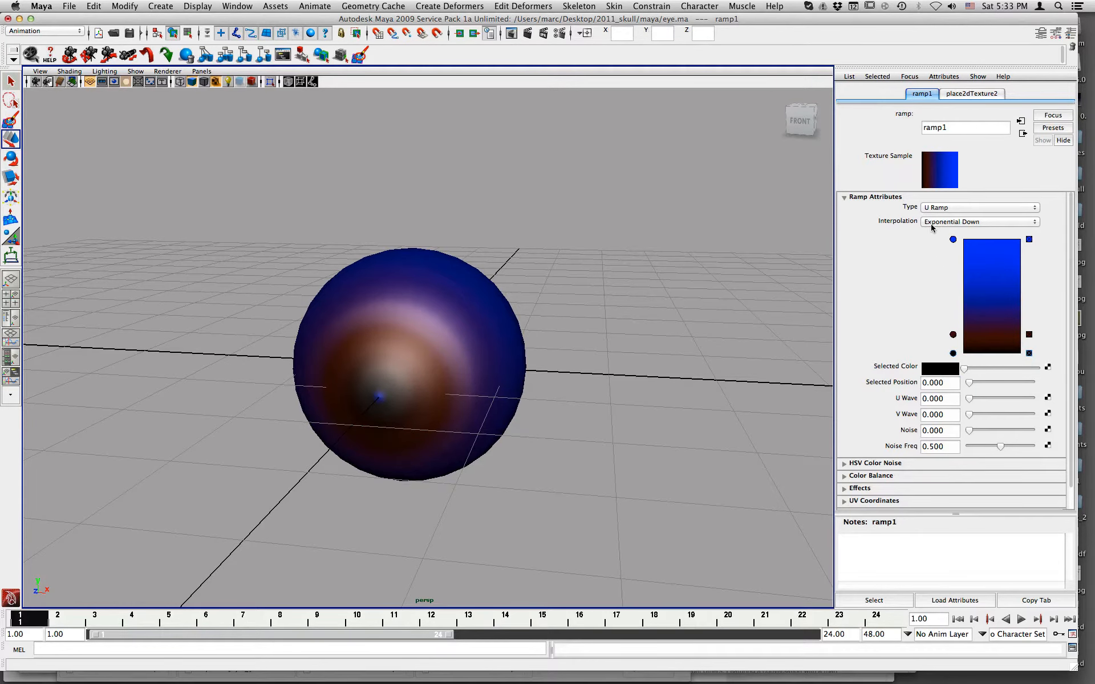
- Set the ramp's interpolation to None and place the dark brown stop at position 0.035 and the blue stop at 0.175
left_click(932, 224)
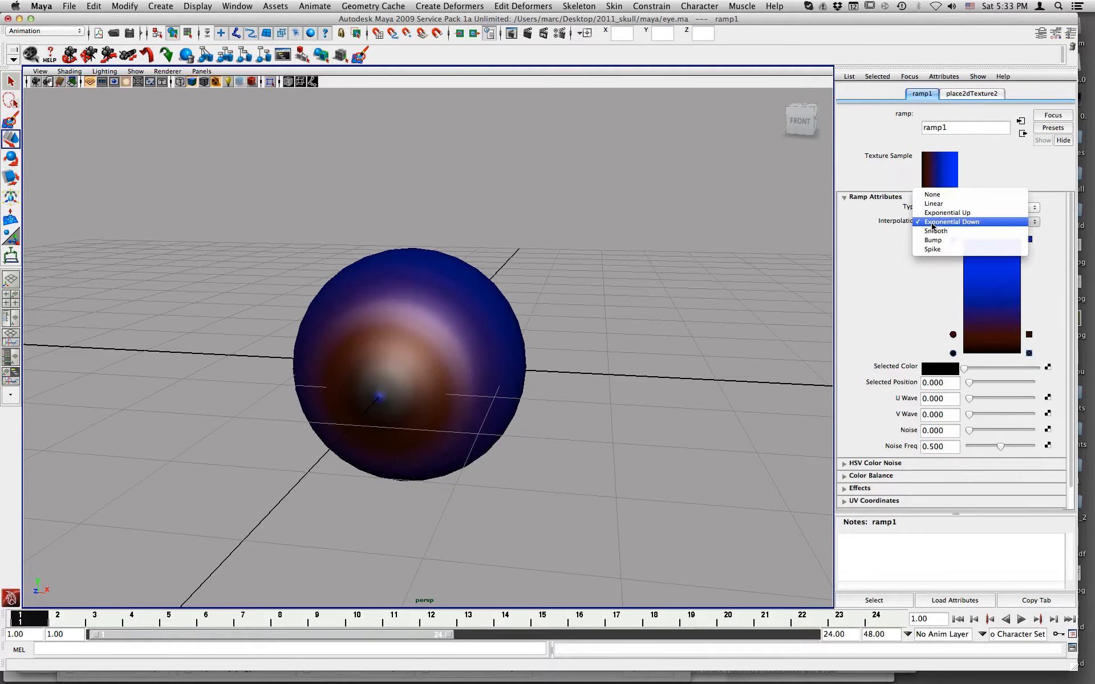
left_click(928, 194)
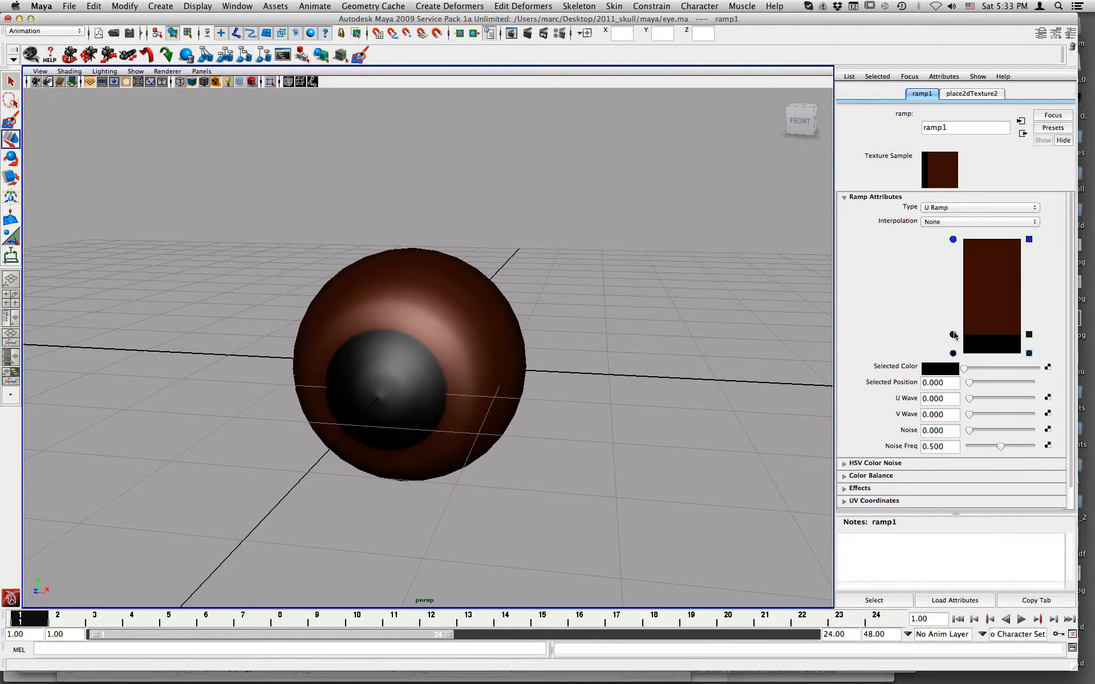
left_click_drag(952, 334, 948, 353)
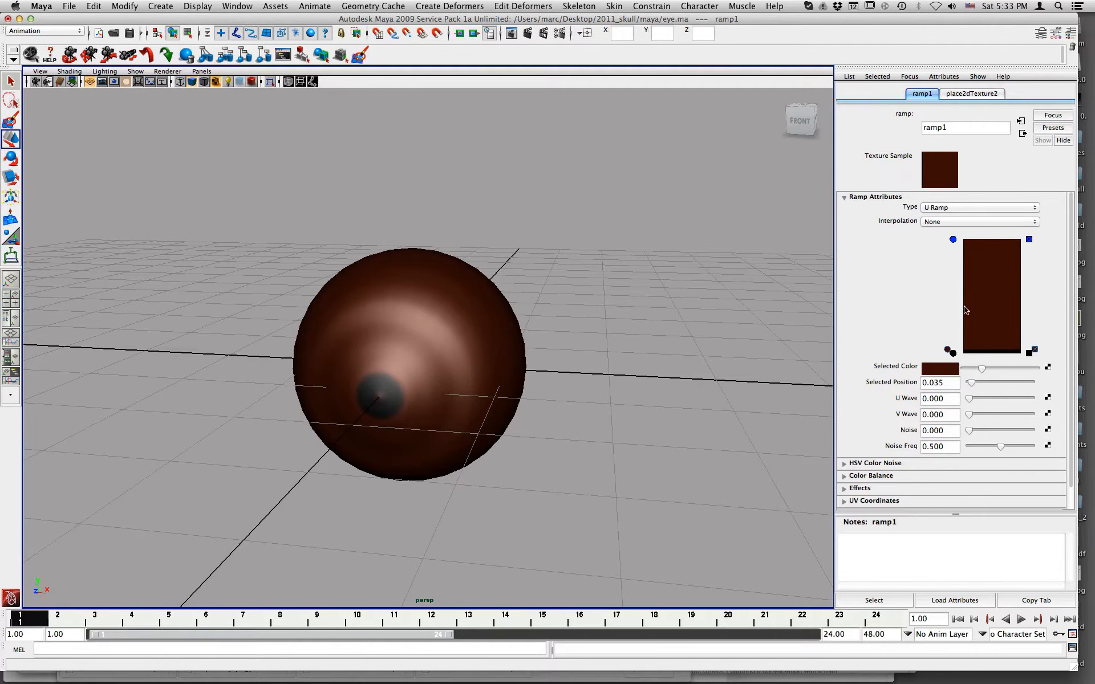
left_click_drag(952, 240, 952, 334)
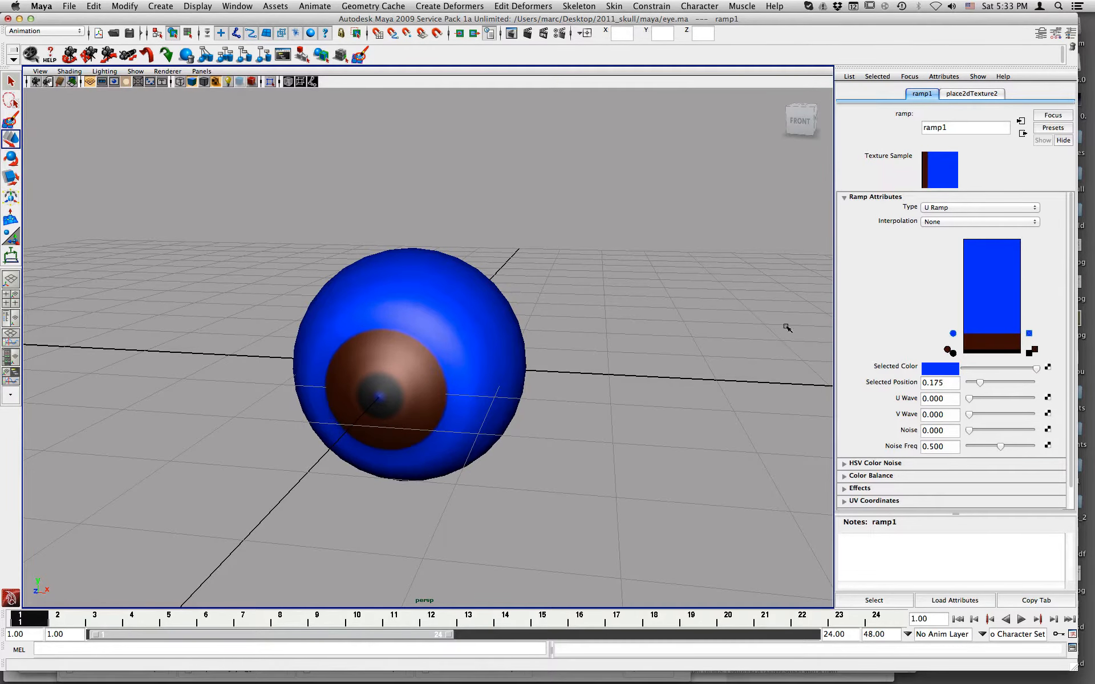
- Recolor the blue ramp stop white and move it to position 0.220
left_click_drag(785, 325, 697, 298, "alt")
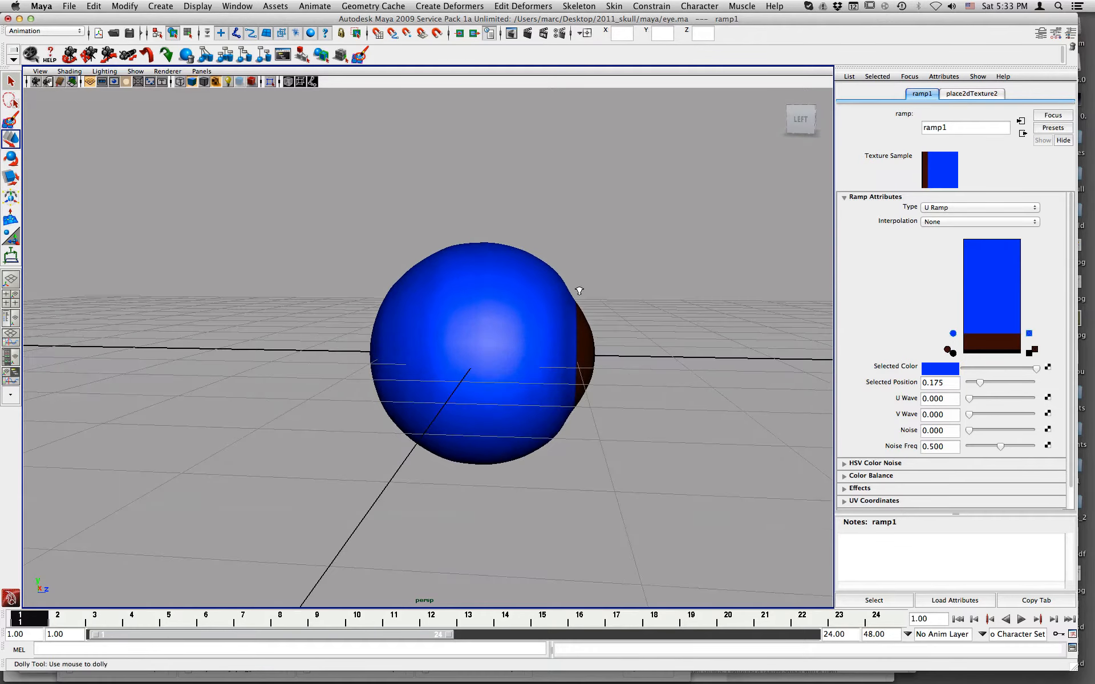
right_click_drag(576, 288, 690, 270, "alt")
left_click_drag(638, 267, 601, 272, "alt")
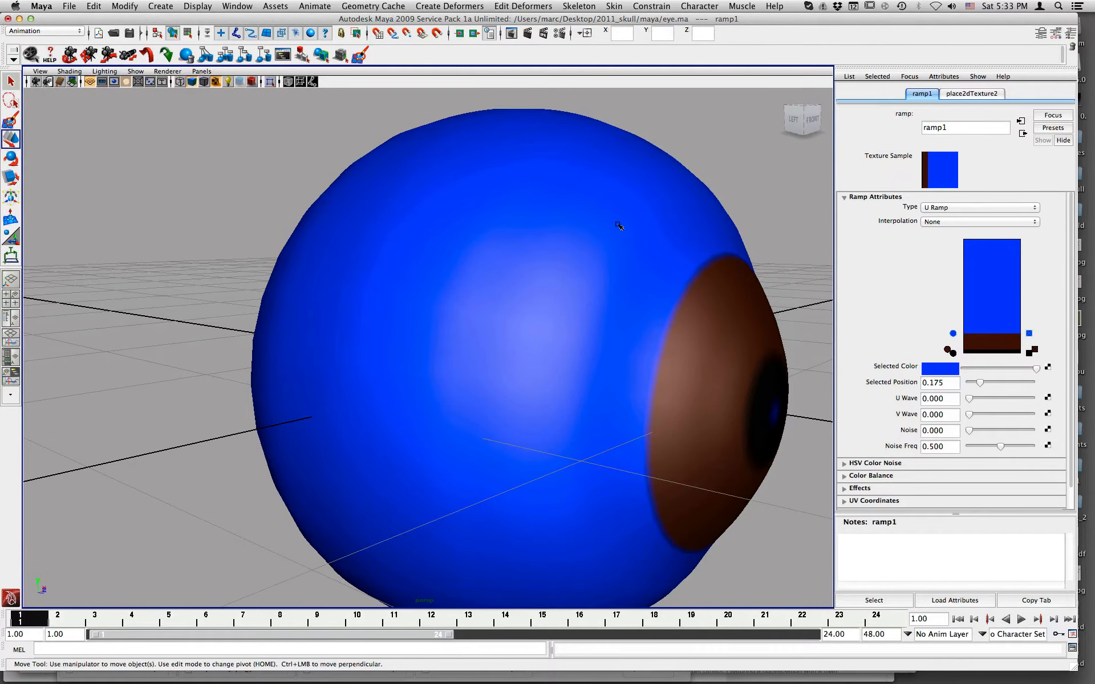
left_click_drag(750, 303, 782, 297, "alt")
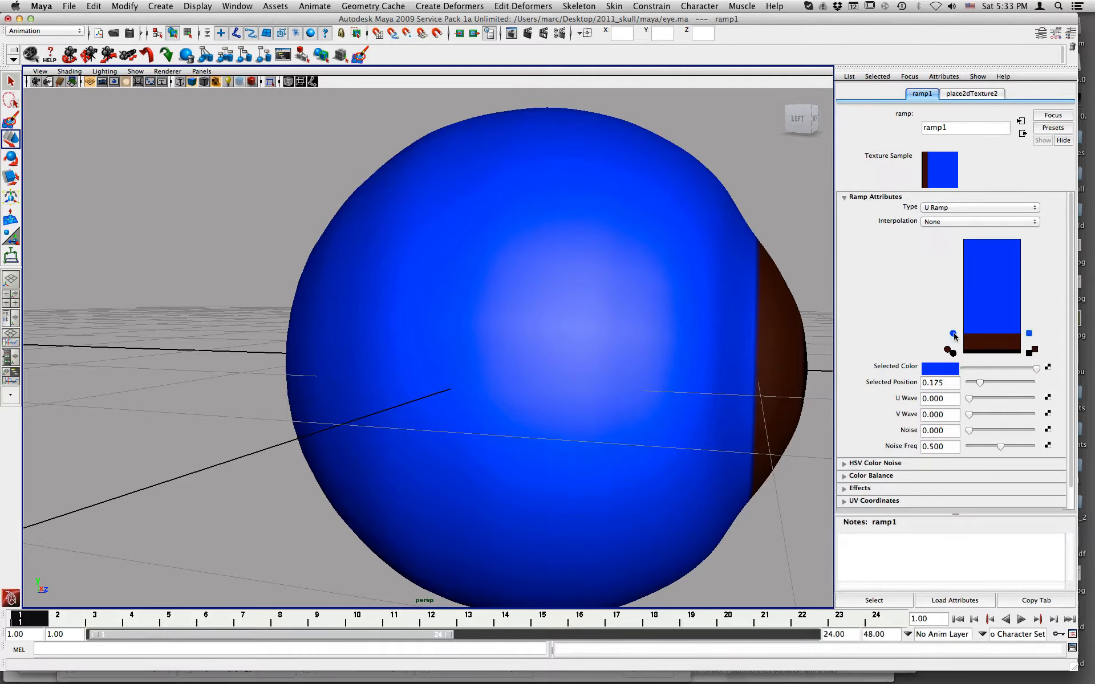
left_click(950, 373)
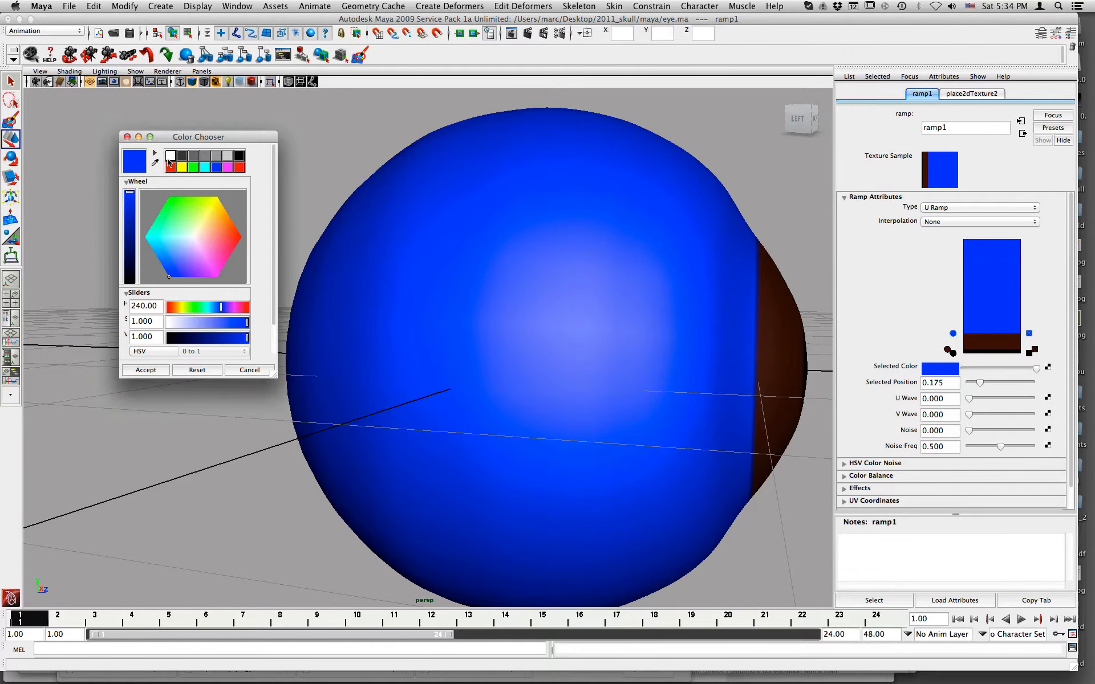
left_click(169, 157)
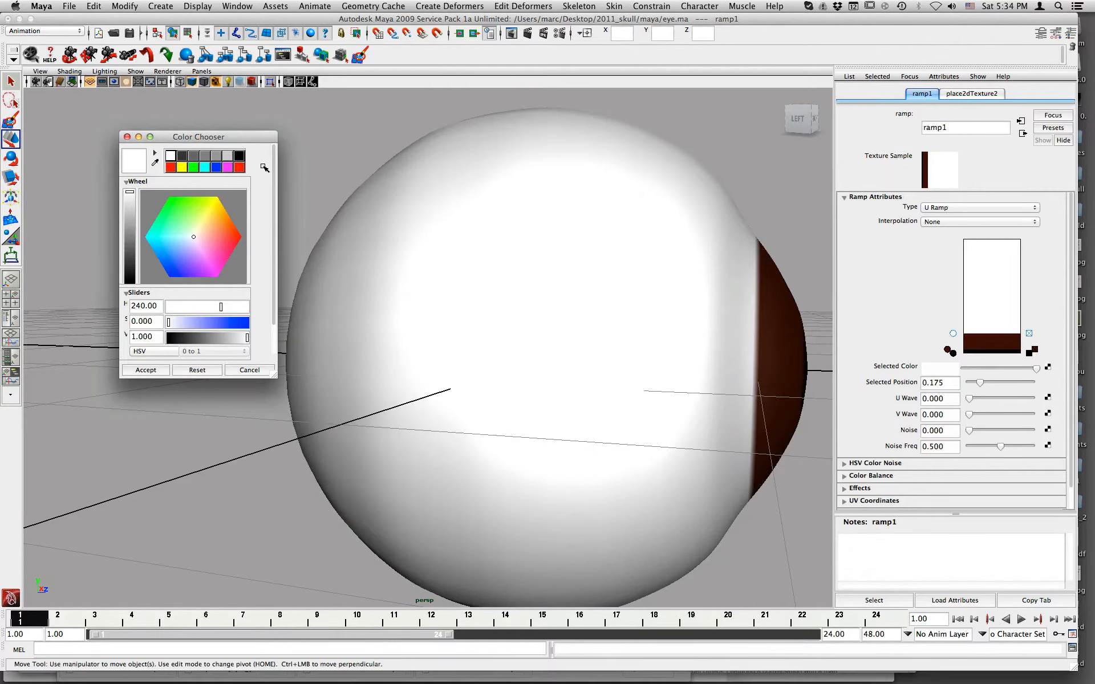
left_click(146, 369)
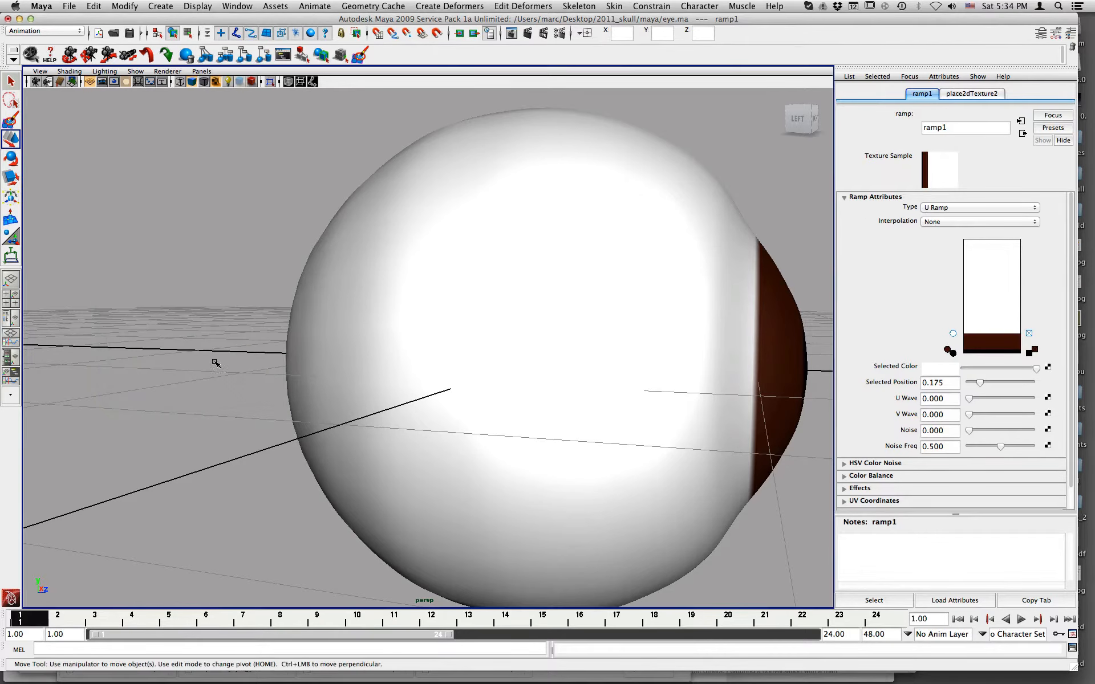
mouse_move(669, 317)
left_mouse_down("alt")
mouse_move(528, 308)
mouse_move(675, 318)
left_mouse_up("alt")
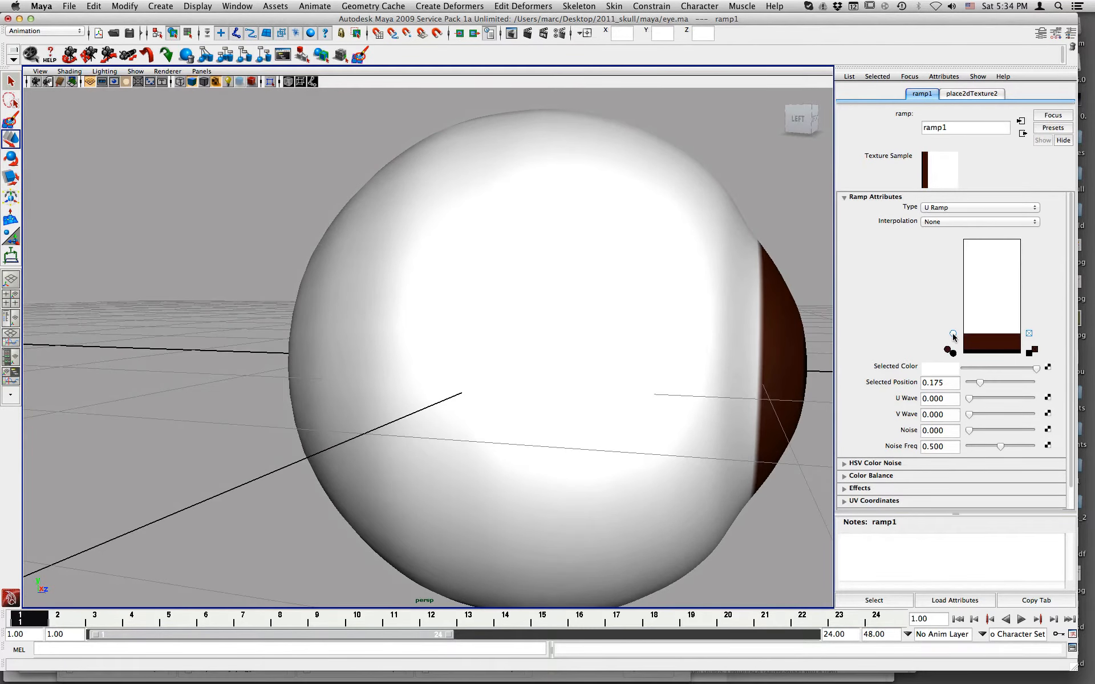
left_click_drag(954, 337, 953, 332)
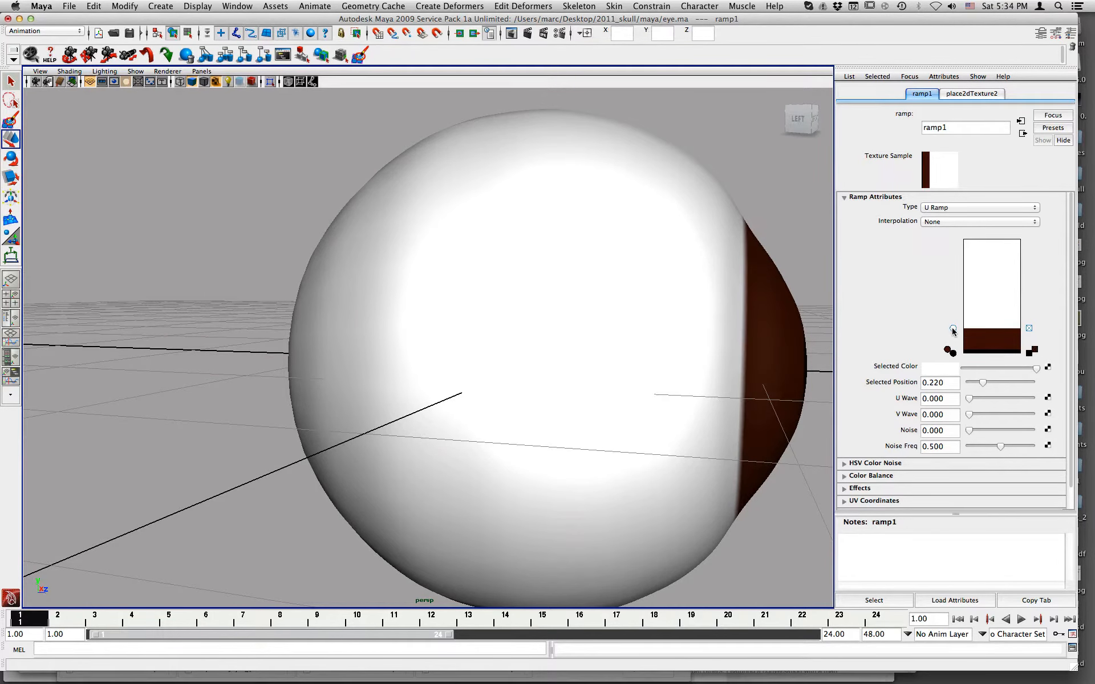
left_click_drag(806, 334, 579, 398, "alt")
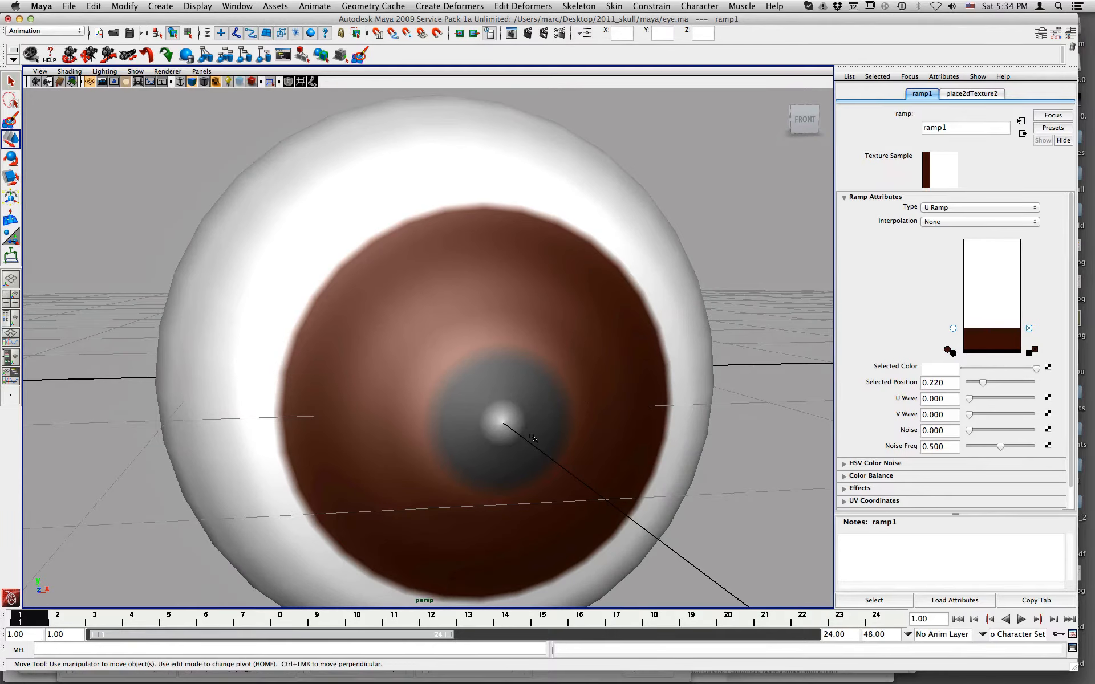
left_click(983, 249)
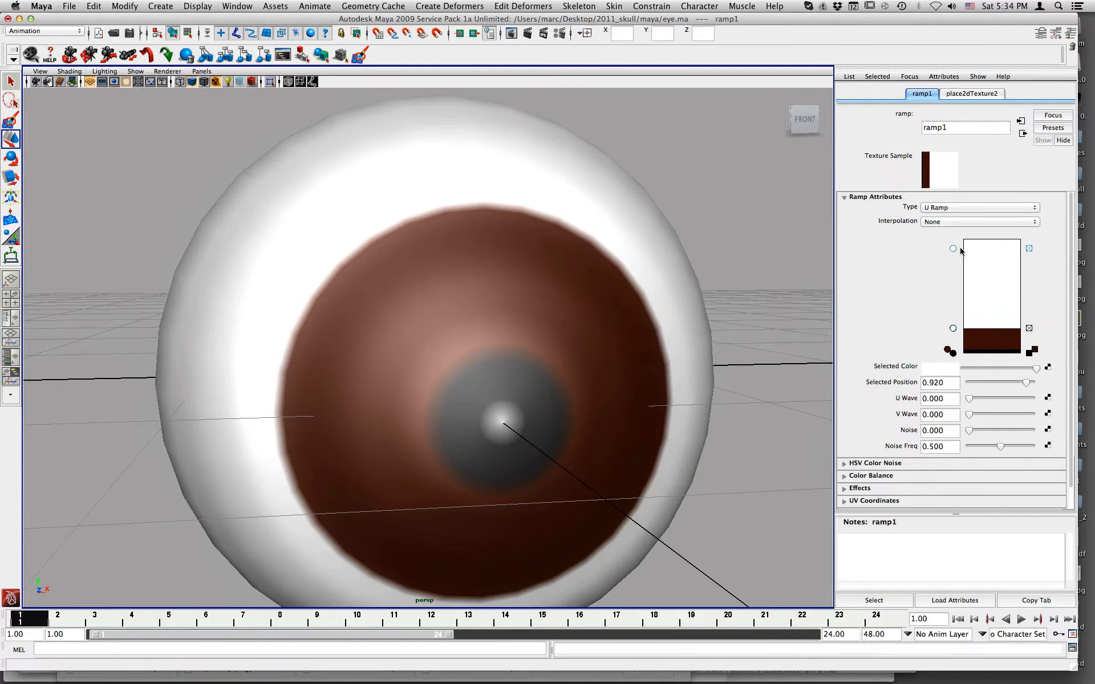
mouse_move(955, 252)
left_mouse_down()
mouse_move(953, 241)
mouse_move(953, 280)
mouse_move(952, 243)
left_mouse_up()
left_click(1029, 242)
- Add a black color stop at the upper end of the ramp, at position 0.965
left_click(1000, 271)
left_click_drag(954, 270, 950, 239)
left_click_drag(1020, 372, 949, 380)
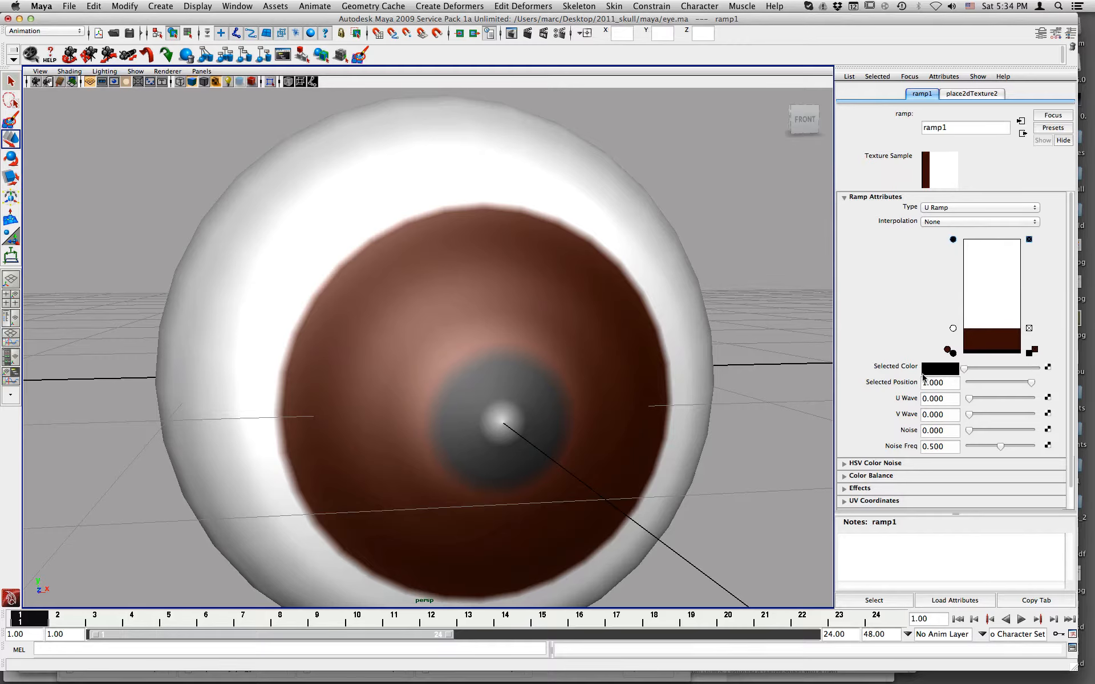
left_click_drag(954, 244, 954, 246)
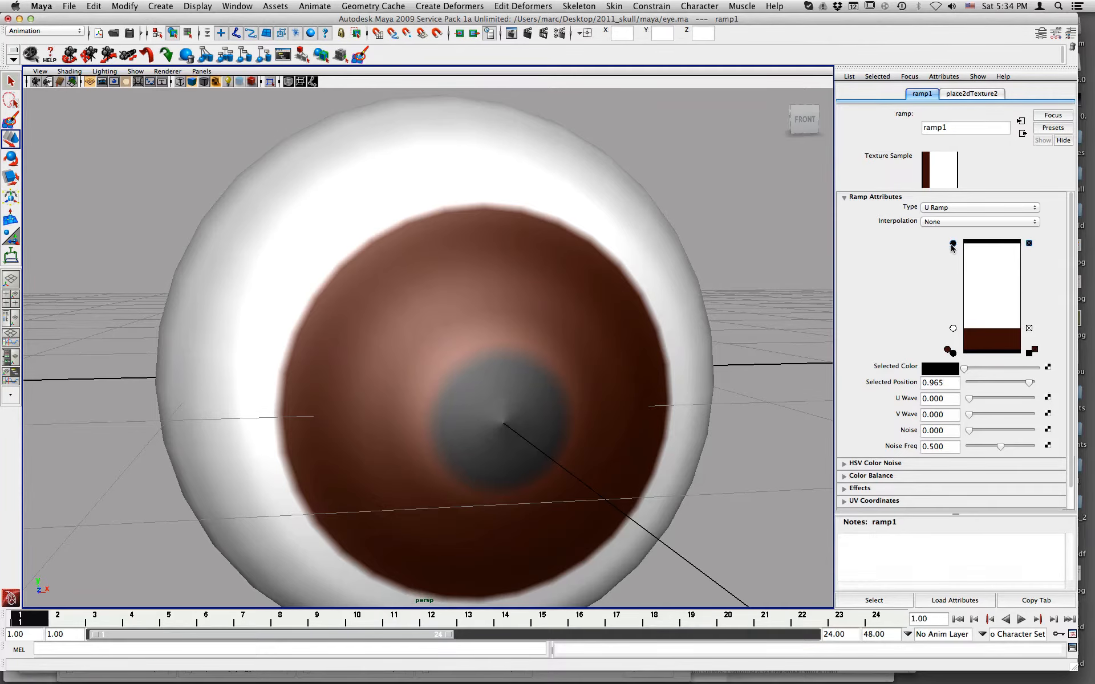
- Move the white ramp stop to position 0.205 and check the iris edge from several angles
left_click_drag(589, 313, 294, 344, "alt")
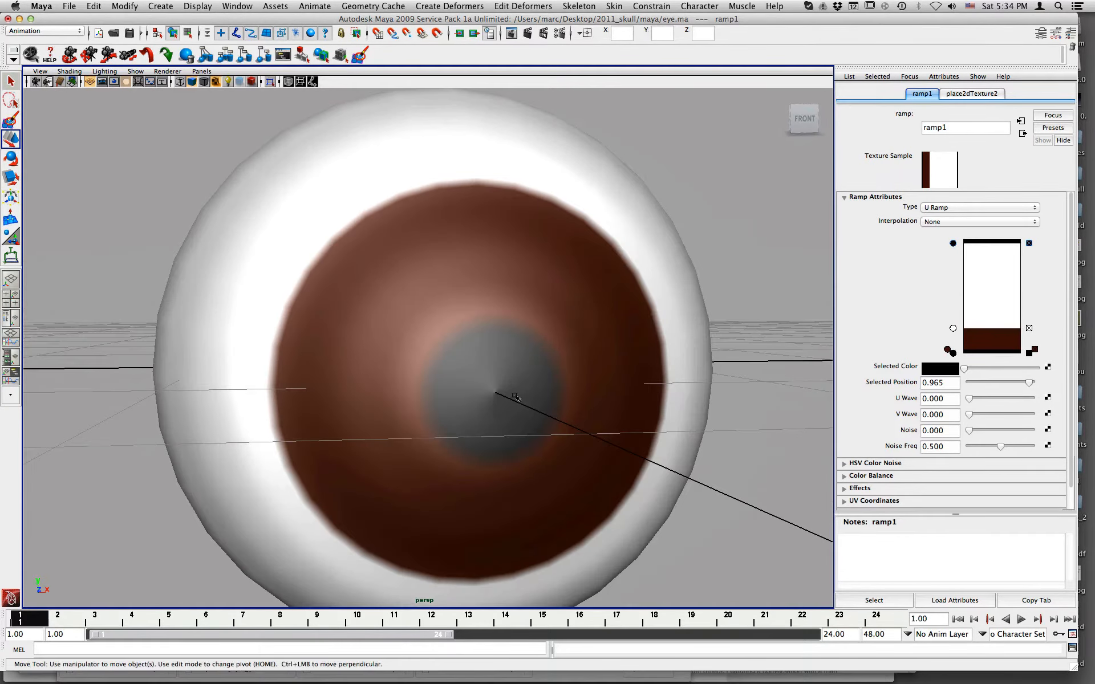
right_click_drag(625, 389, 506, 371, "alt")
left_click_drag(480, 357, 842, 337, "alt")
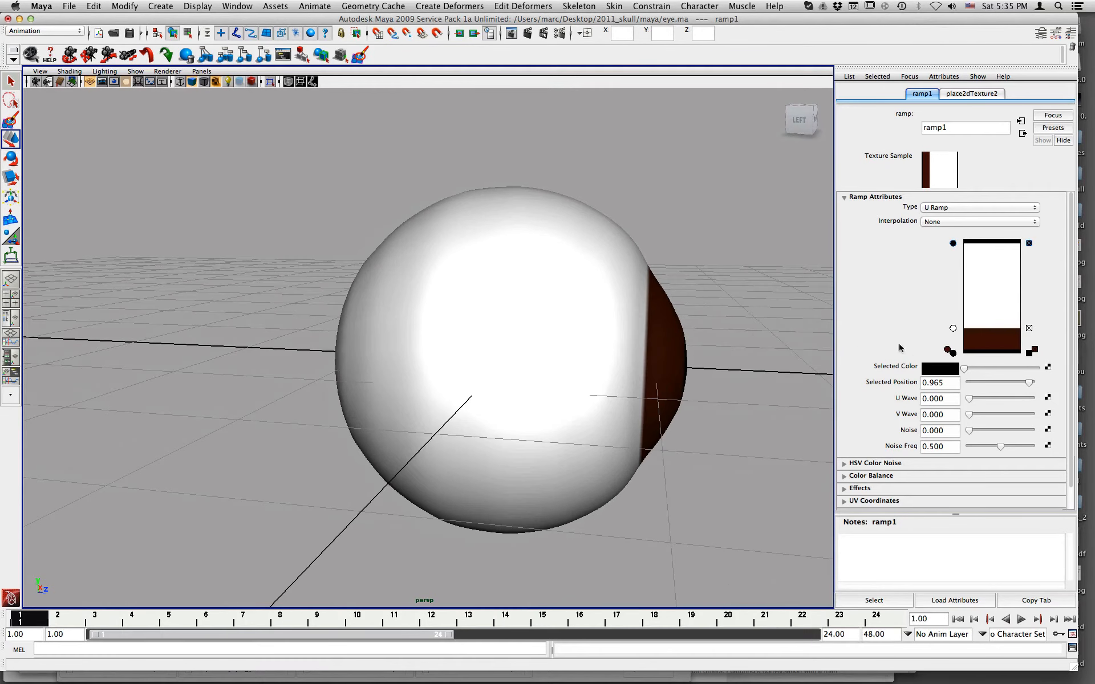
left_click(953, 330)
left_click_drag(954, 330, 954, 330)
left_click_drag(699, 337, 539, 334, "alt")
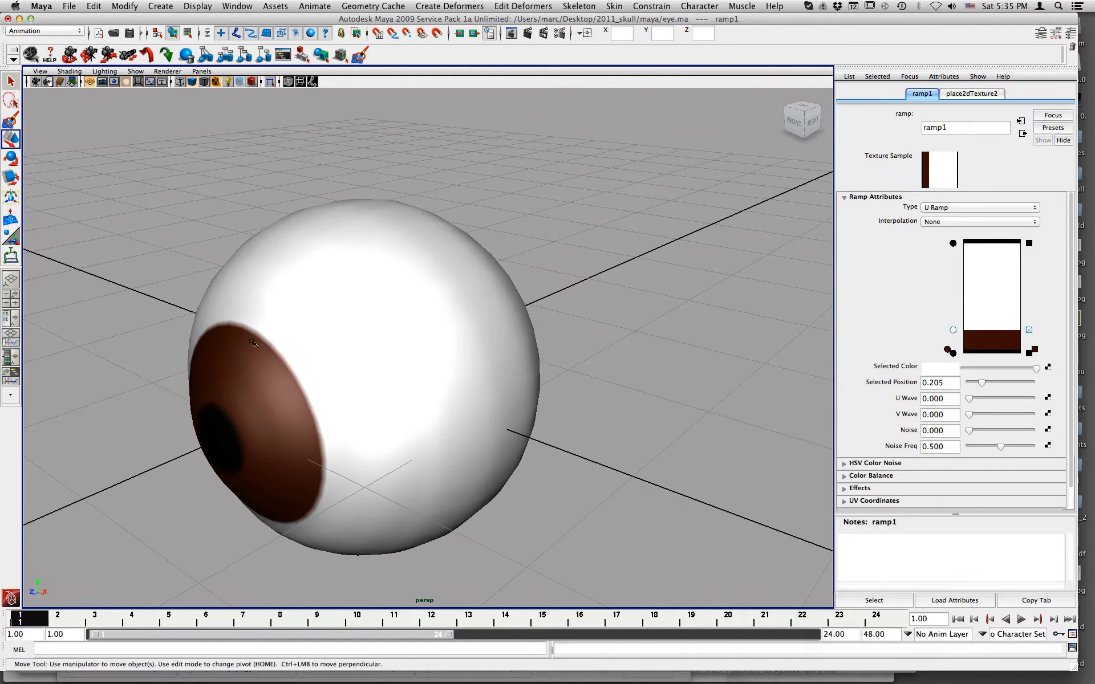
left_click_drag(685, 380, 564, 335, "alt")
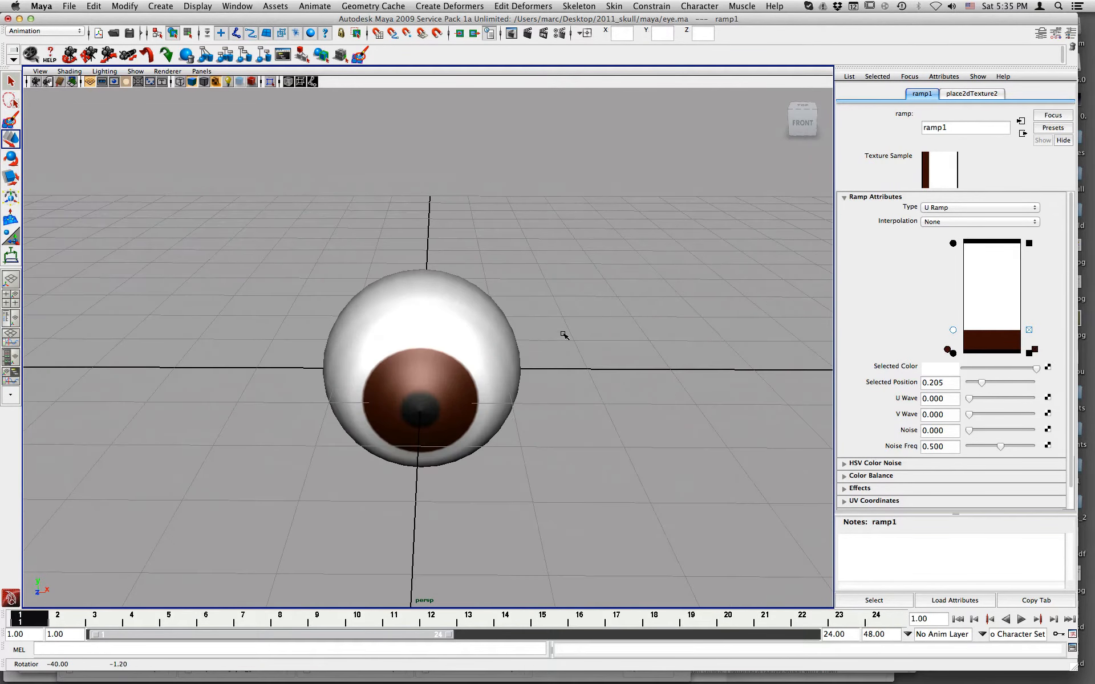
left_click_drag(440, 342, 546, 337, "alt")
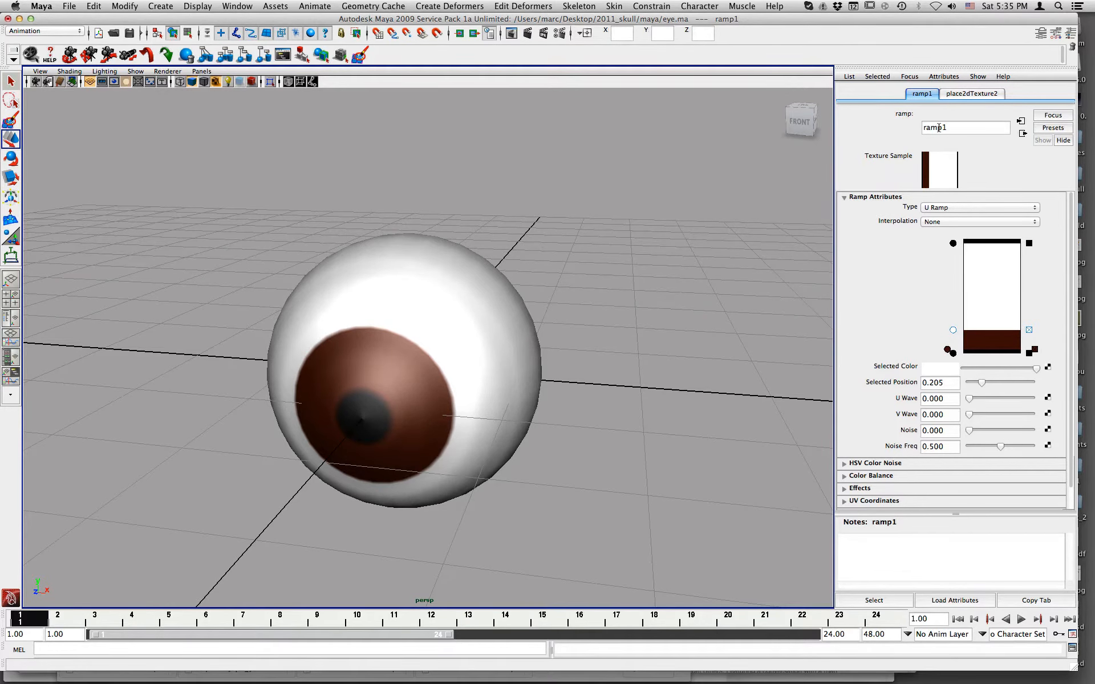
- Return to the ramp's parent Blinn material and rename it eye_shader
left_click(1022, 133)
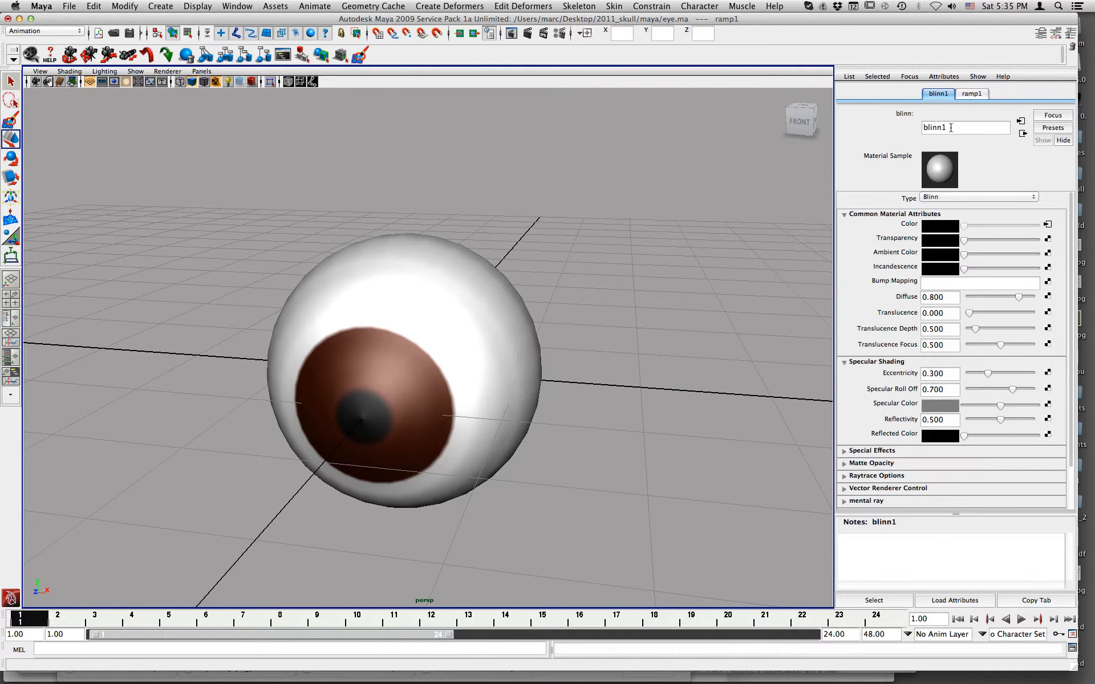
left_click_drag(951, 128, 904, 127)
type("eye_shader")
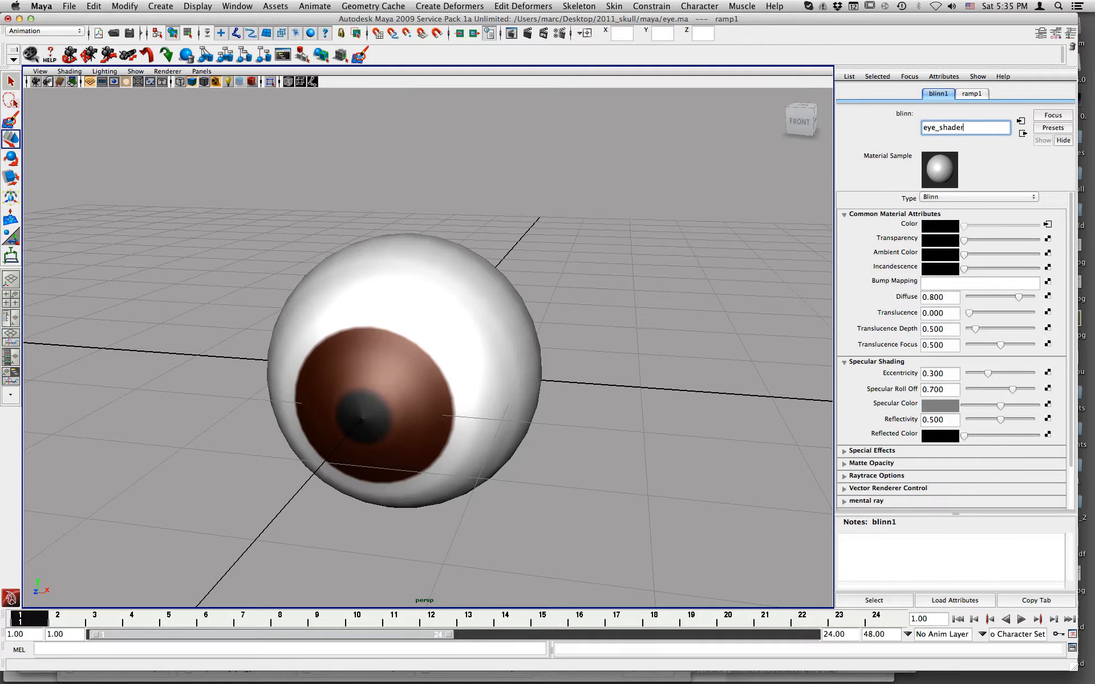
key("Return")
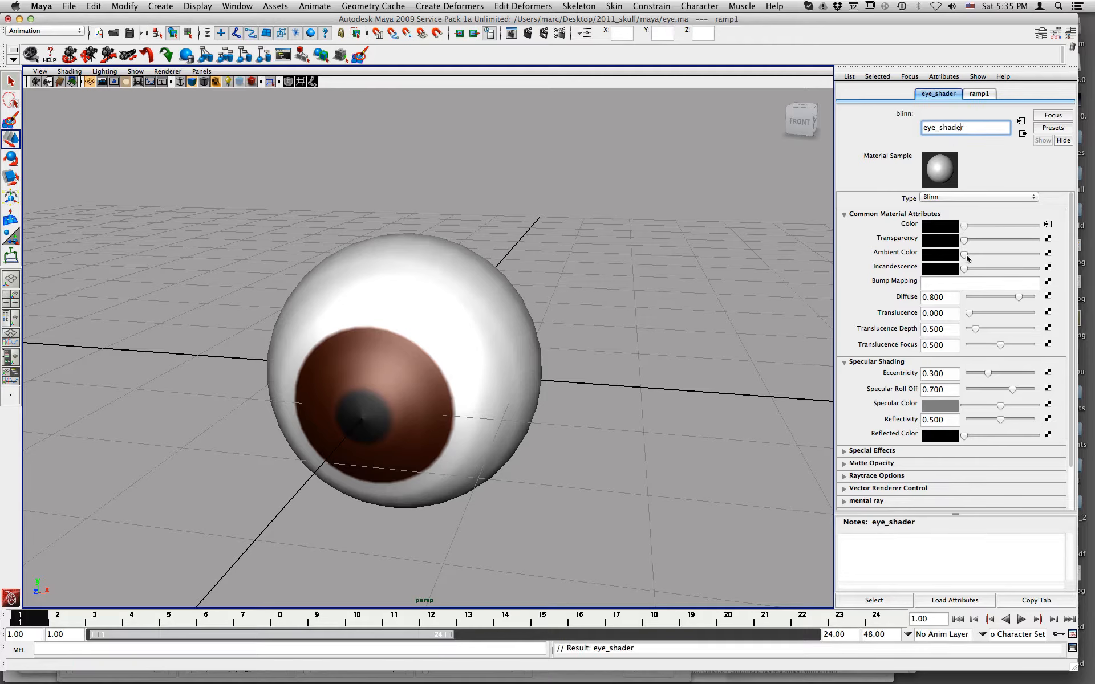
- Sharpen the eye_shader highlight with a white specular color, Specular Roll Off 1.000 and Eccentricity 0.000
left_click_drag(1004, 406, 1065, 411)
left_click_drag(982, 376, 1031, 393)
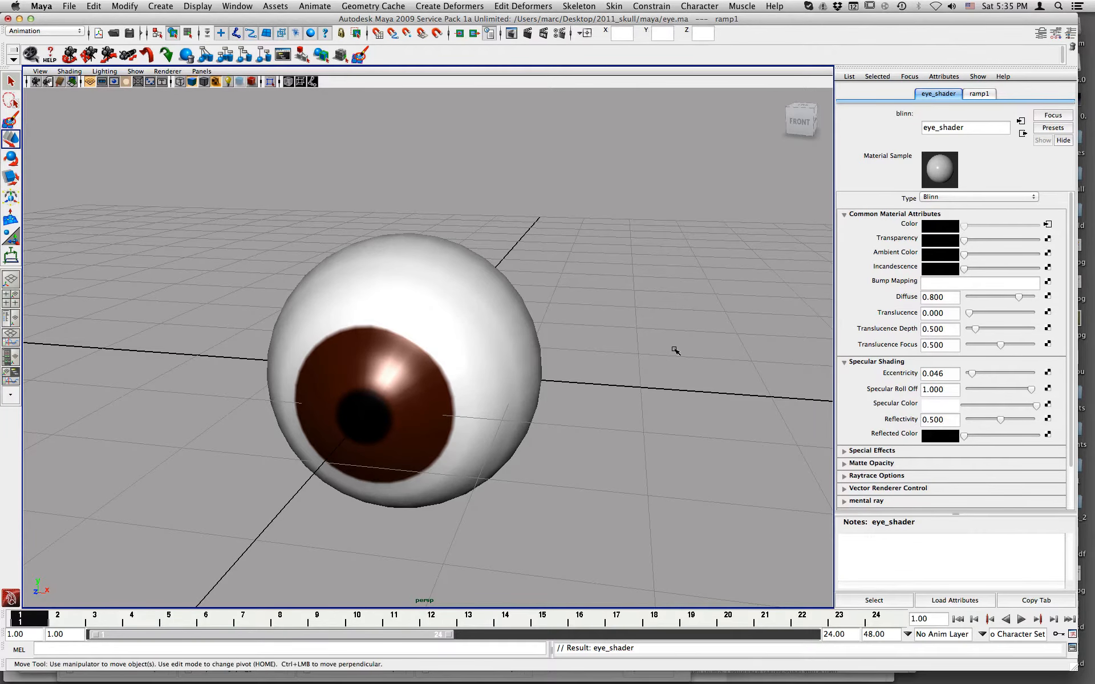
left_click_drag(675, 349, 588, 367, "alt")
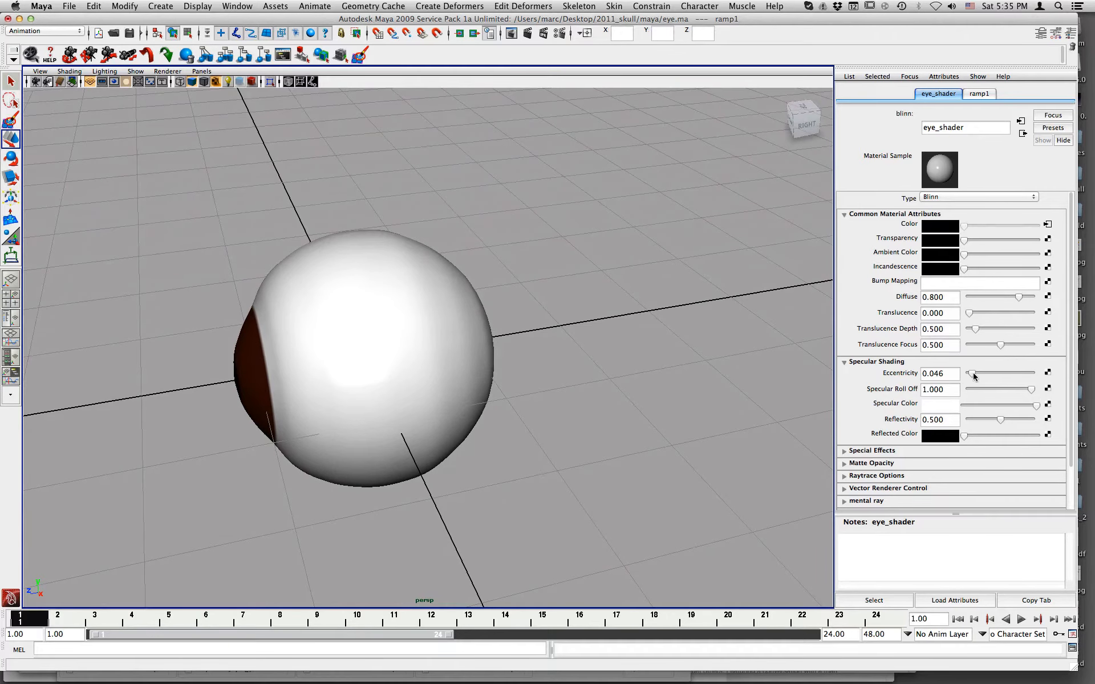
left_click_drag(972, 375, 958, 375)
left_click_drag(720, 348, 614, 294, "alt")
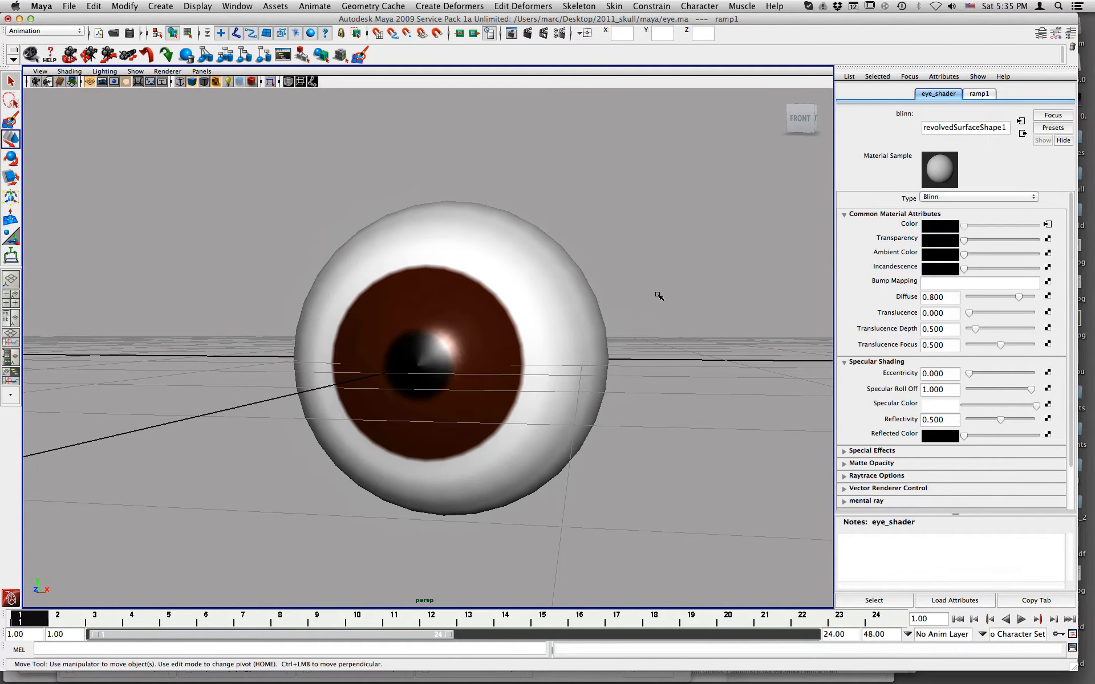
- Select the eyeball surface and compare its rough, medium and fine display smoothness, ending on fine
left_click(590, 298)
mouse_move(685, 298)
left_mouse_down("alt")
mouse_move(630, 307)
mouse_move(686, 306)
left_mouse_up("alt")
left_click(678, 303)
left_click(544, 311)
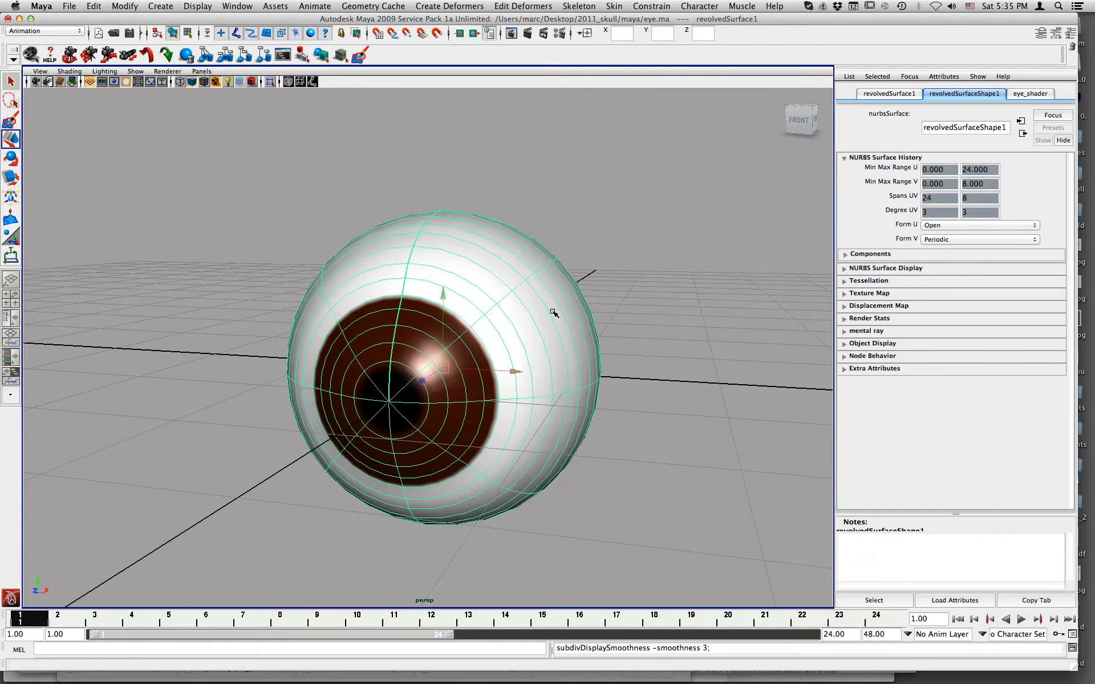
key("1")
key("2")
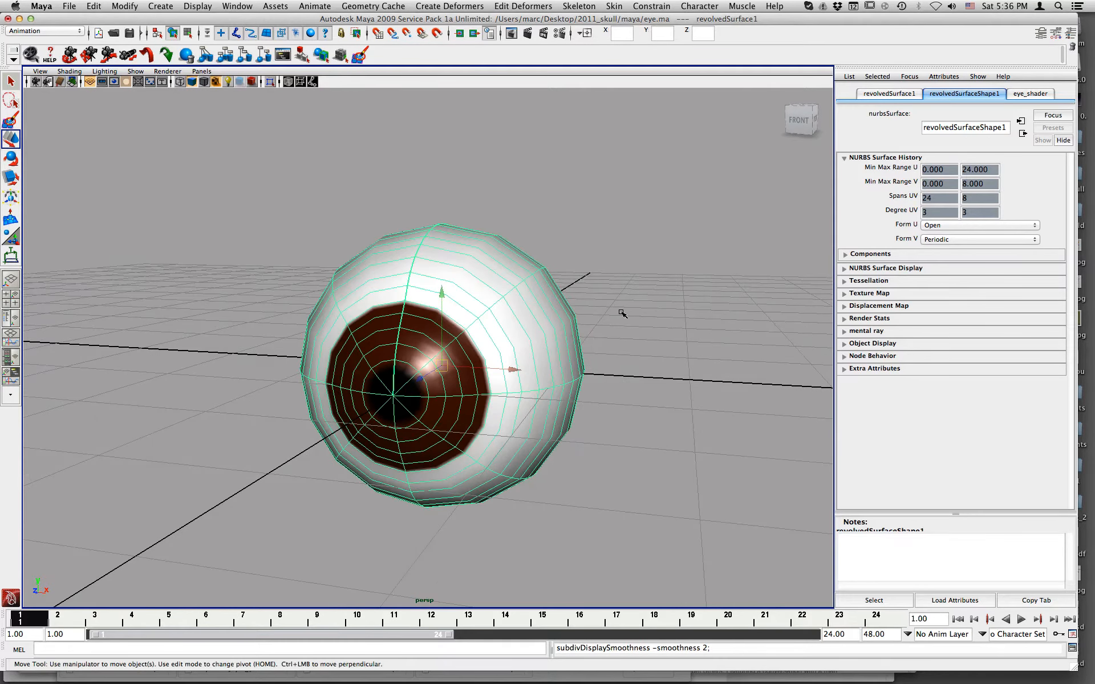
key("3")
left_click(556, 328)
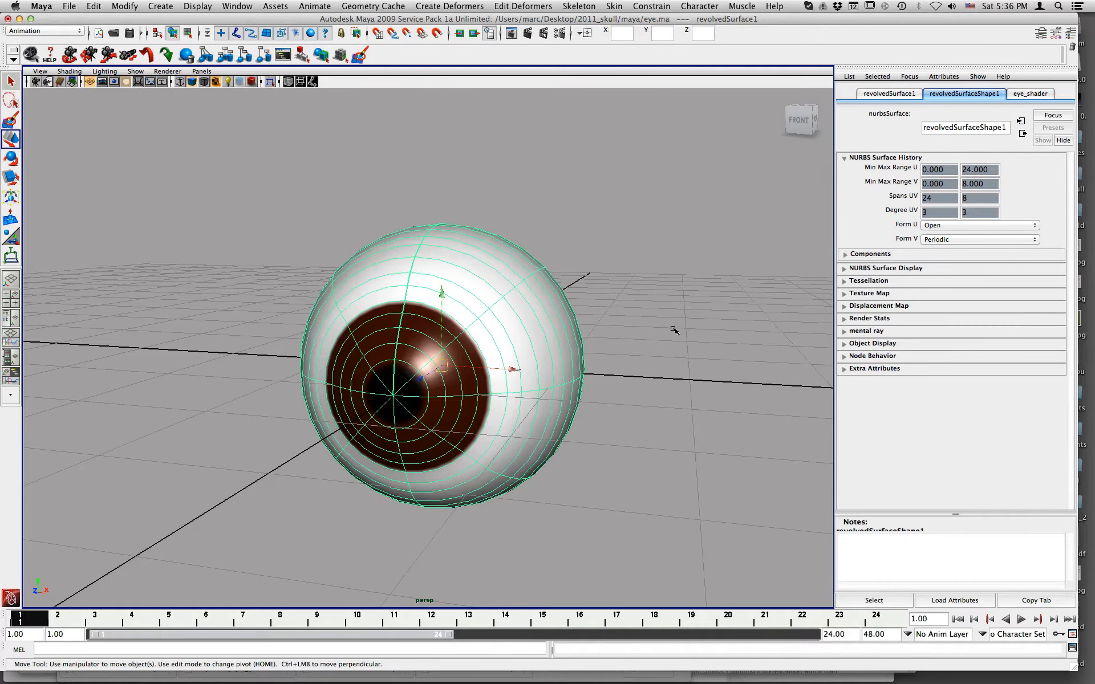
- Rename the revolved surface's transform node to eyeball
left_click(890, 93)
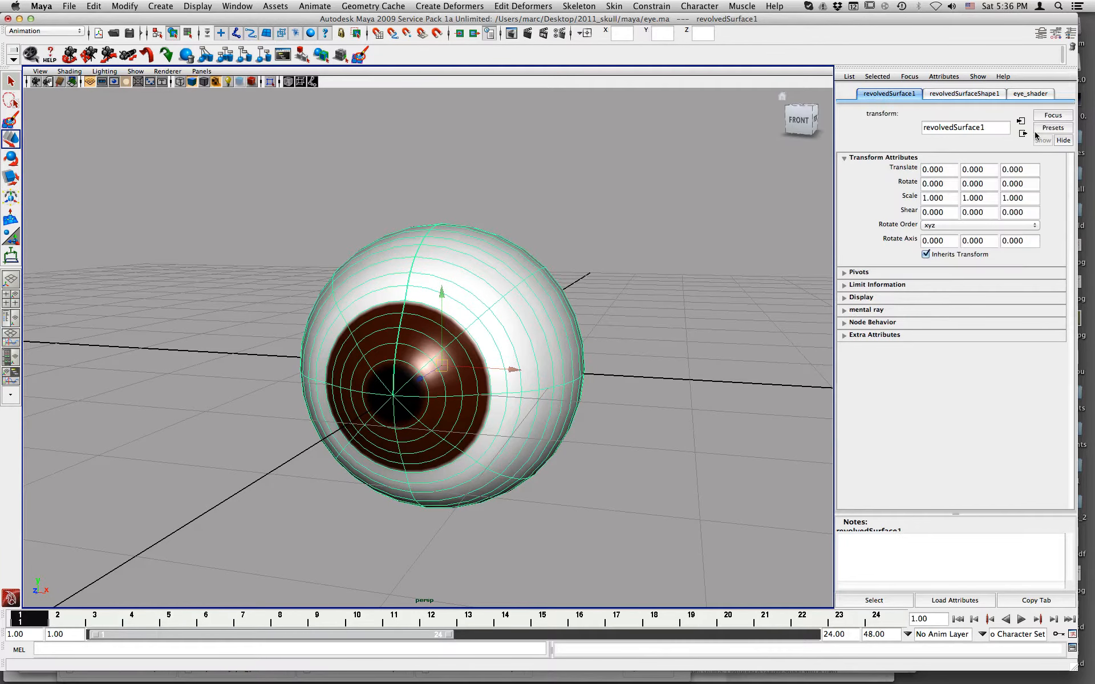
key("ctrl+a")
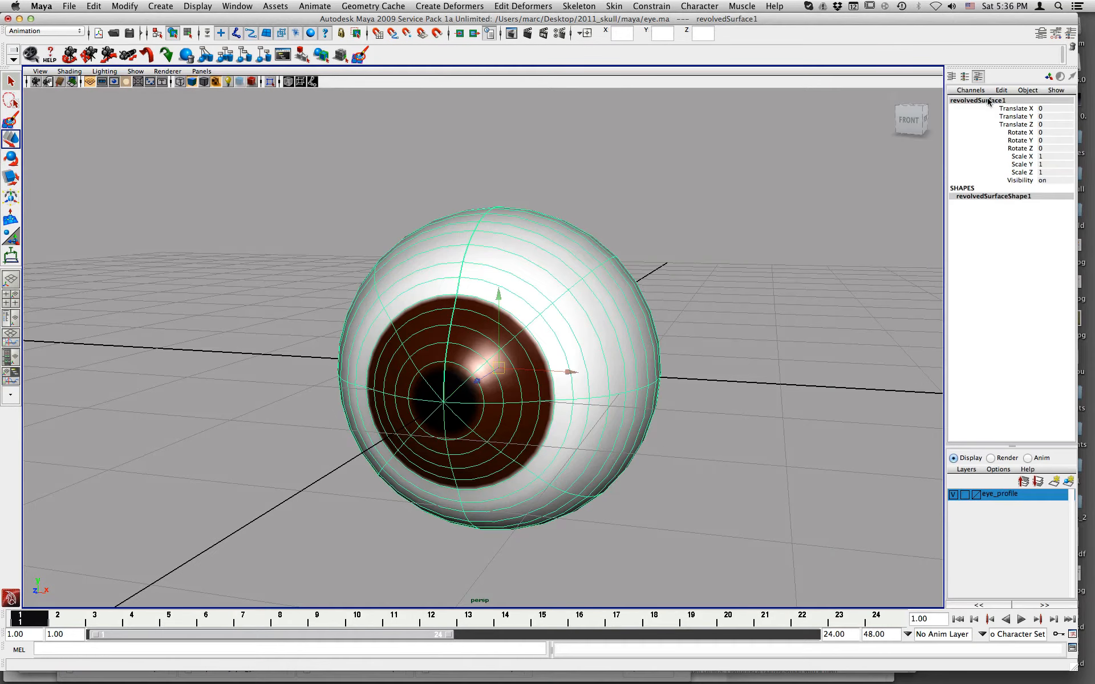
left_click(988, 102)
type("eyeball")
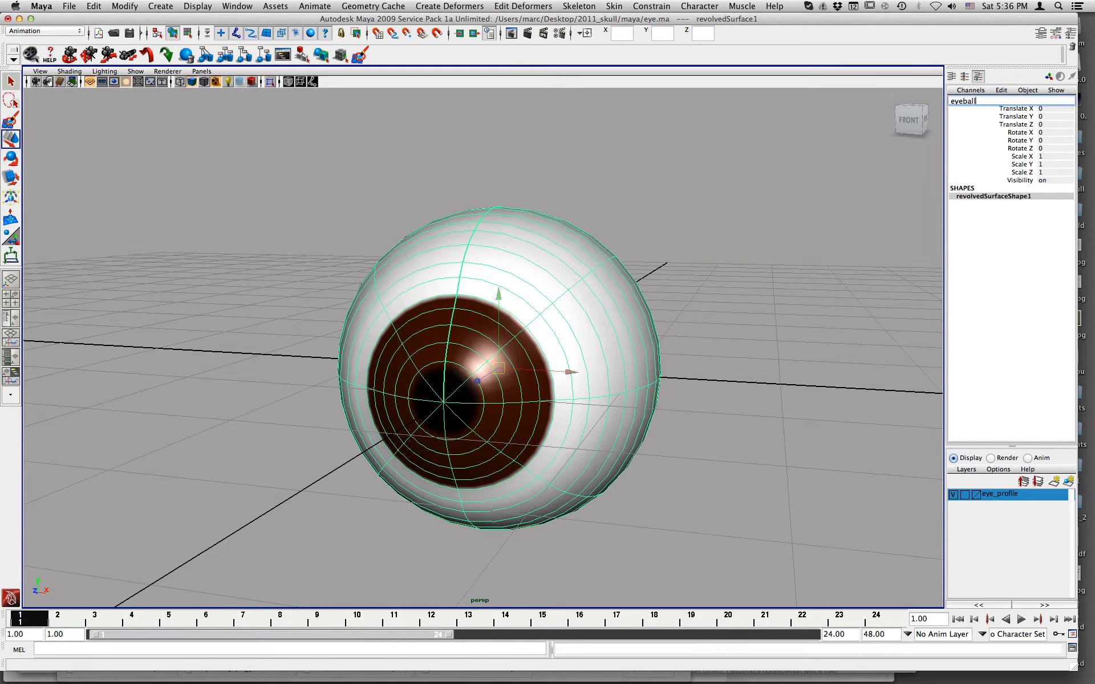
key("Return")
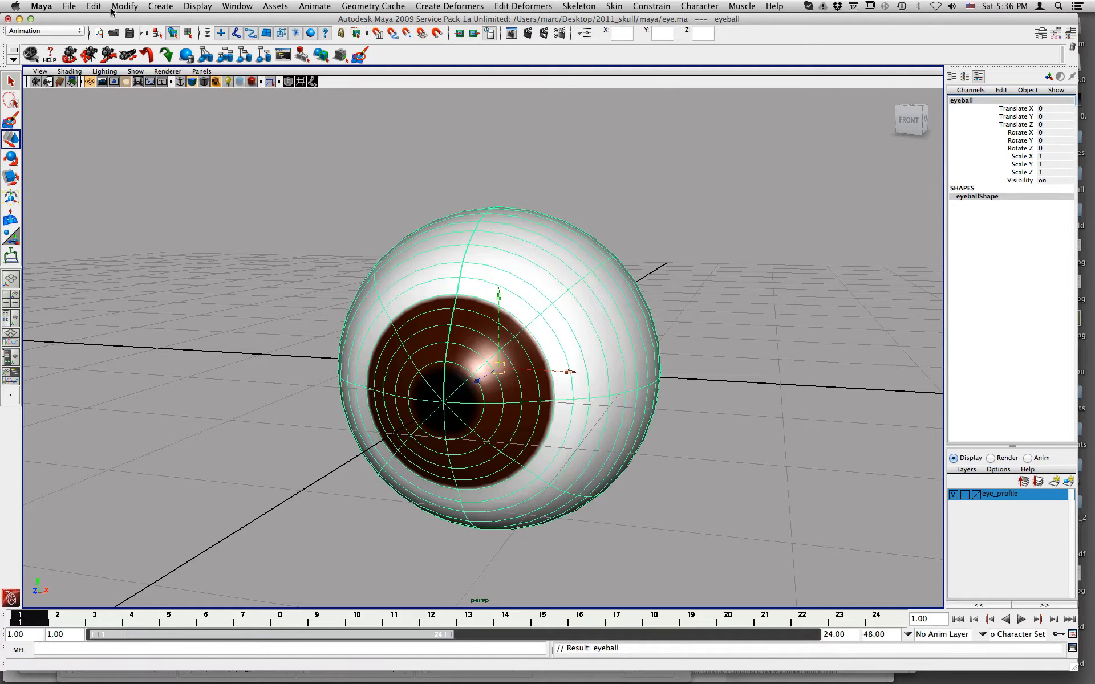
- Delete the eyeball's construction history and deselect it
left_click(90, 7)
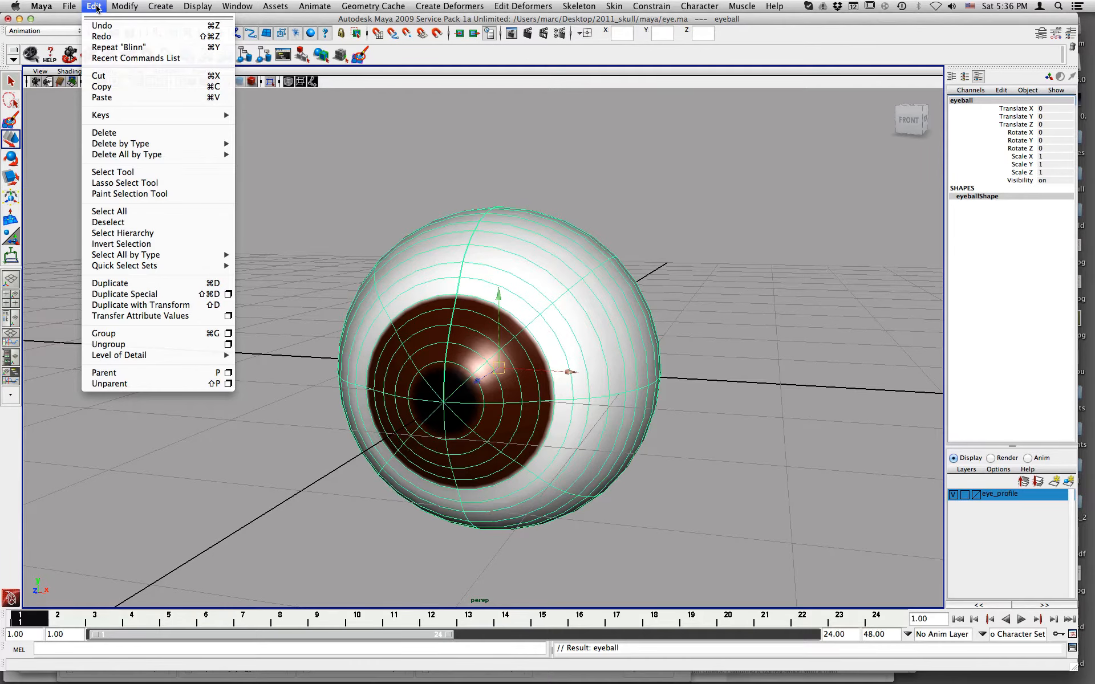
mouse_move(133, 146)
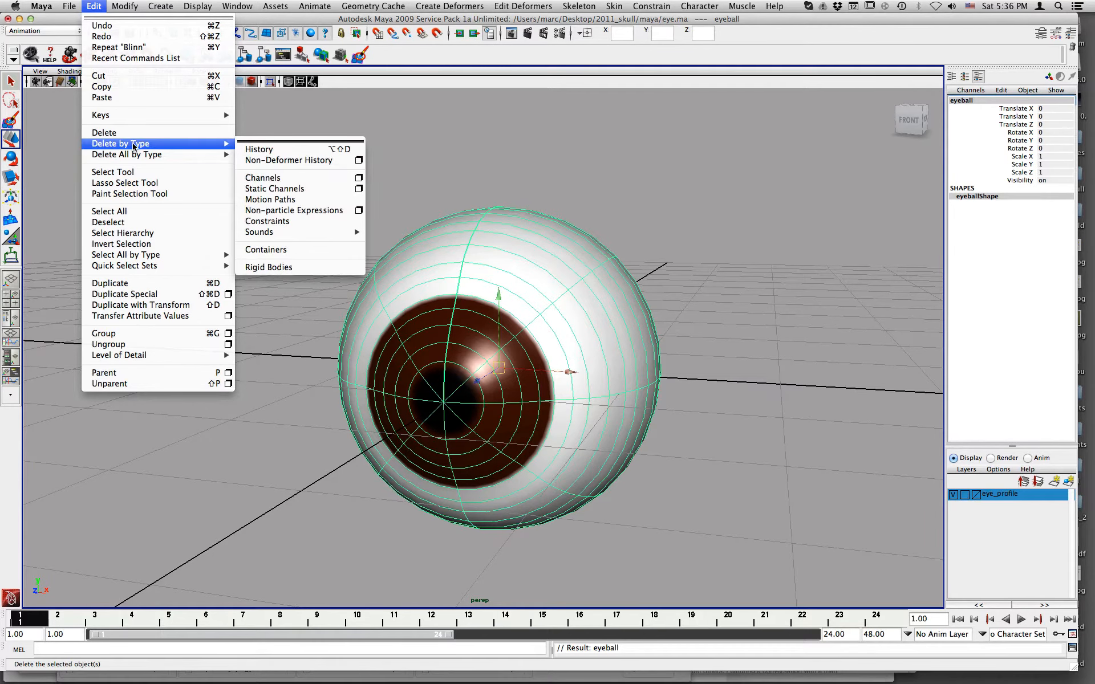
left_click(272, 150)
mouse_move(664, 295)
left_mouse_down("alt")
mouse_move(595, 287)
mouse_move(681, 292)
left_mouse_up("alt")
left_click(669, 292)
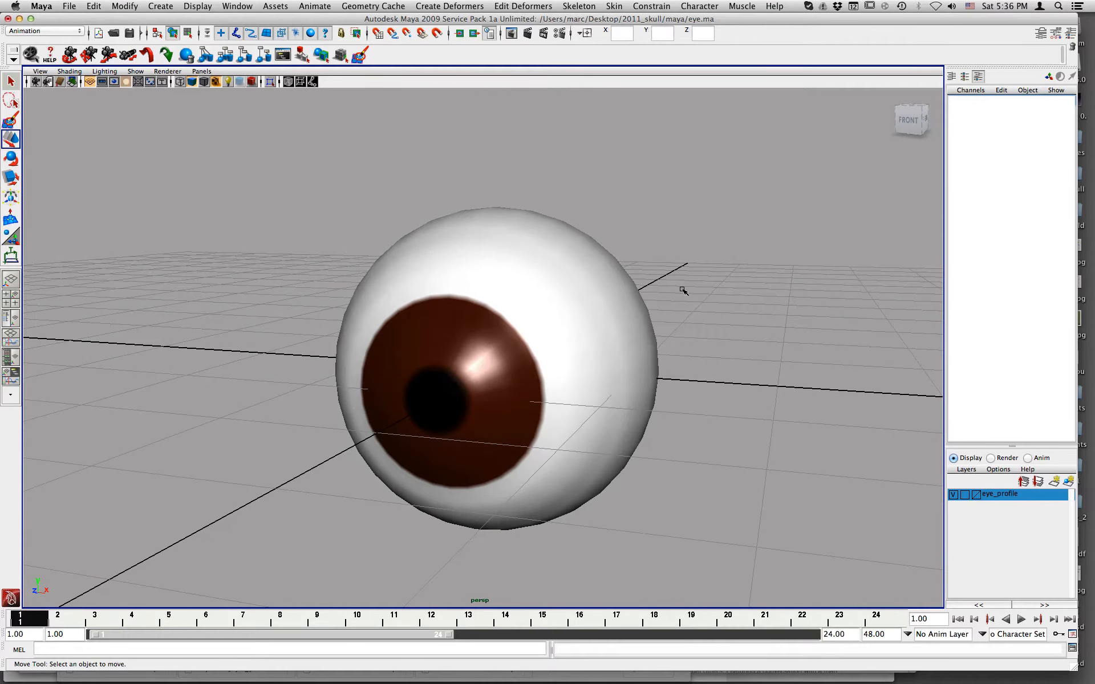
- Save the current scene and save it again as eye.ma in mayaAscii format in the CFR_2013 project's maya folder
key("q")
key("super+s")
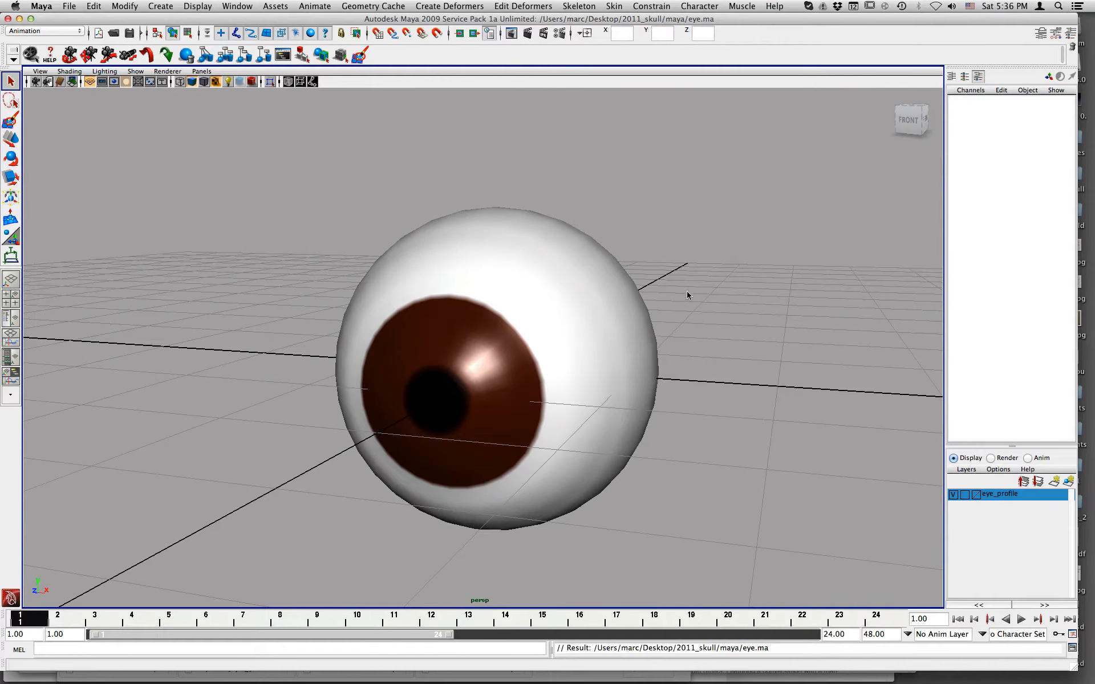
left_click(69, 6)
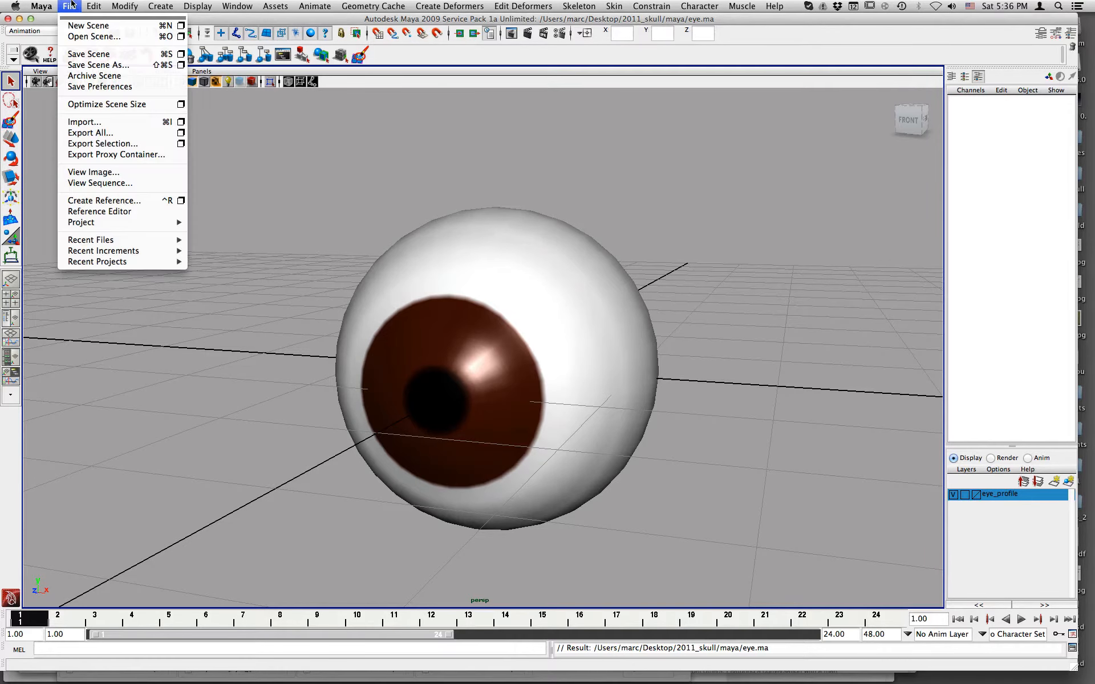
left_click(79, 65)
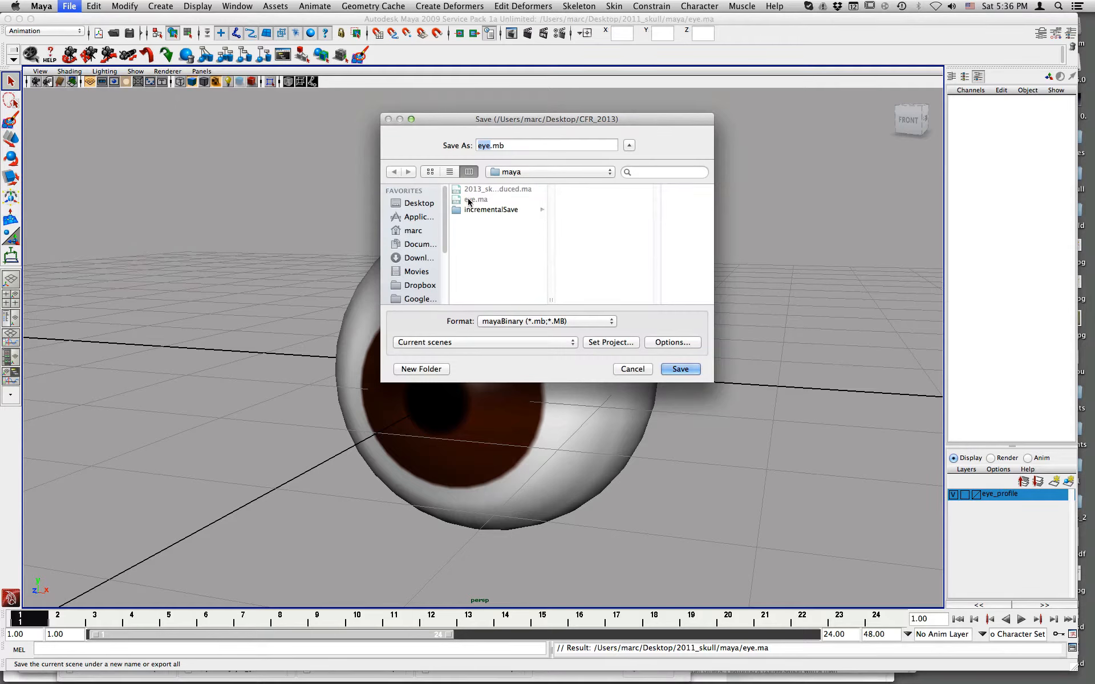
left_click(530, 323)
left_click(521, 311)
left_click(681, 369)
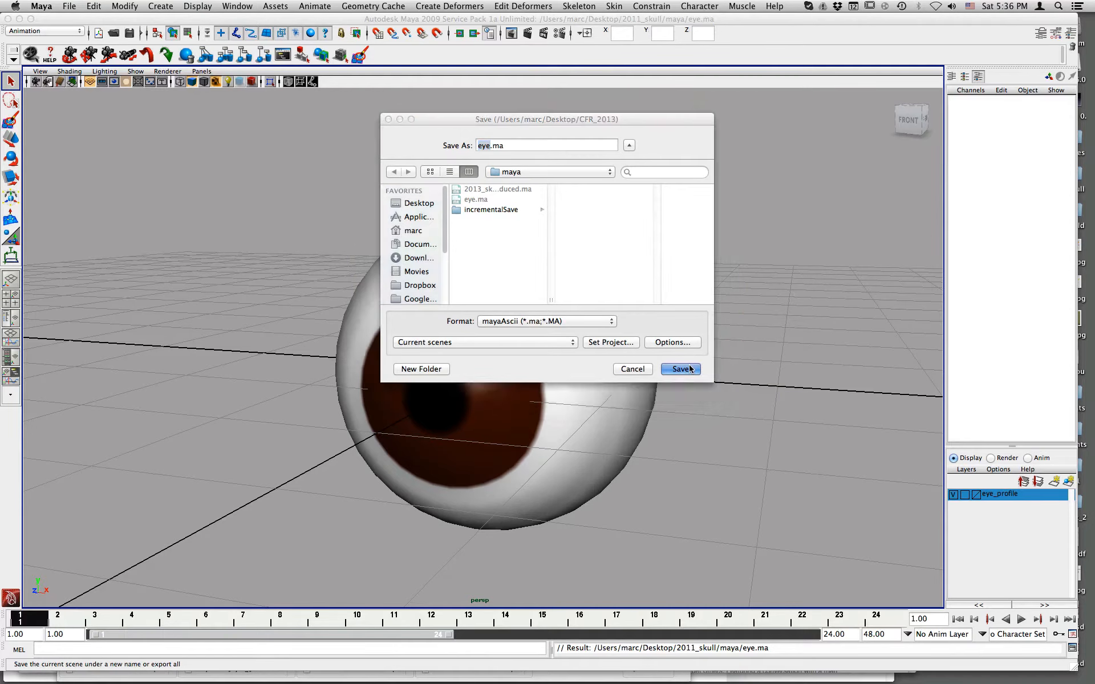
left_click(633, 196)
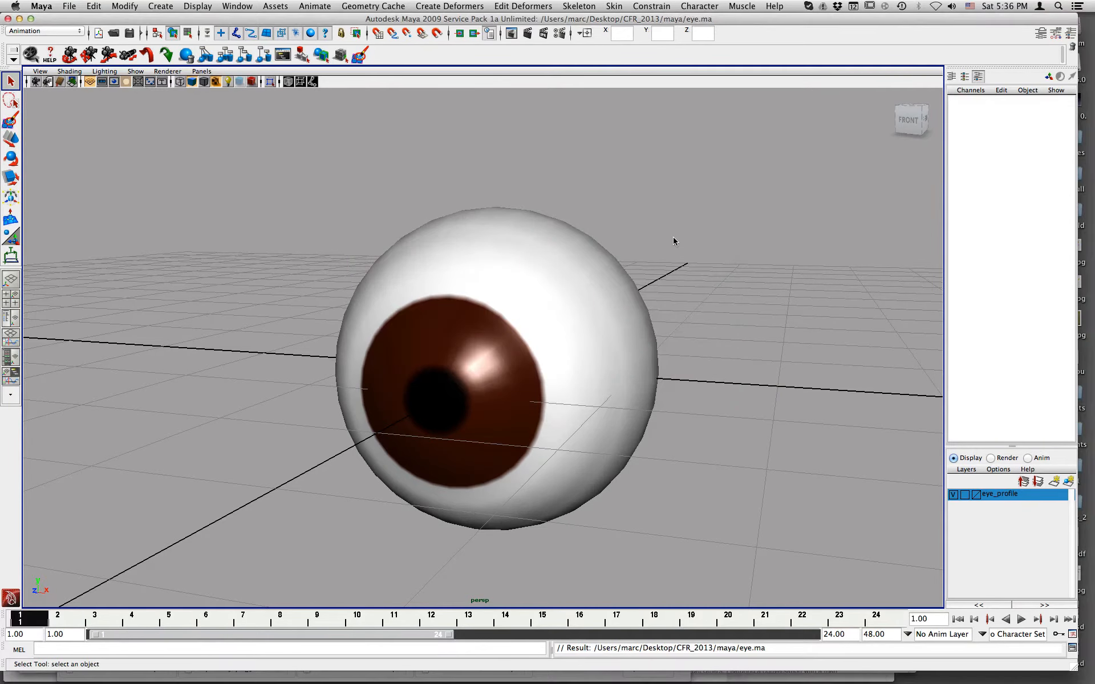
left_click_drag(698, 236, 618, 217, "alt")
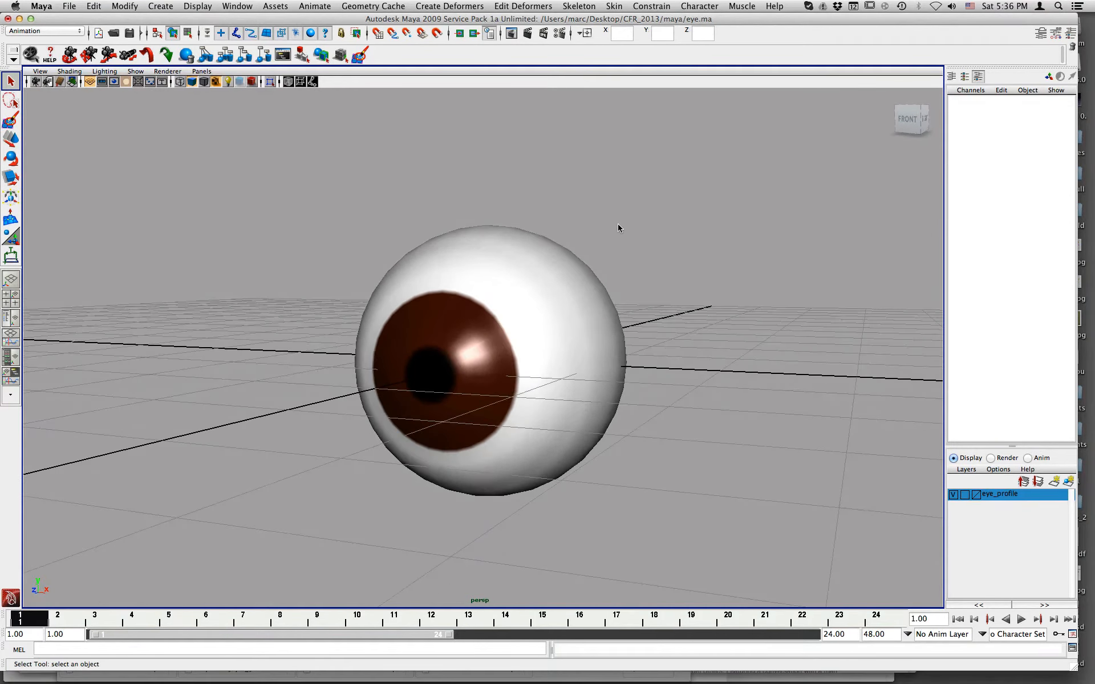
- Open the folder chooser for setting the current project
left_click(68, 6)
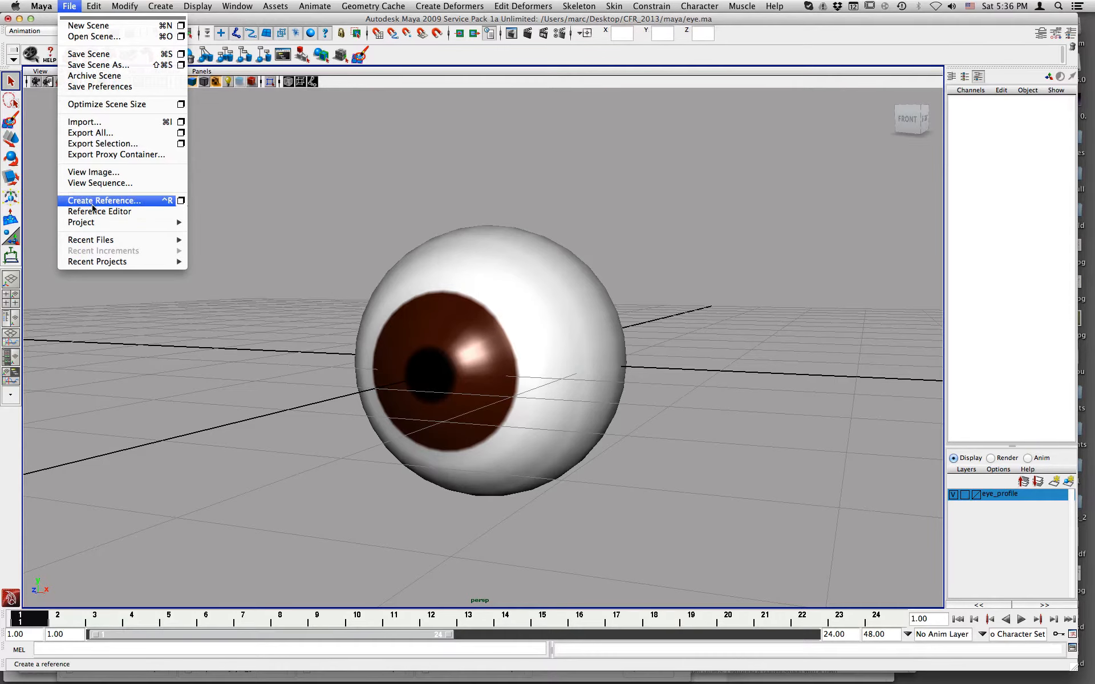
mouse_move(100, 224)
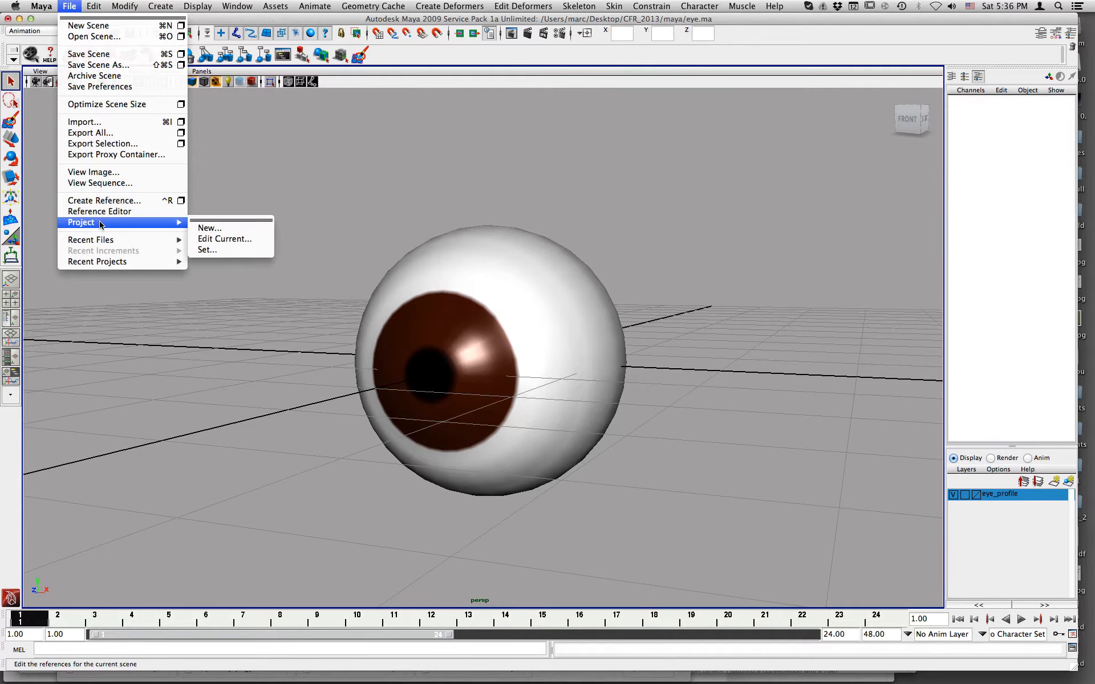
left_click(221, 252)
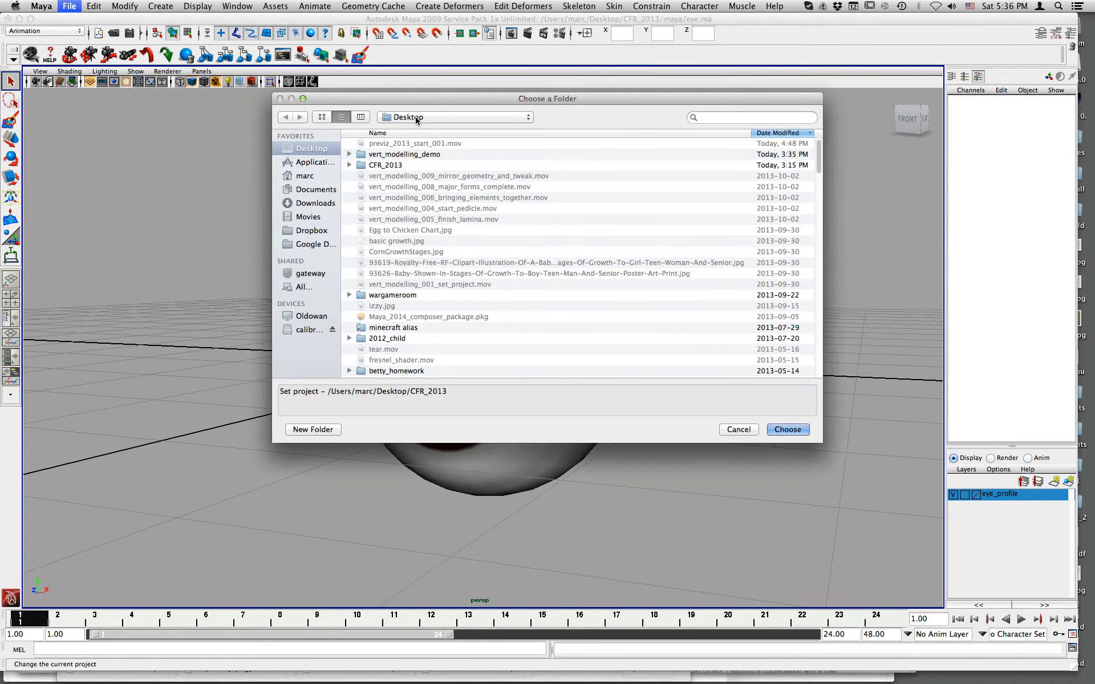
- Look inside the hsc405_2013_skull_shared and hsc405_2013 folders in Dropbox for possible project folders
left_click(417, 118)
left_click(416, 117)
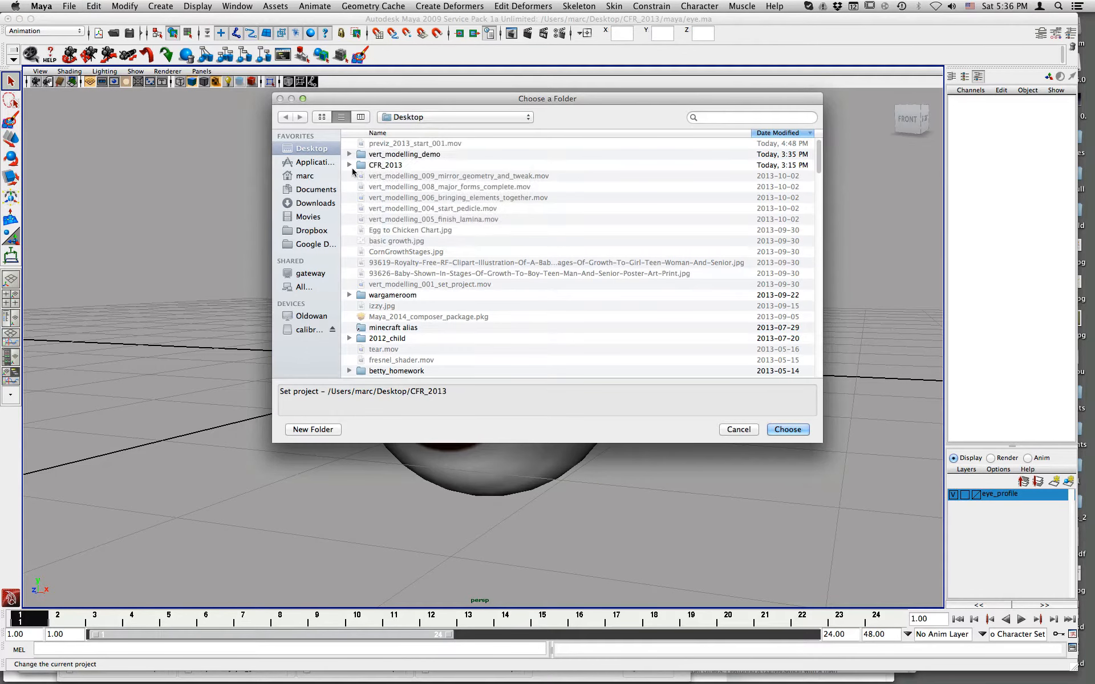
left_click(308, 230)
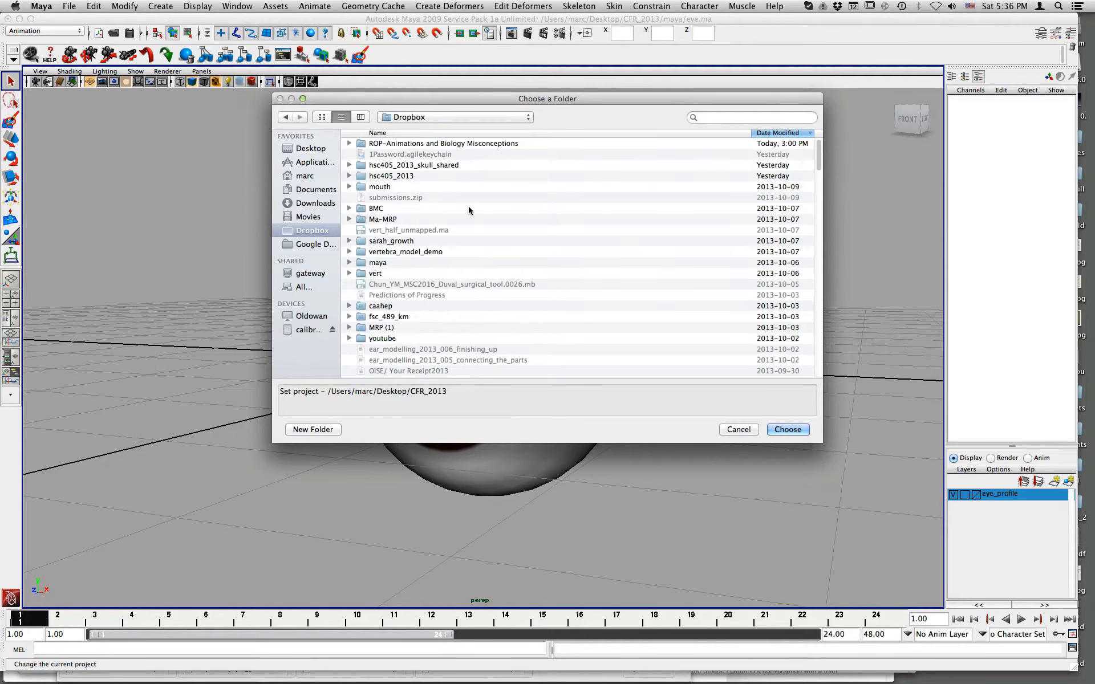
left_click(407, 166)
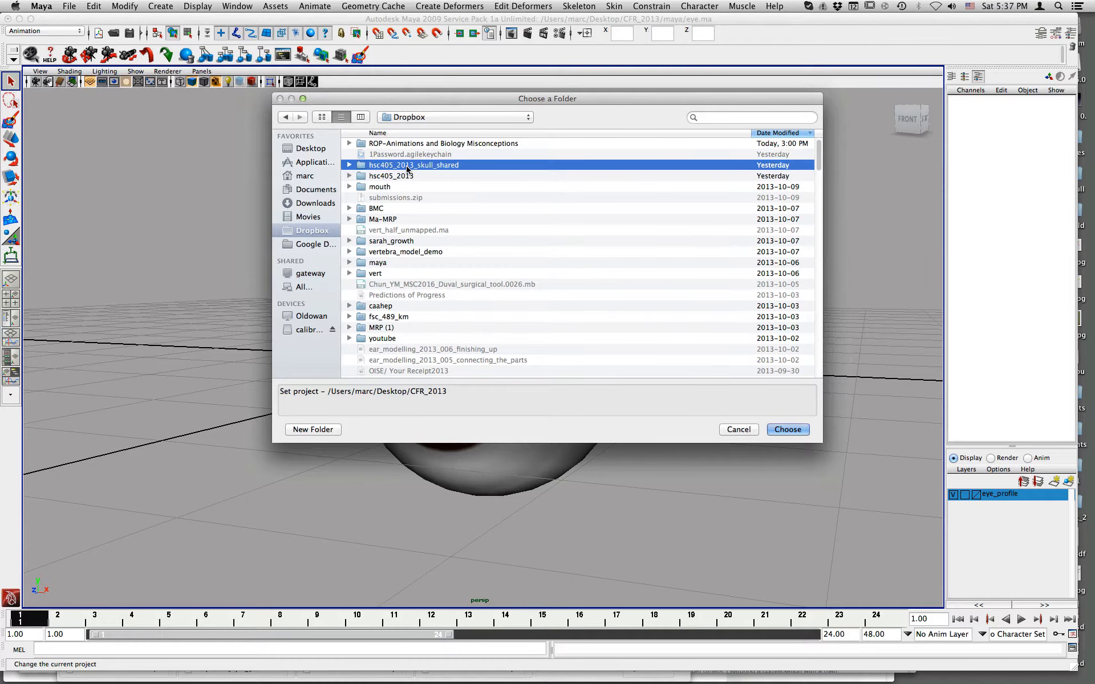
left_click(349, 166)
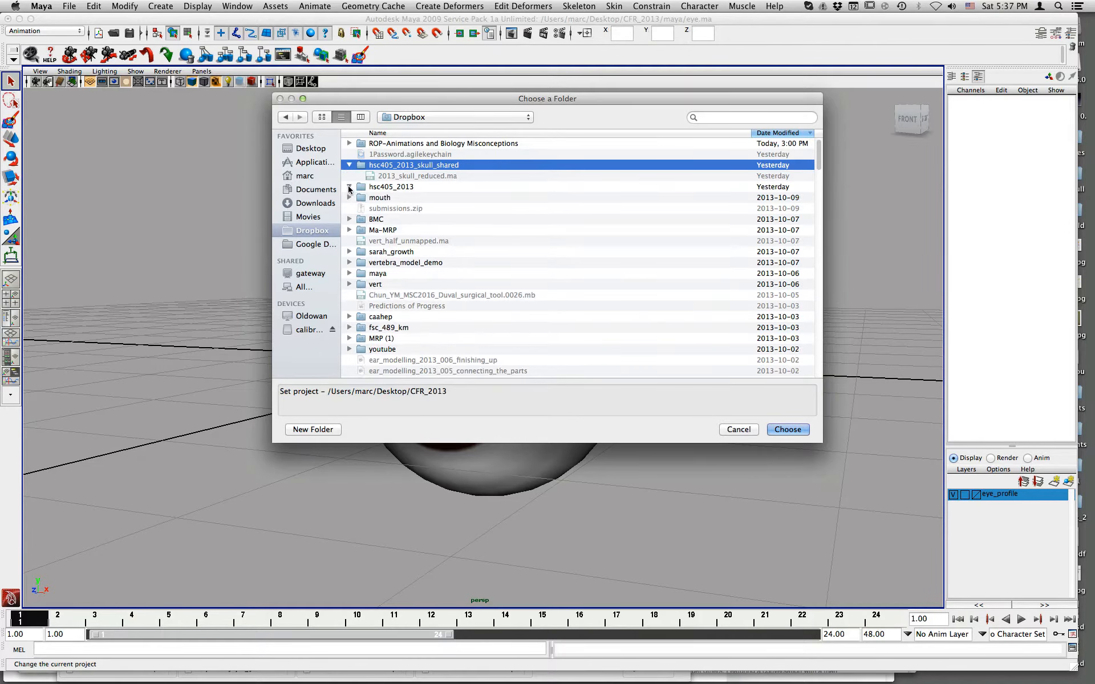
left_click(349, 187)
- Set the current project to the CFR_2013 folder on the Desktop
left_click(308, 148)
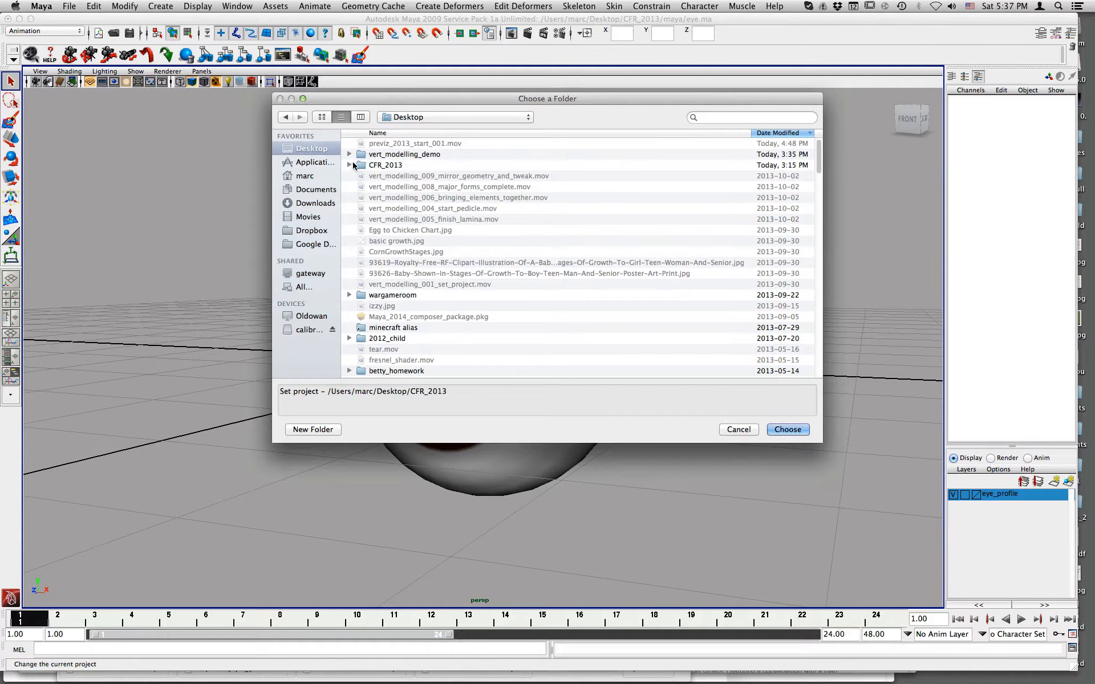
left_click(362, 166)
double_click(362, 166)
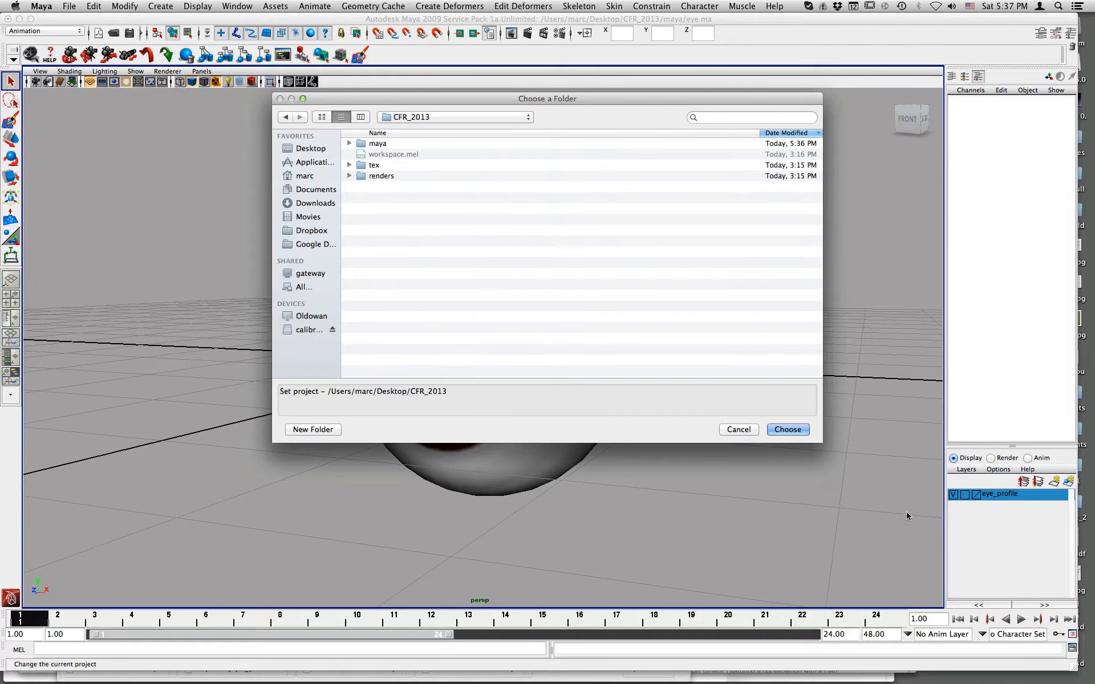
left_click(785, 431)
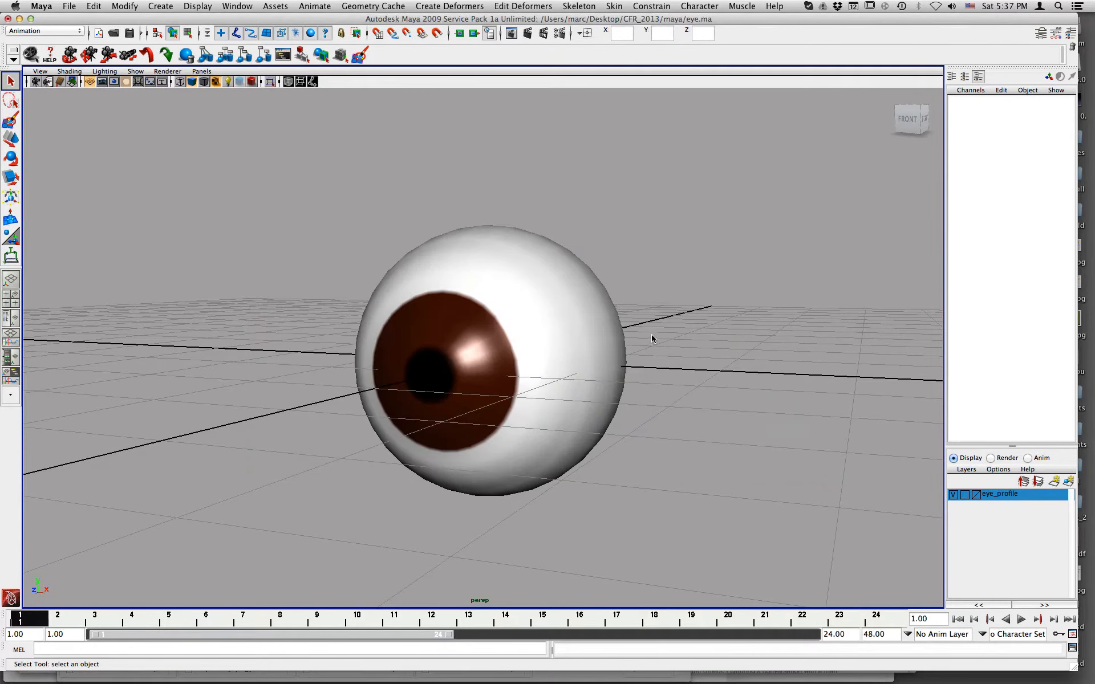
- Open the 2013_skull_reduced.ma scene from the project's maya folder
key("super+o")
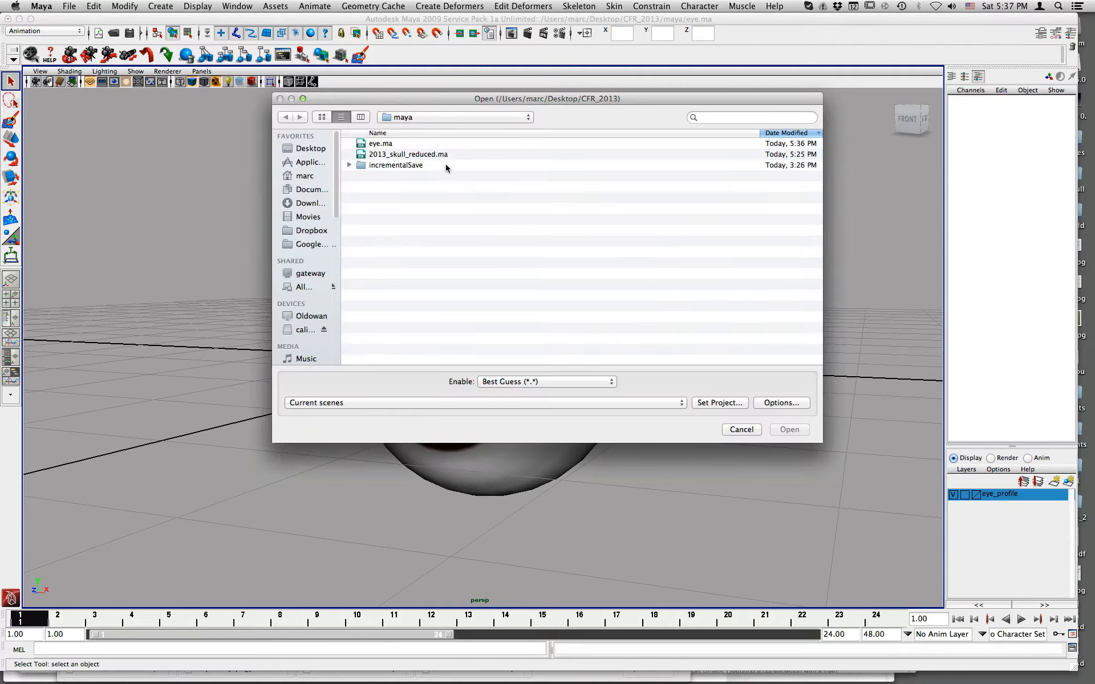
left_click(430, 159)
left_click(789, 430)
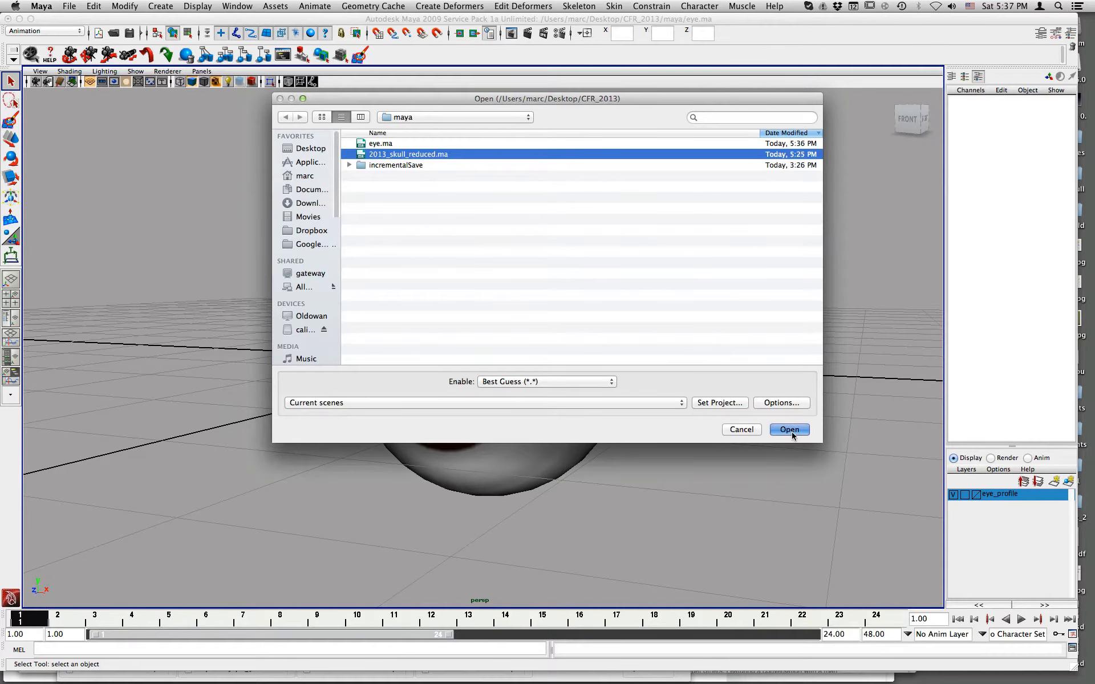
left_click(508, 200)
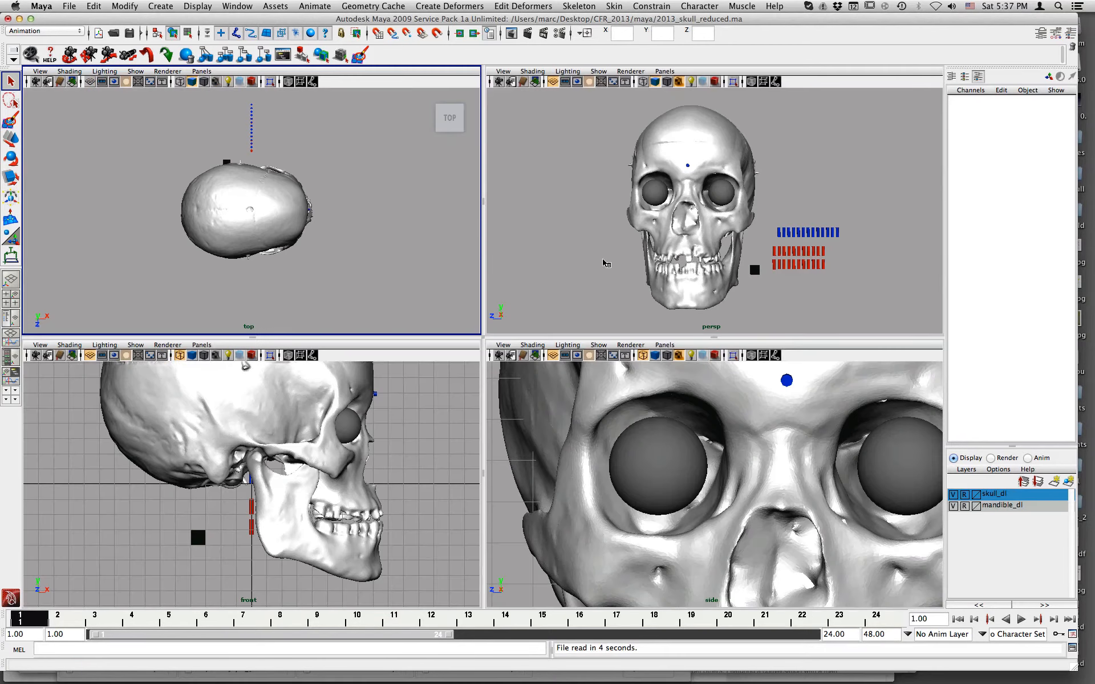
- Delete the two placeholder eye spheres from the skull's orbits and enlarge the perspective view to fill the workspace
left_click_drag(604, 236, 676, 228, "alt")
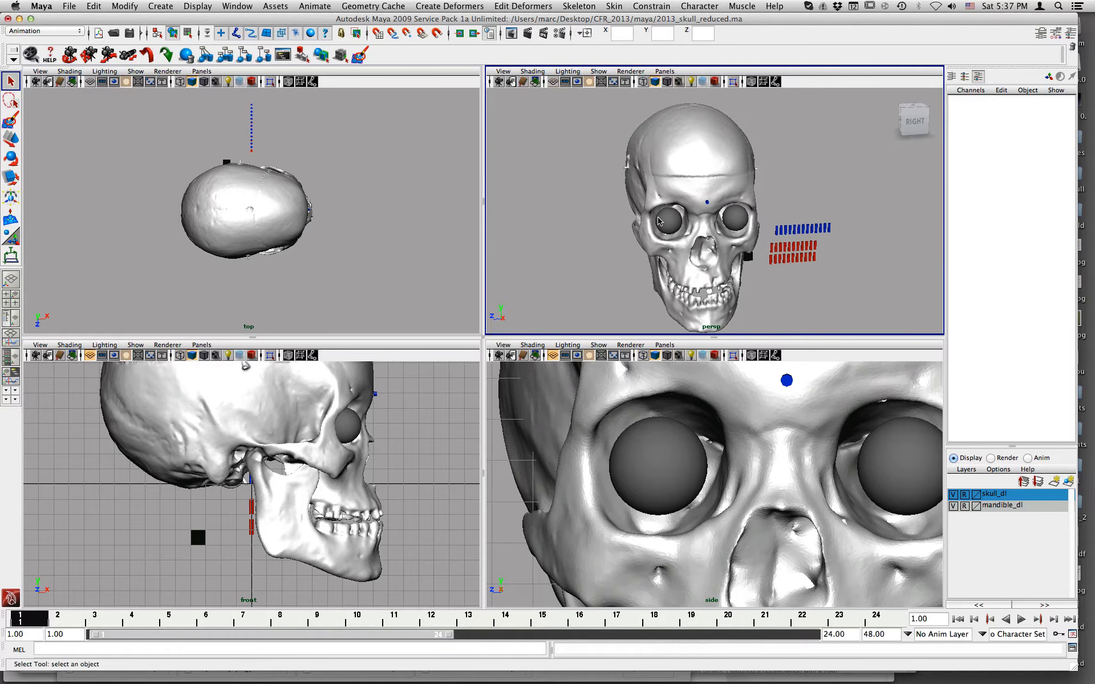
left_click(678, 227)
left_click(727, 225)
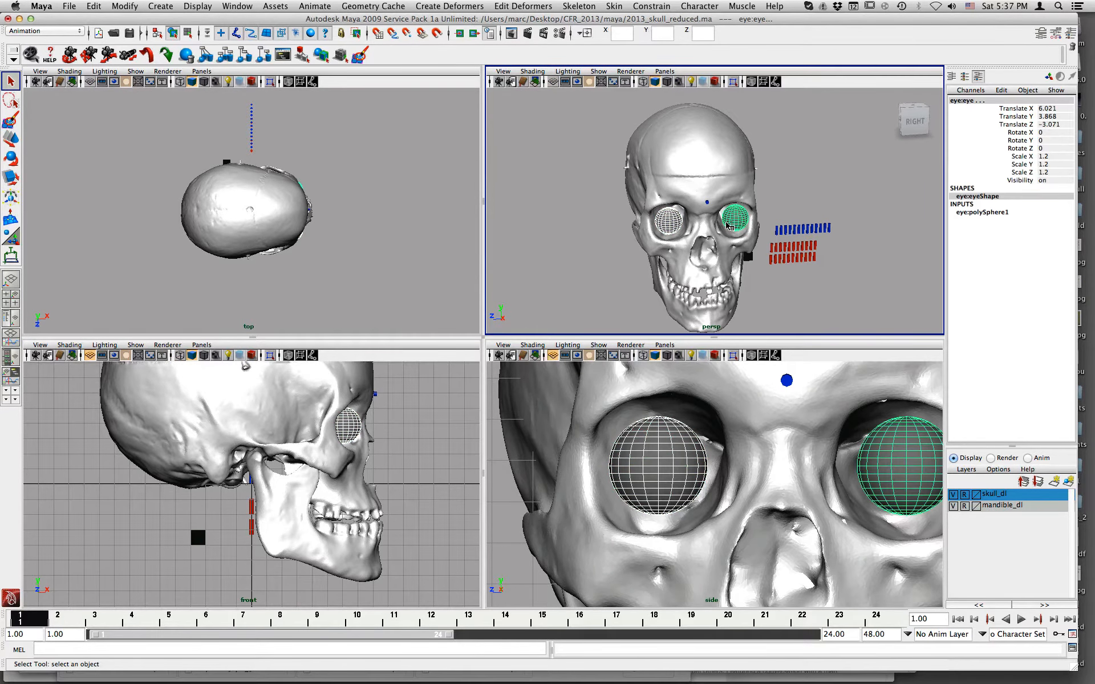
key("Delete")
left_click_drag(726, 226, 696, 206, "alt")
key("space")
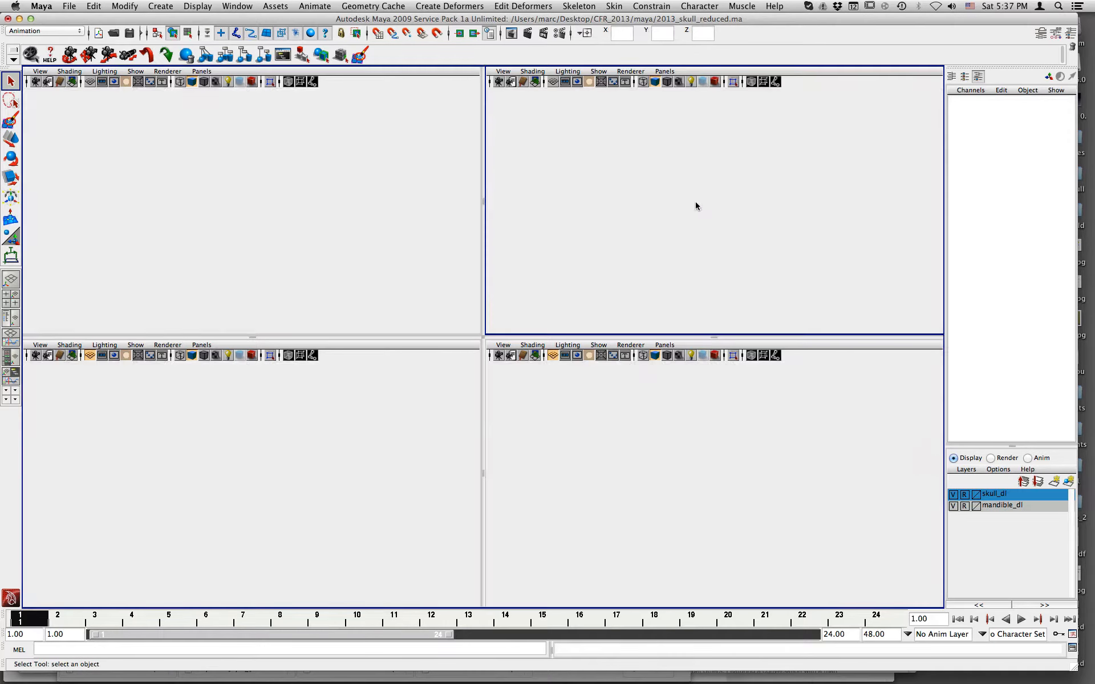
left_click_drag(616, 220, 648, 222, "alt")
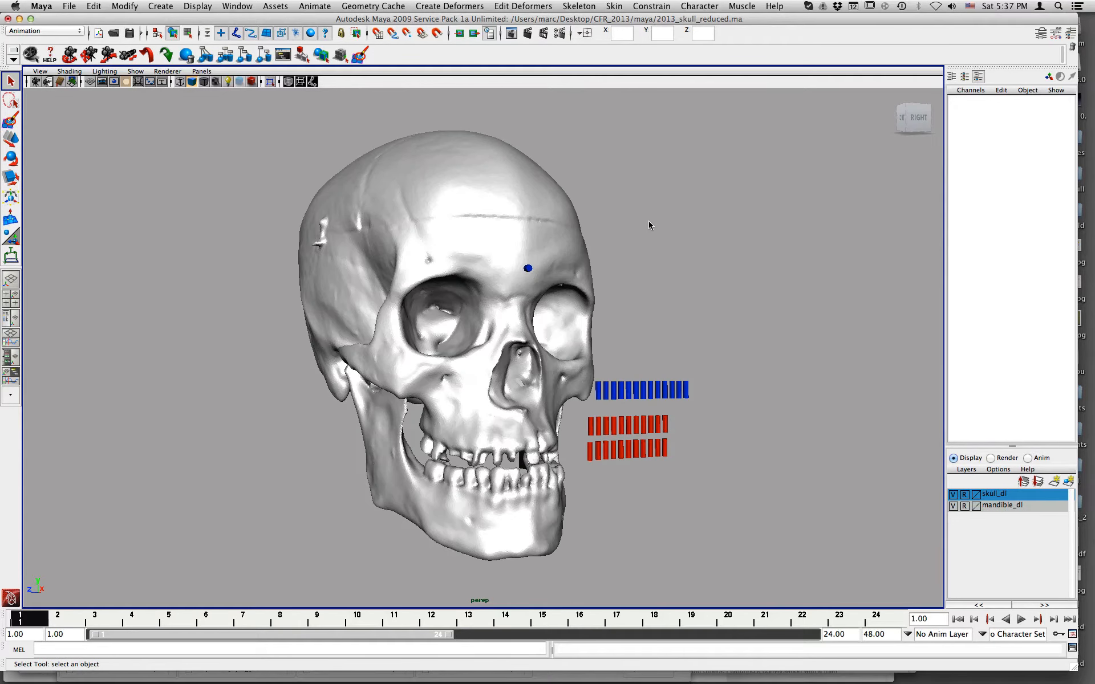
- Import eye.ma from the project's maya folder into the skull scene
left_click(68, 6)
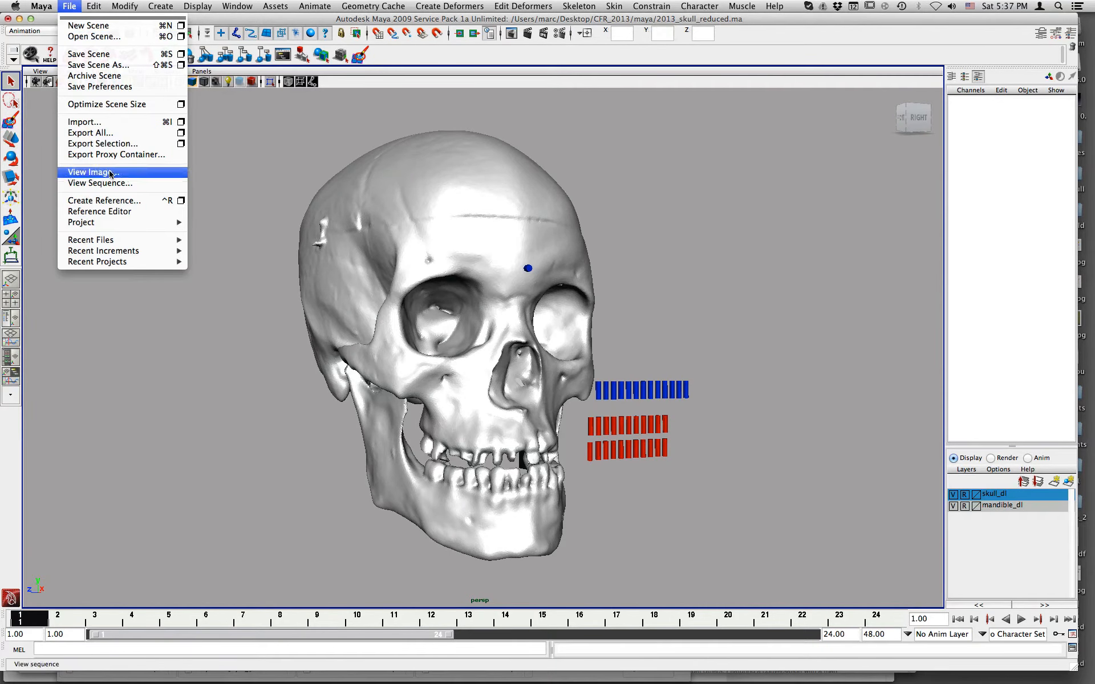
left_click(162, 124)
left_click(388, 145)
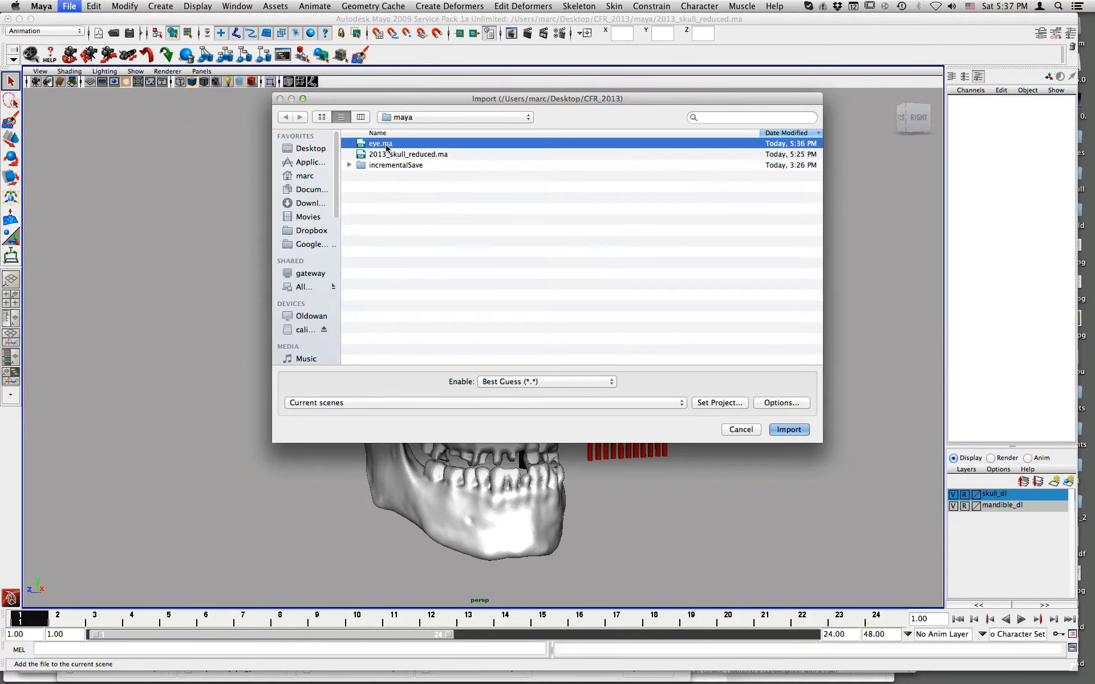
left_click(788, 429)
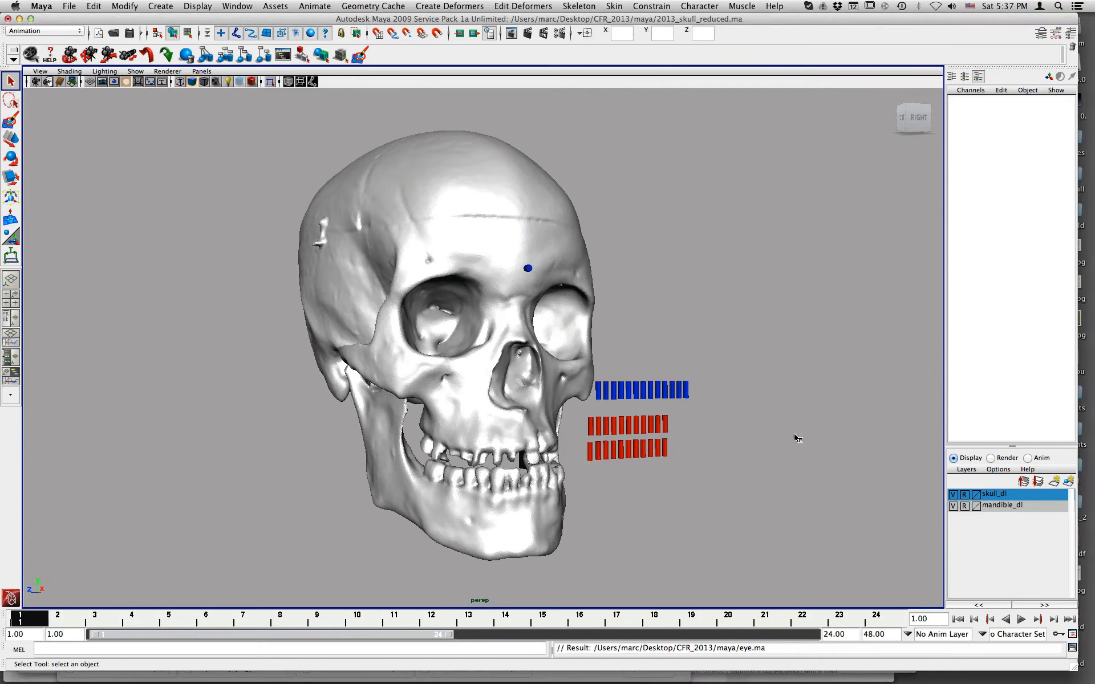
- Select the imported eyeball under the skull and turn on textured shading in the perspective view
left_click_drag(794, 439, 637, 283, "alt")
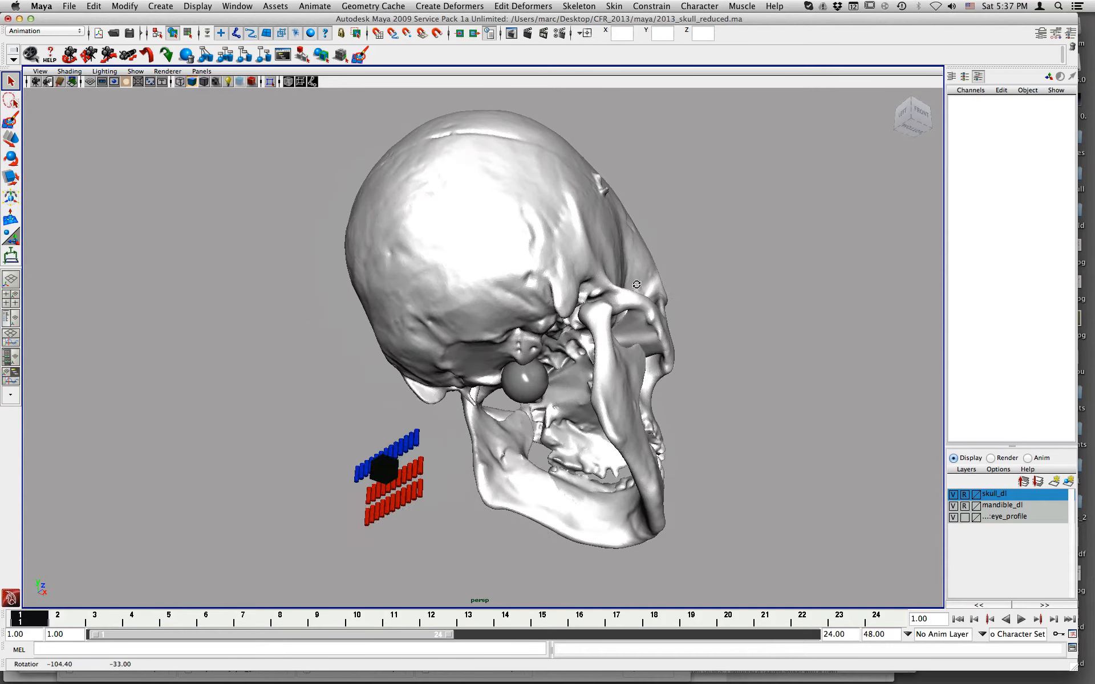
left_click(528, 392)
key("6")
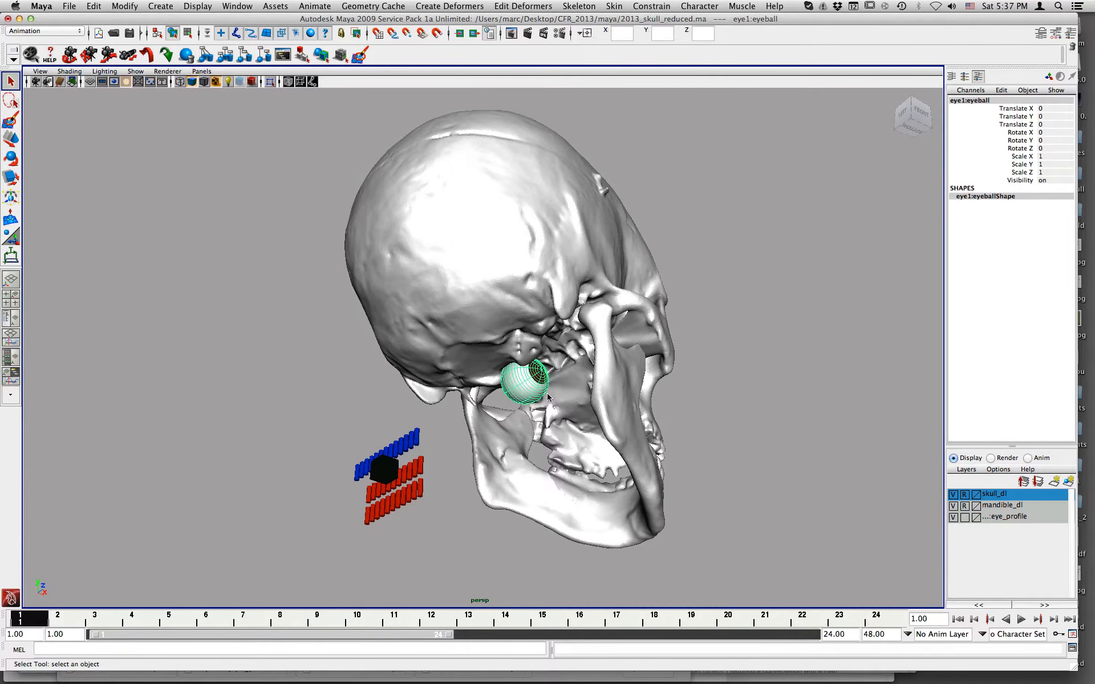
- Move the imported eyeball out in front of the skull, to about 9.88 on X
left_click_drag(539, 399, 635, 420, "alt")
key("w")
left_click_drag(486, 409, 446, 395, "alt")
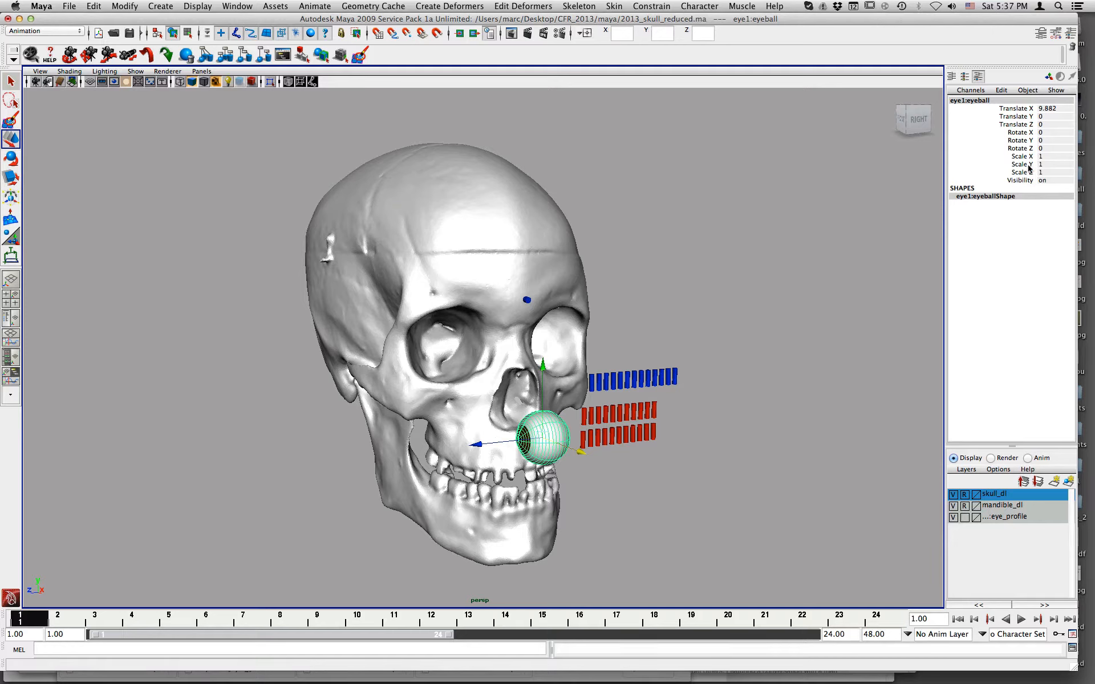
- Set the eyeball's Y rotation to 90 to make the iris face the same way as the skull
left_click(1048, 142)
type("90")
key("Return")
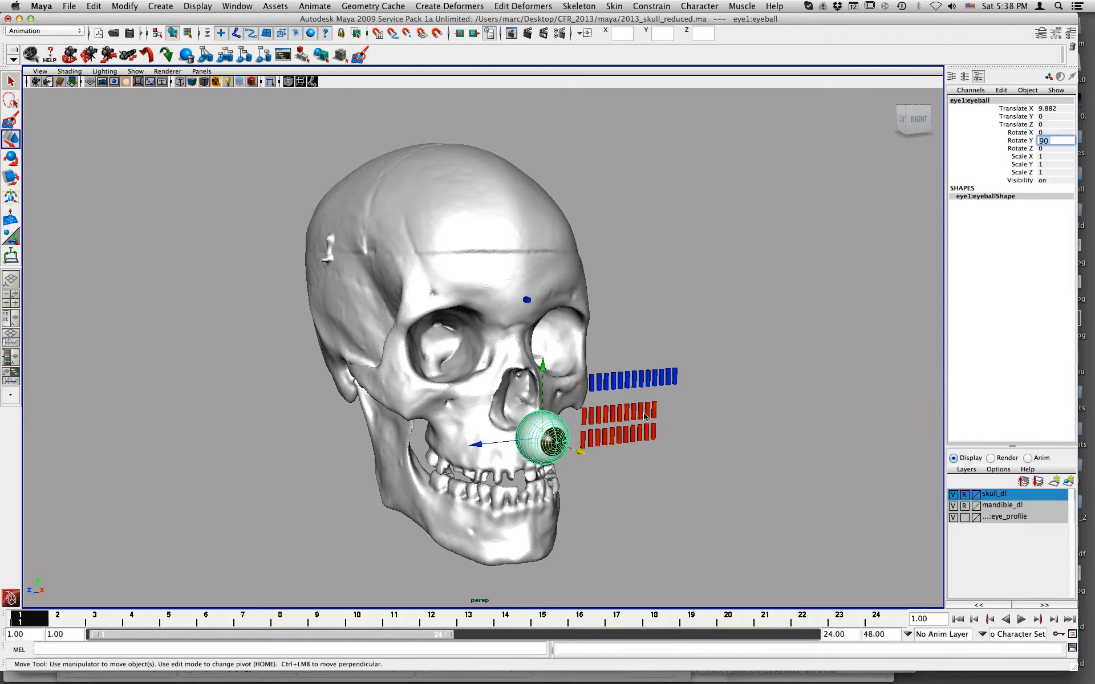
left_click(567, 460)
left_click(551, 453)
left_click_drag(619, 479, 576, 479, "alt")
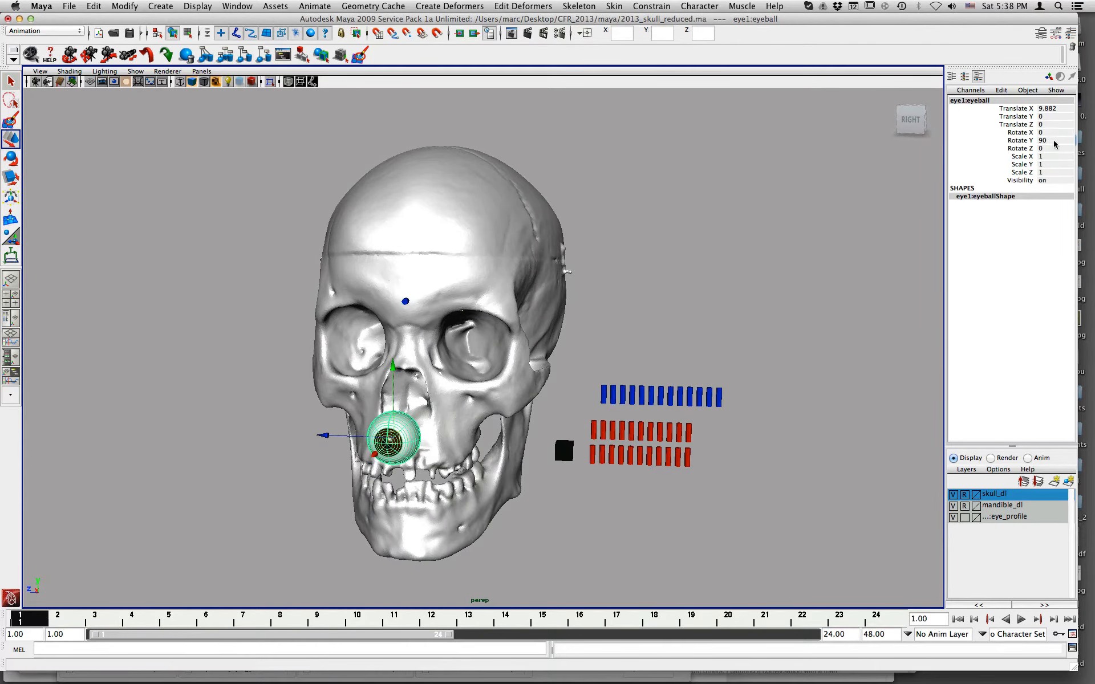
- In the side view with textured shading, move the eyeball into the skull's right orbit, at about Y 3.86 and Z 2.99
left_click_drag(378, 451, 399, 452, "alt")
right_click_drag(399, 451, 504, 451, "alt")
middle_click_drag(496, 444, 515, 364, "alt")
right_click_drag(399, 459, 509, 468, "alt")
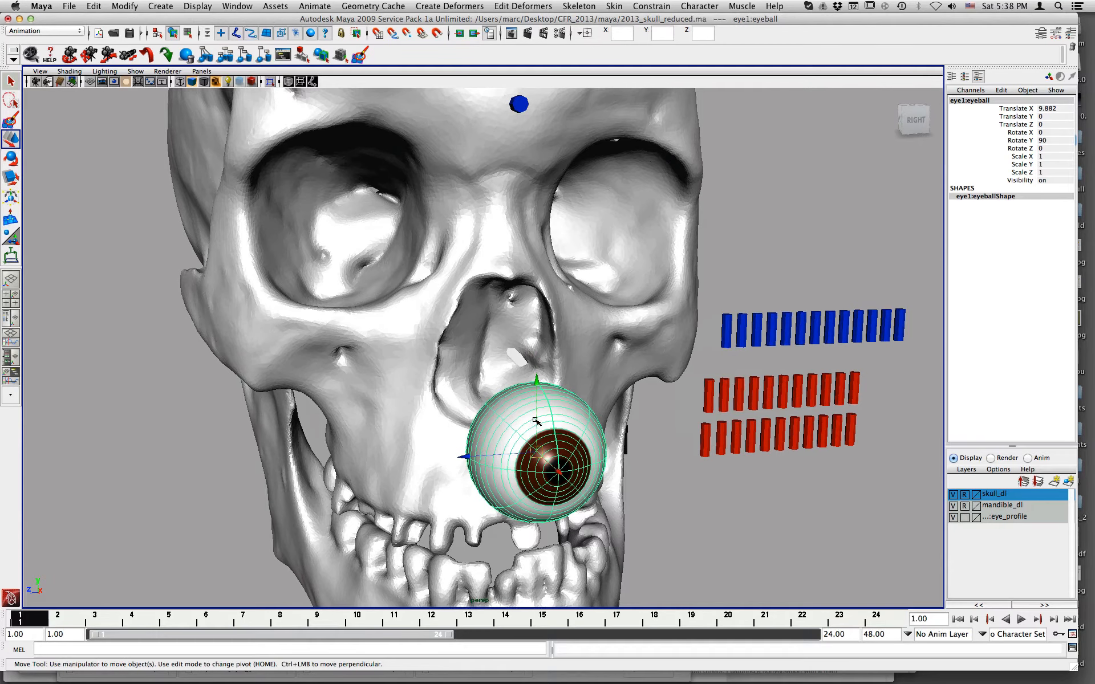
key("space")
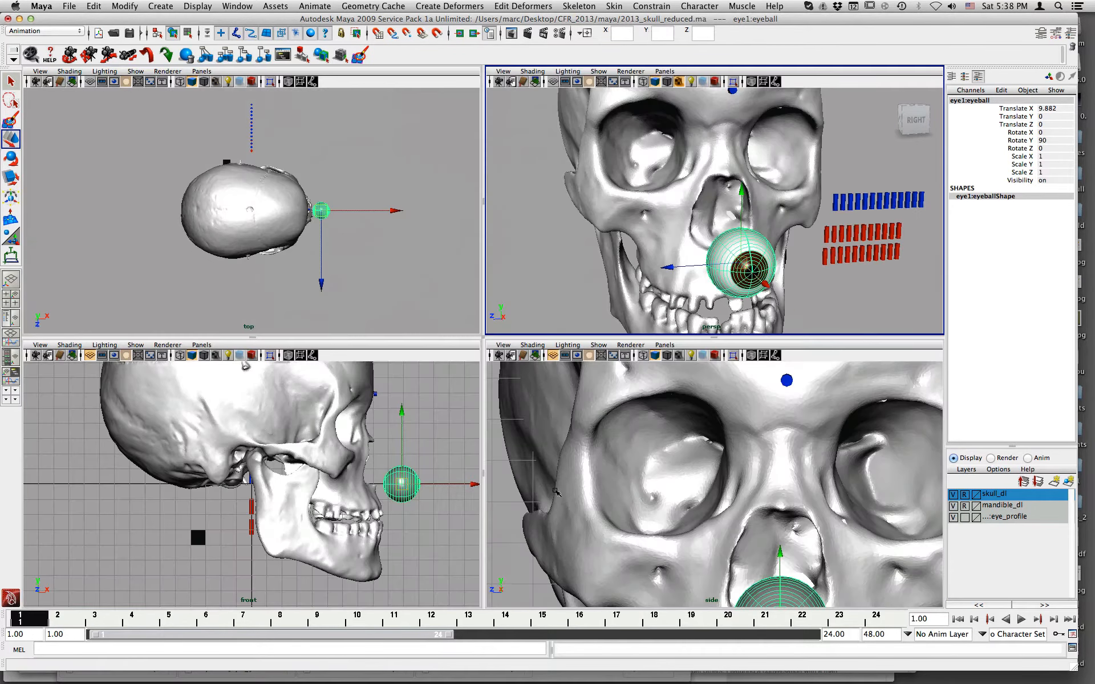
key("space")
right_click_drag(690, 492, 498, 460, "alt")
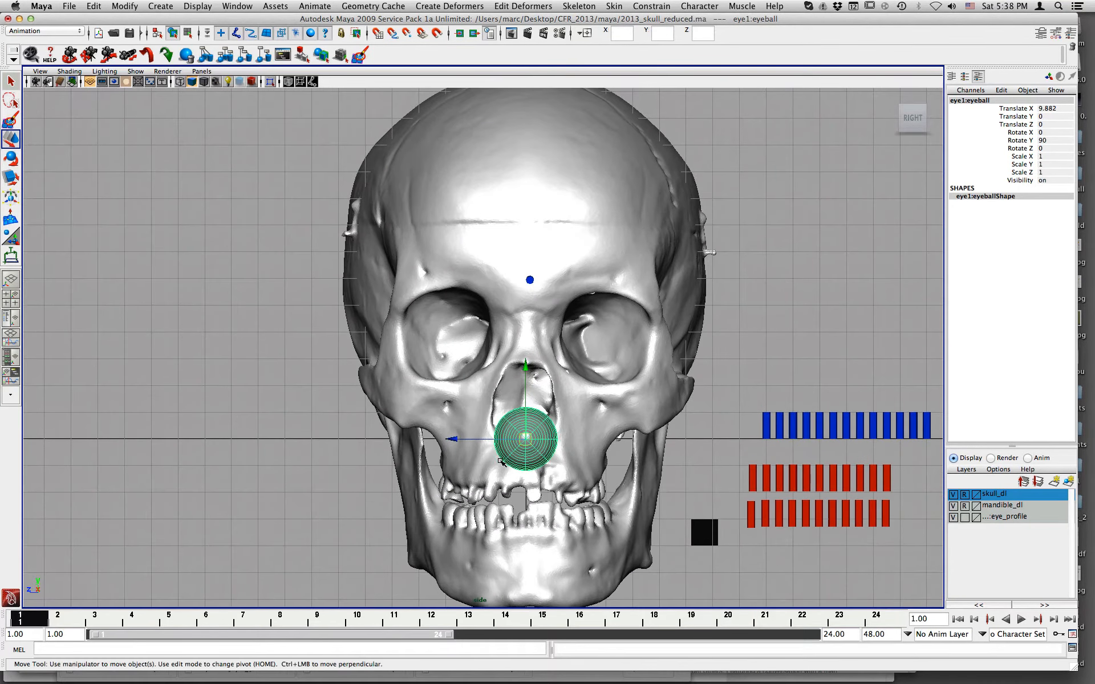
key("6")
left_click_drag(525, 398, 526, 294)
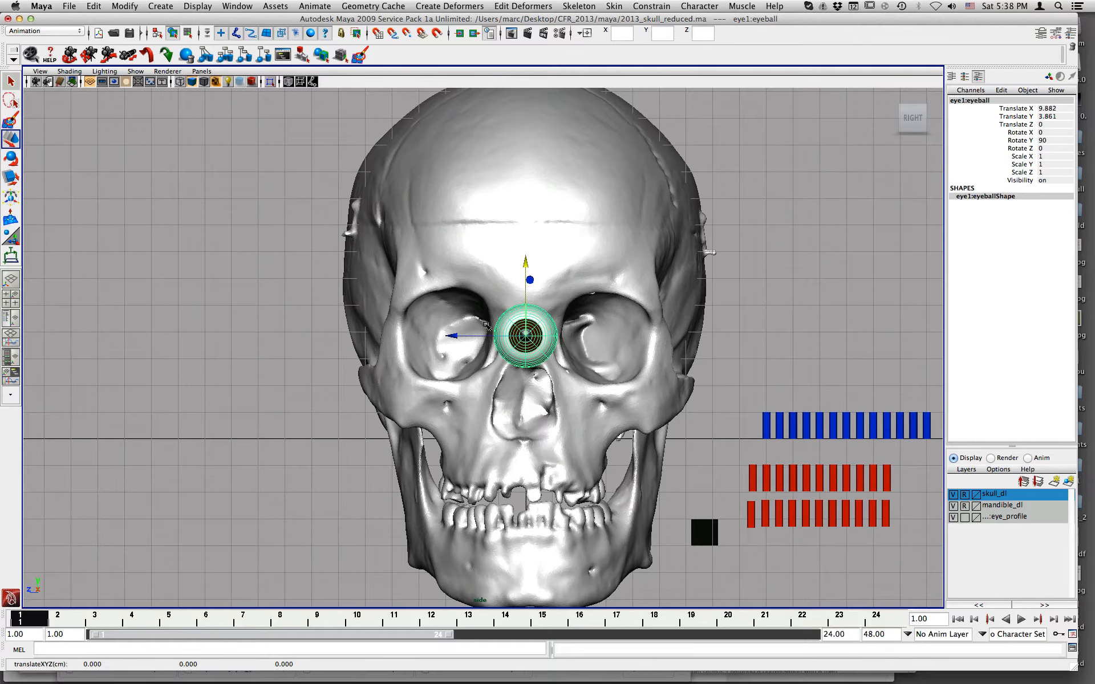
left_click_drag(466, 337, 387, 340)
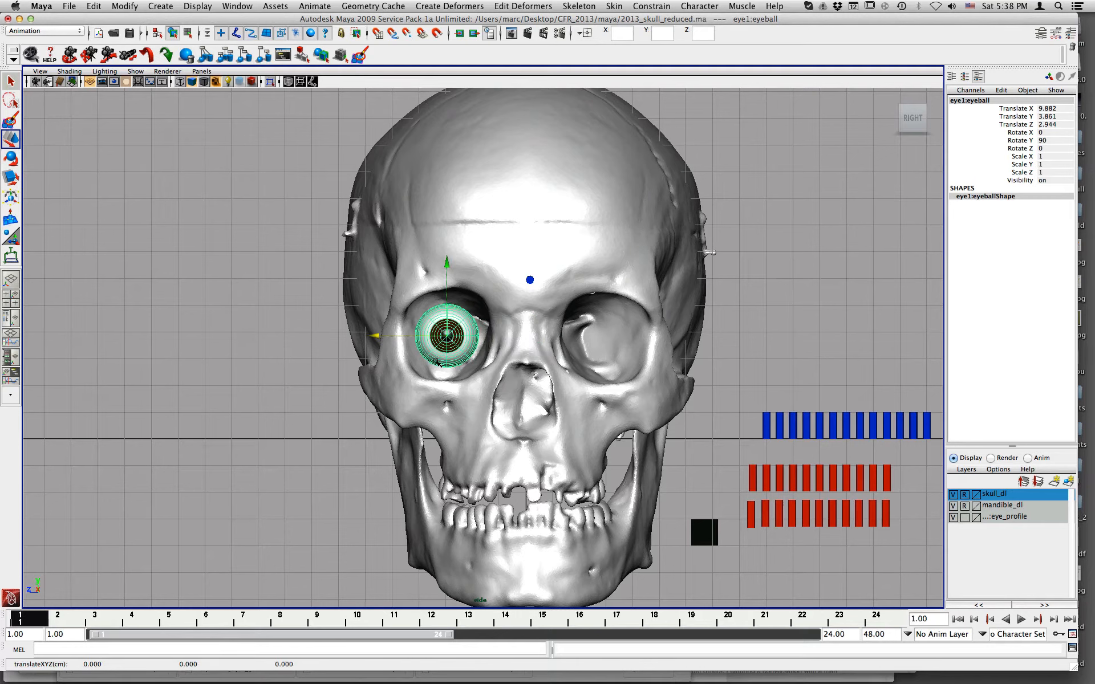
left_click_drag(395, 337, 391, 337)
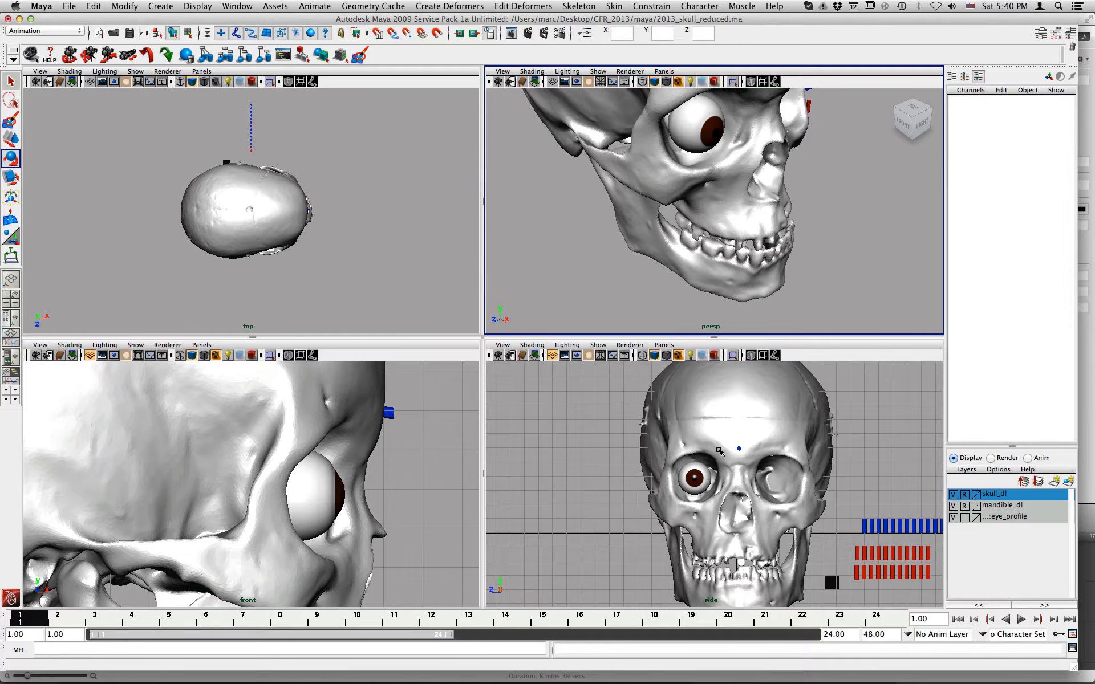
- Fine-tune the eyeball's centring in the right orbit in the side view, to about Y 3.87 and Z 2.98
scroll(720, 445, "up", 3)
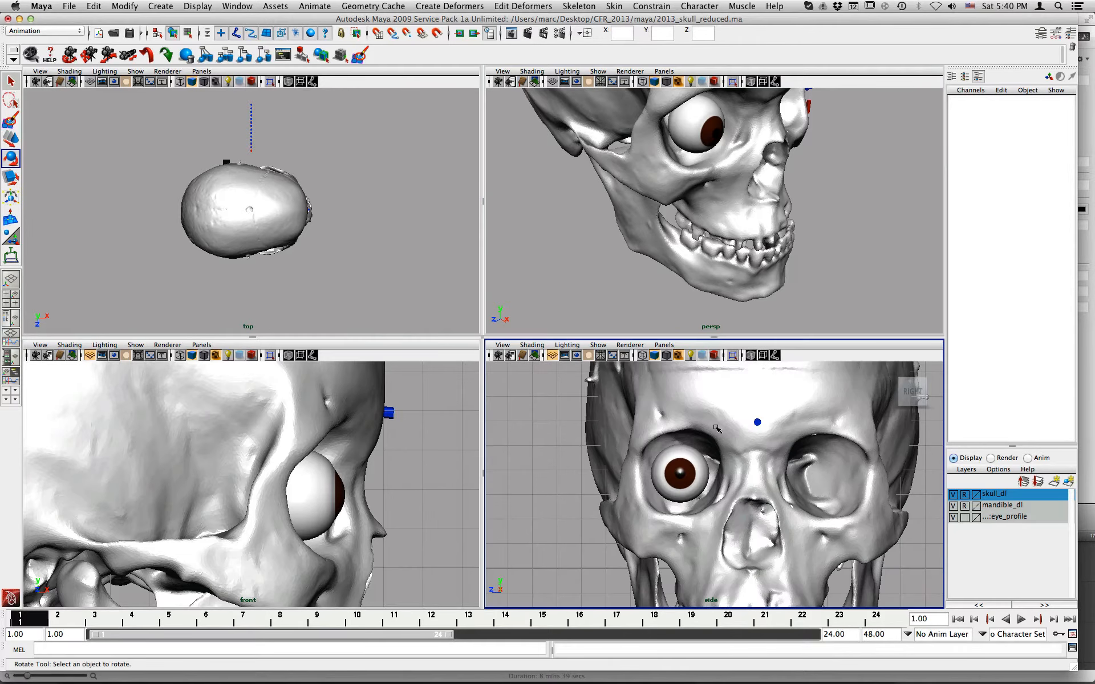
key("space")
scroll(537, 345, "up", 1)
middle_click_drag(575, 342, 668, 360, "alt")
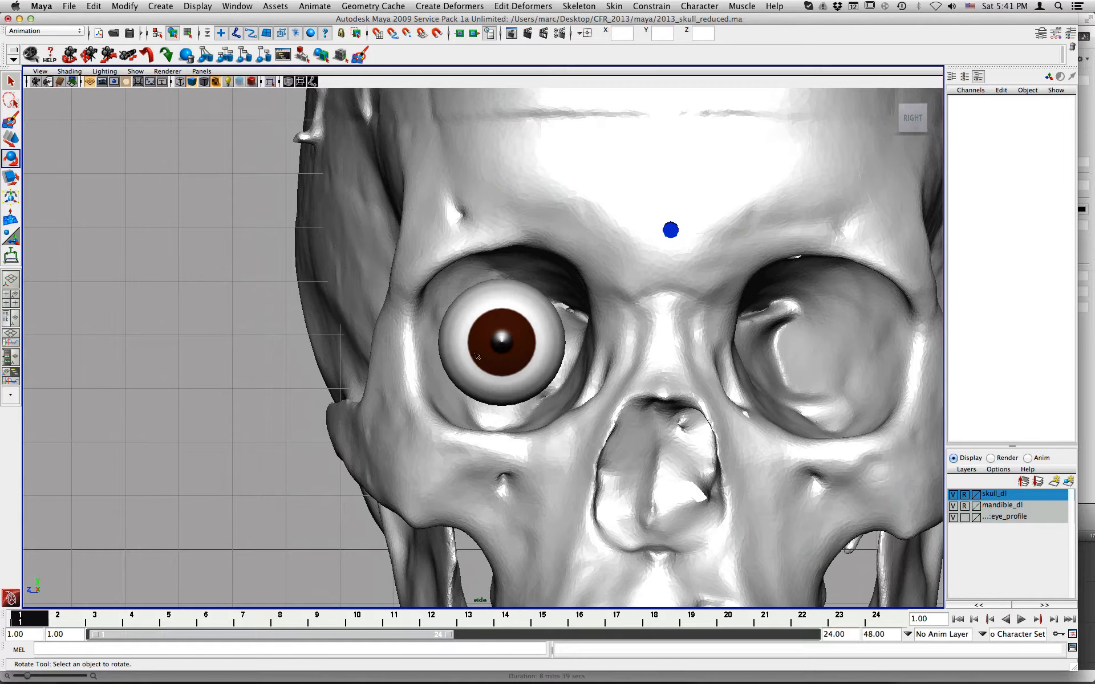
left_click(520, 314)
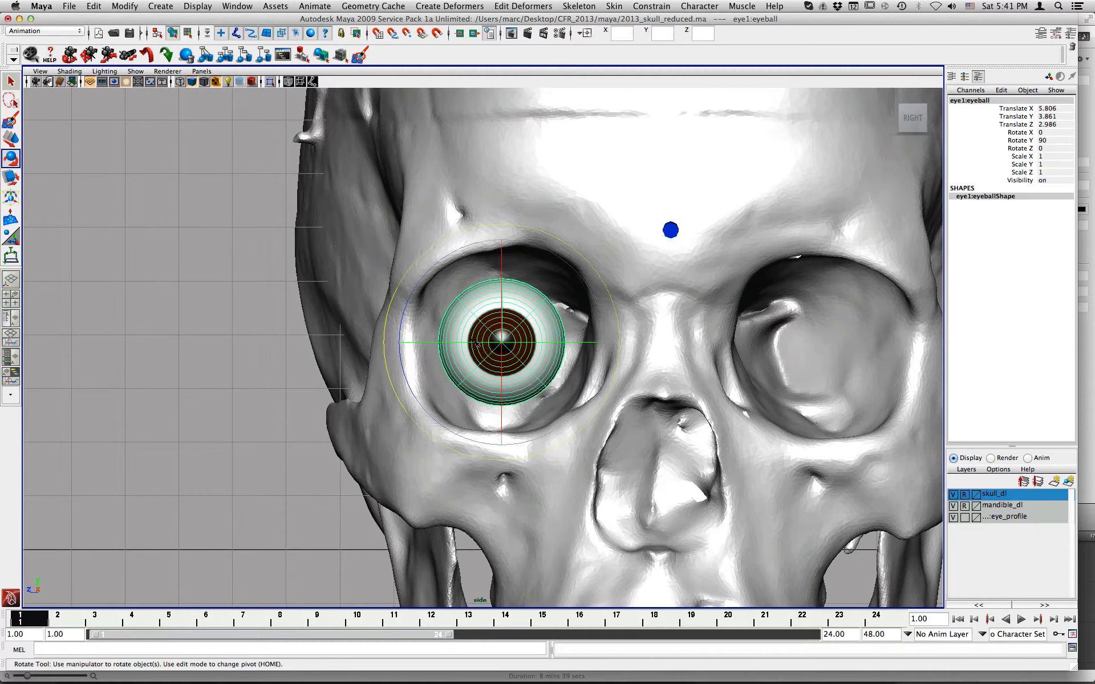
key("w")
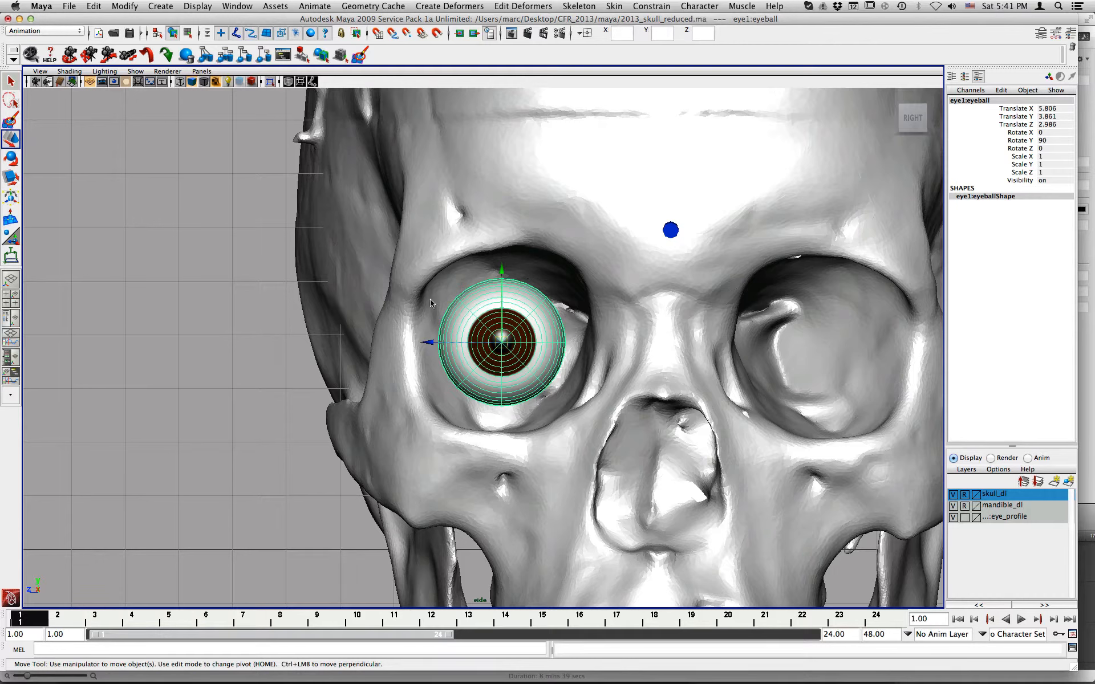
left_click_drag(425, 345, 427, 345)
left_click_drag(504, 272, 506, 289)
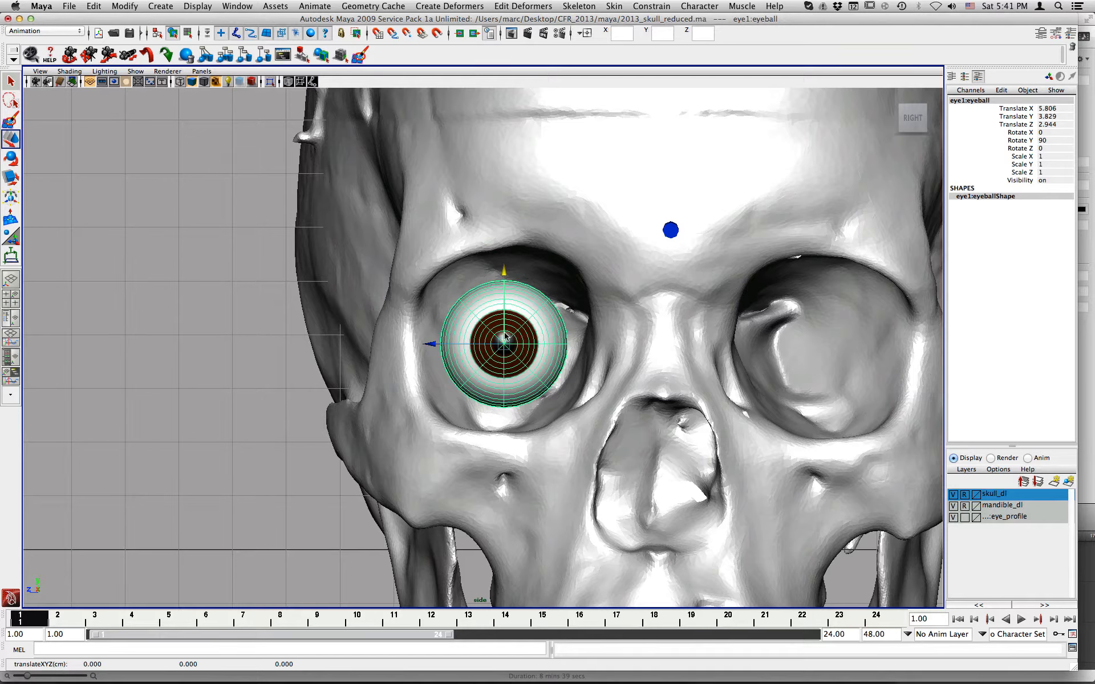
left_click_drag(506, 337, 493, 344)
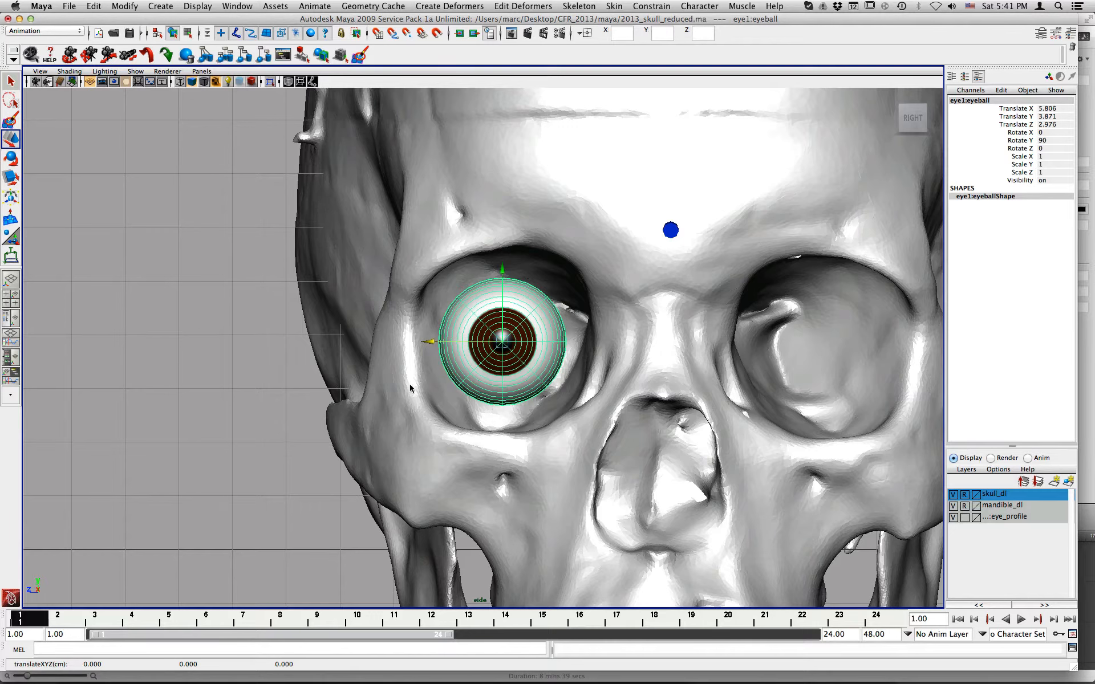
left_click(269, 359)
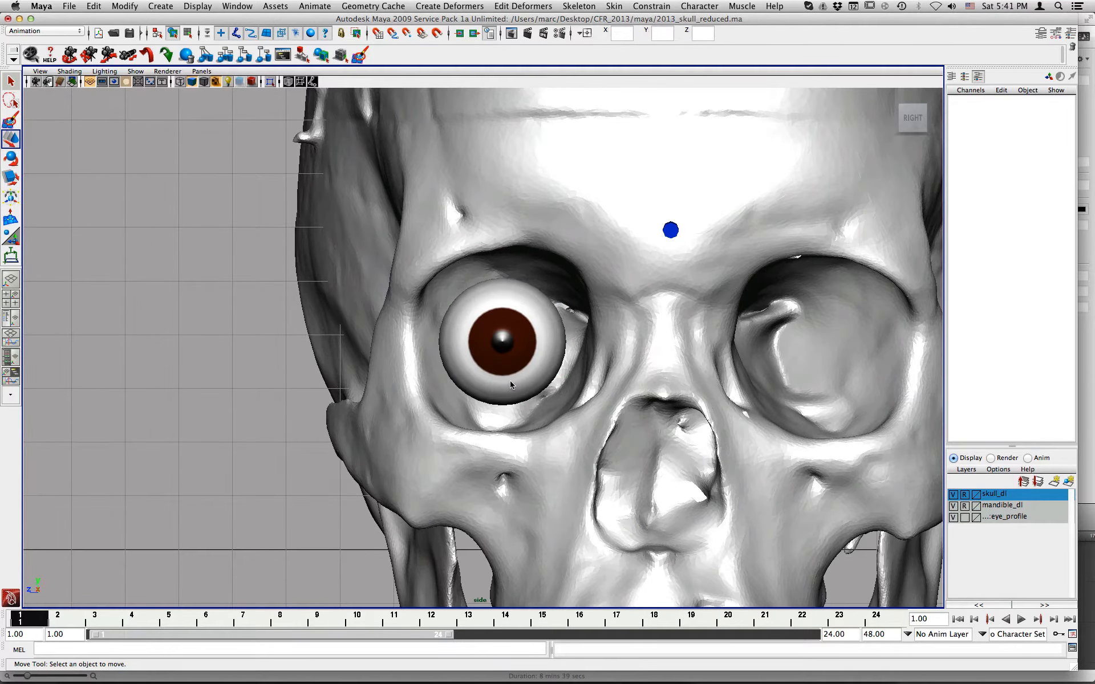
- Move the eyeball slightly deeper into the orbit in the front view, to about 5.70 on X
key("space")
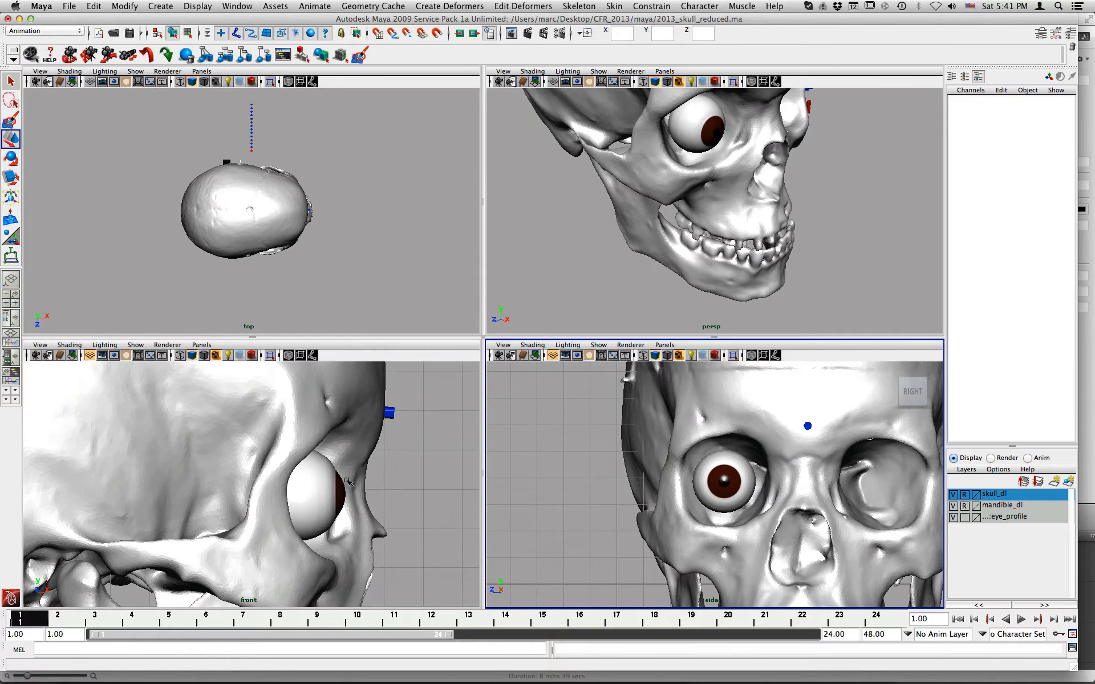
left_click(342, 484)
key("space")
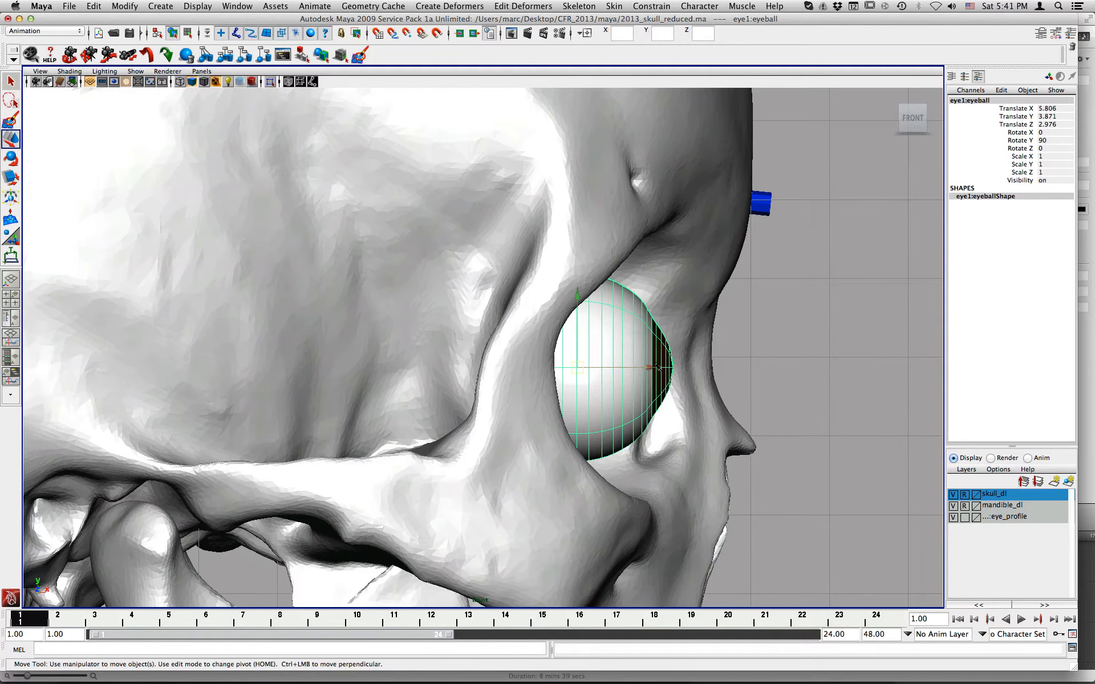
left_click_drag(651, 368, 640, 393)
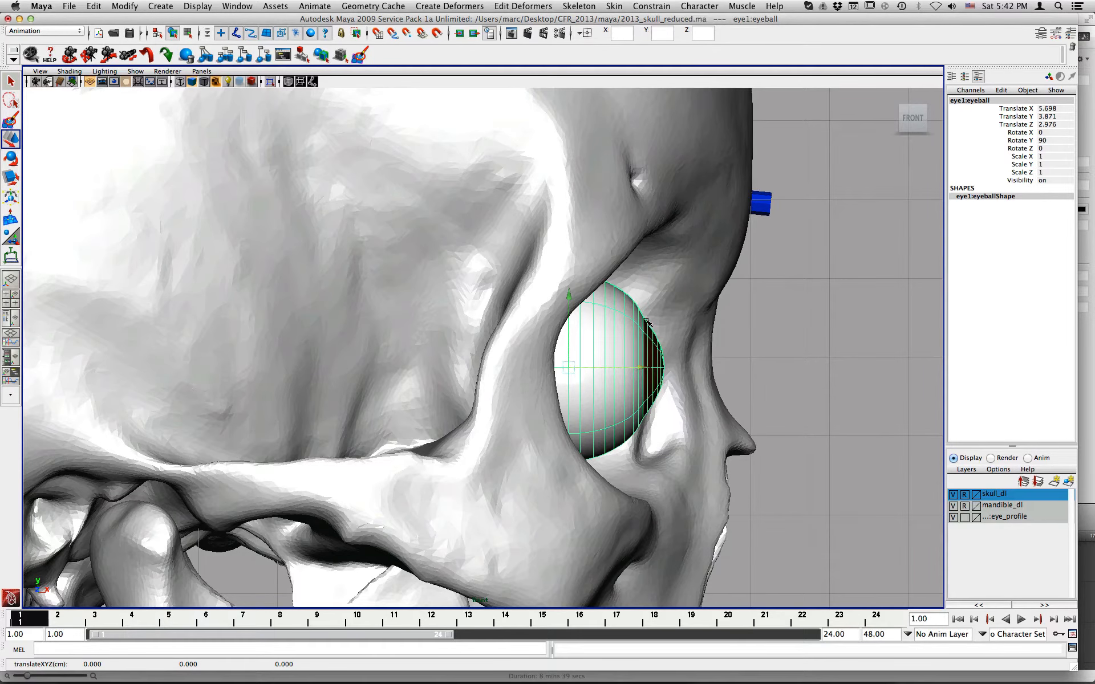
scroll(644, 319, "up", 5)
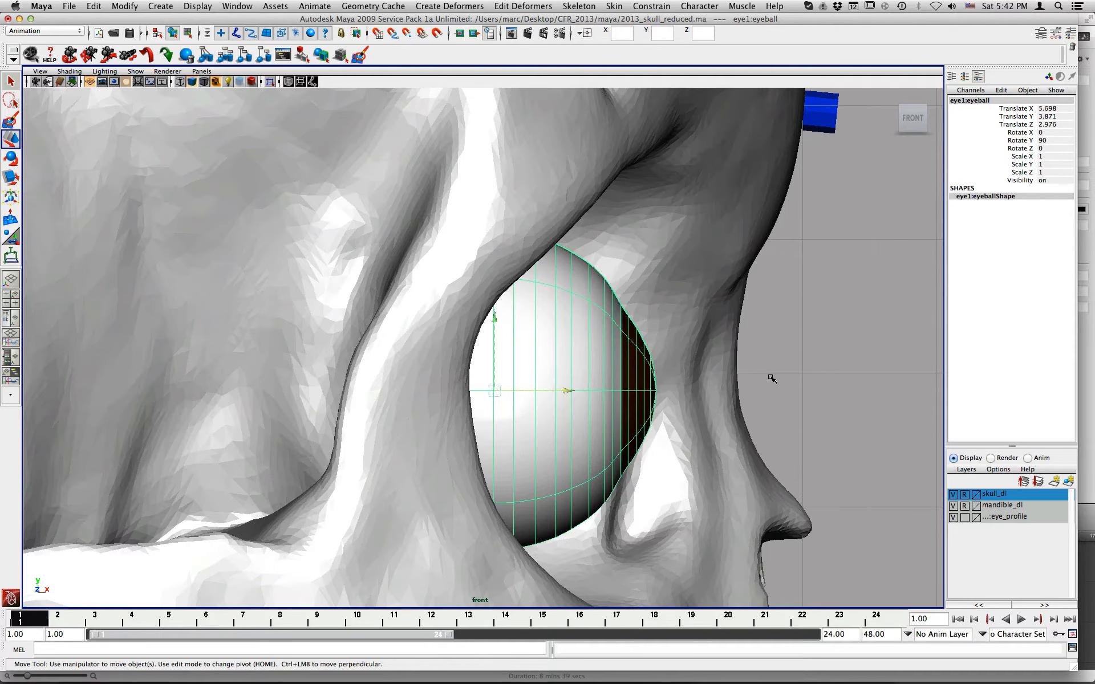
- Duplicate the first blue tissue depth marker, TDM_m2, in the row beside the skull
right_click_drag(773, 379, 618, 345, "alt")
key("space")
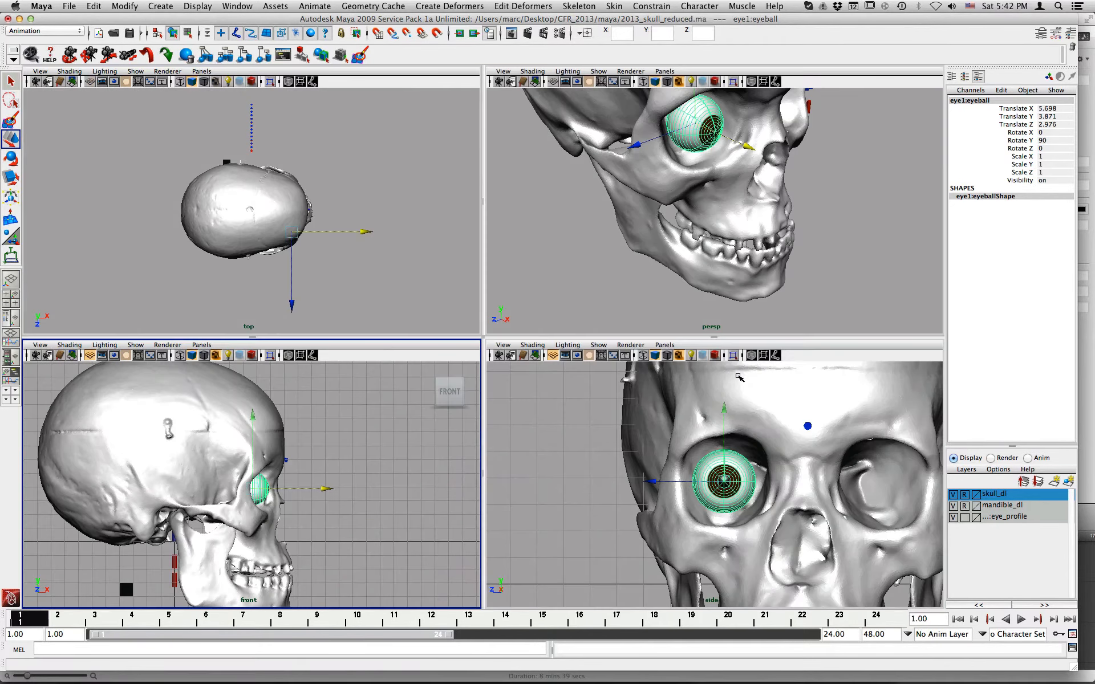
key("space")
right_click_drag(817, 393, 647, 368, "alt")
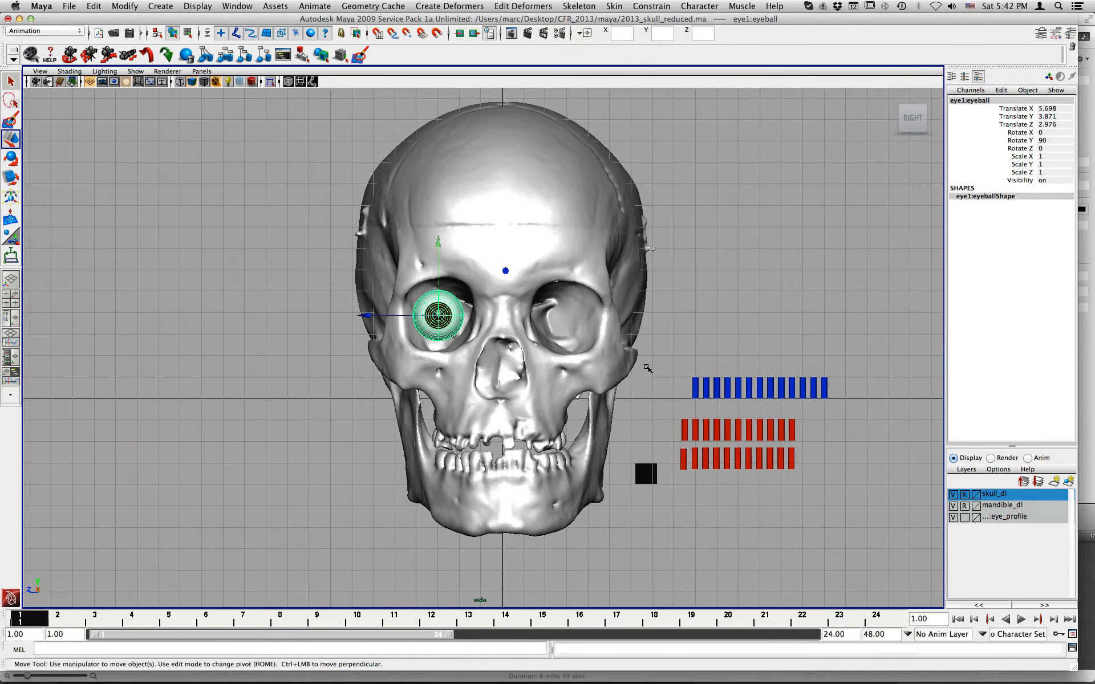
left_click(695, 392)
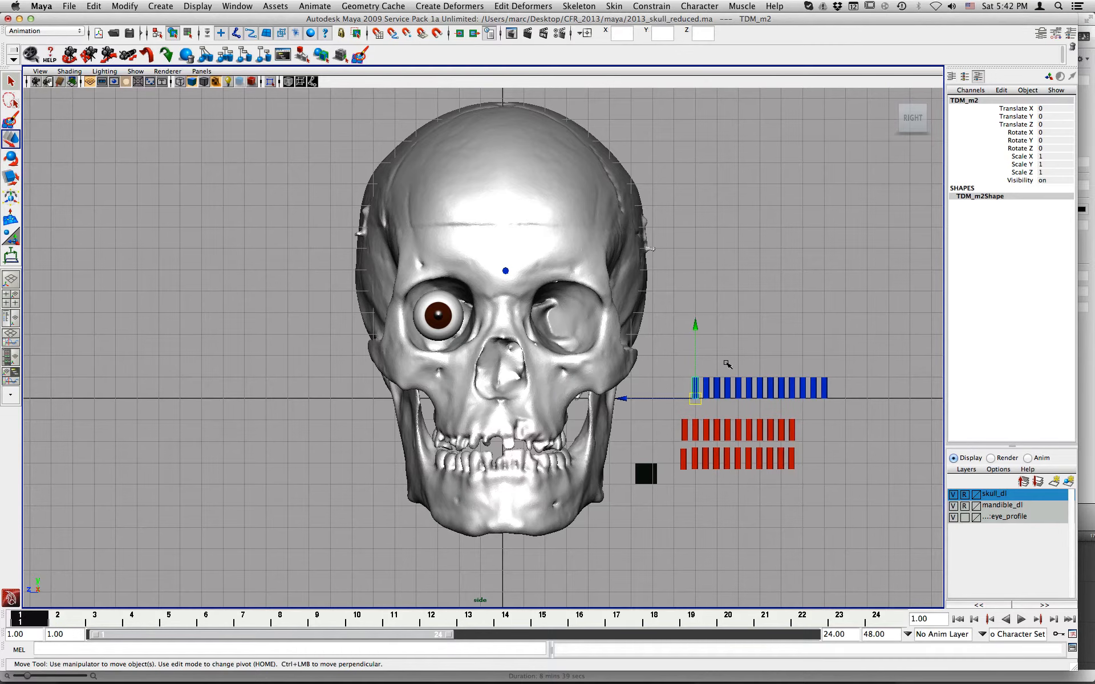
right_click_drag(674, 370, 816, 366, "alt")
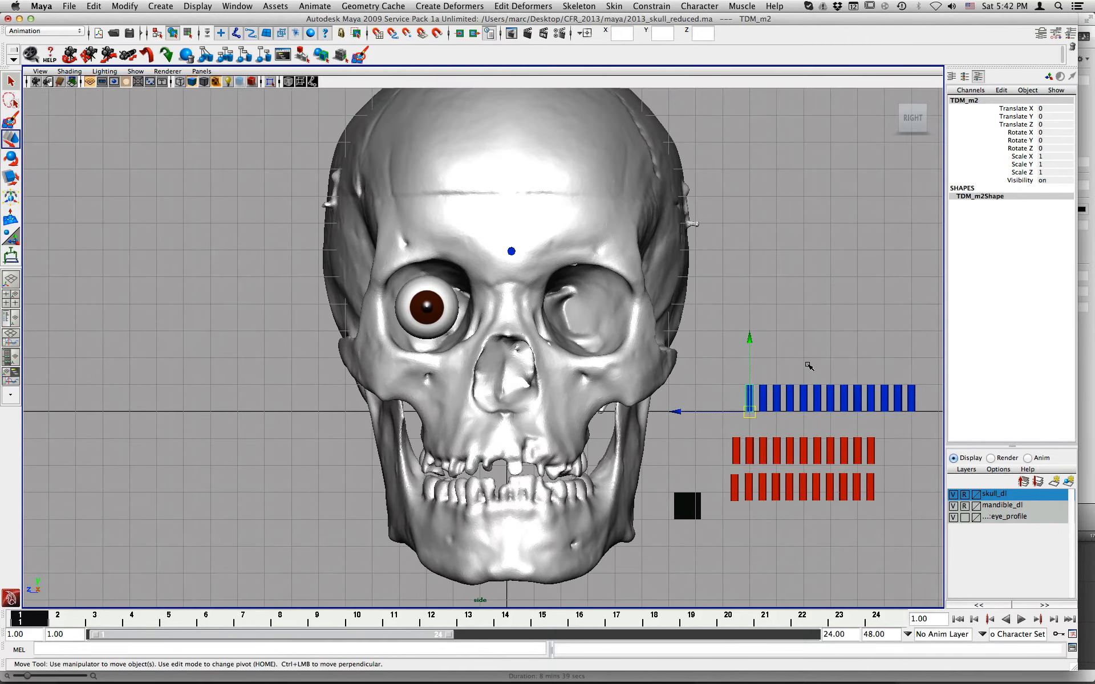
middle_click_drag(816, 367, 740, 352, "alt")
right_click_drag(741, 352, 780, 426, "alt")
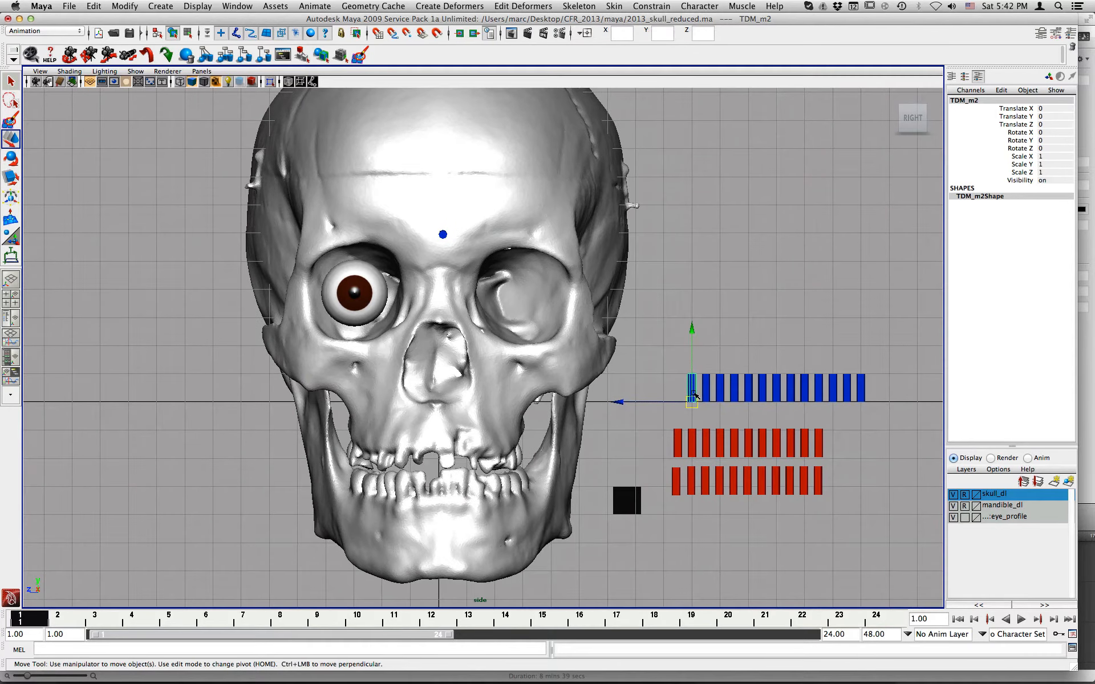
left_click(671, 358)
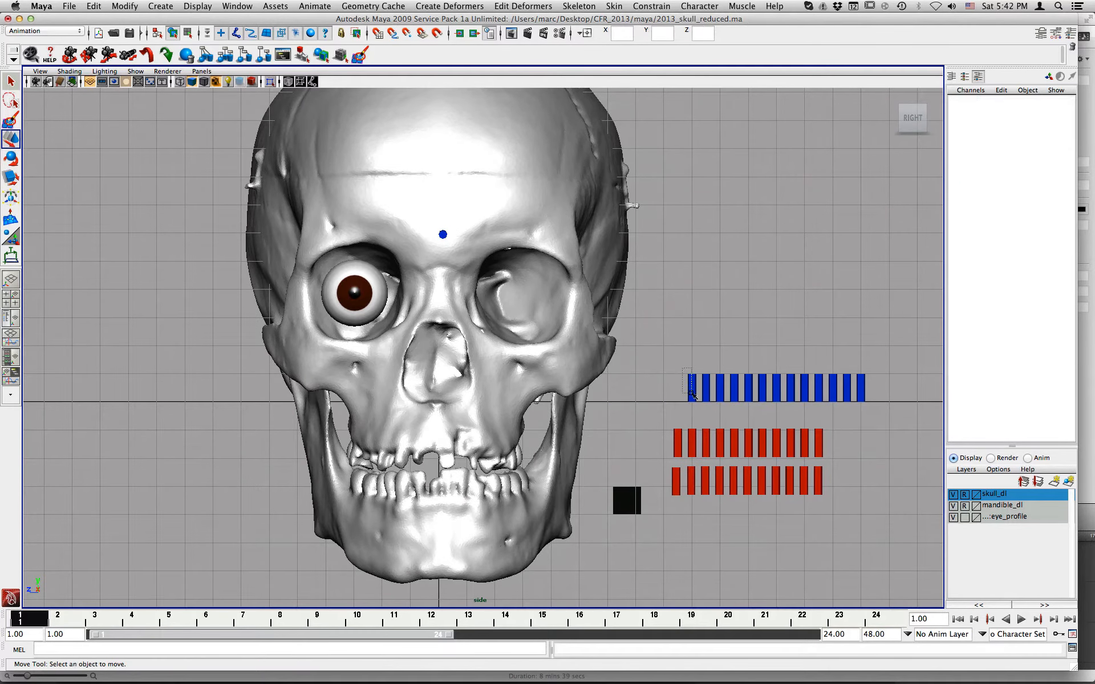
left_click(693, 389)
left_click(709, 380)
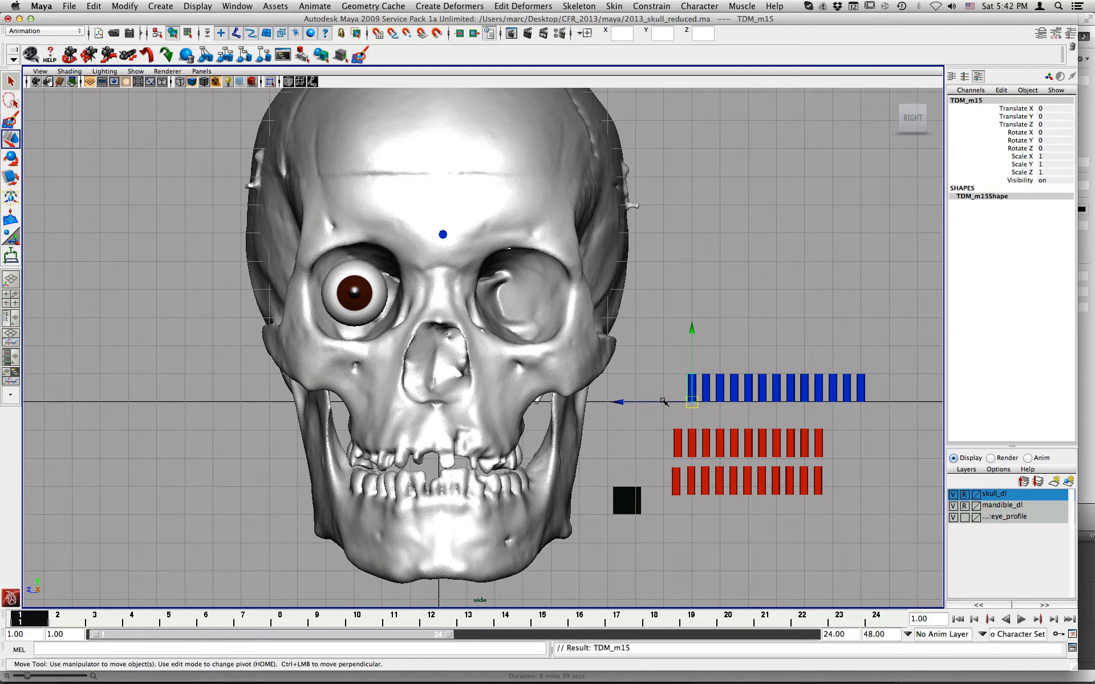
- Move the duplicated marker clear of the row, about 1.48 on Z, and rename it measure
left_click_drag(663, 403, 621, 403)
left_click(973, 102)
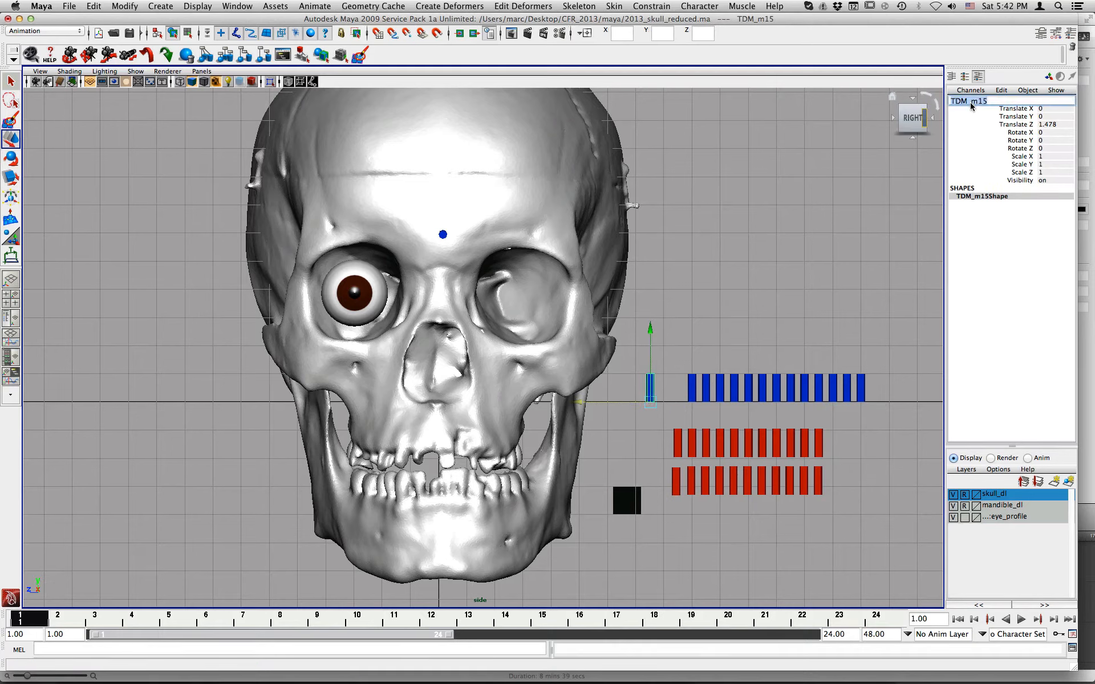
type("measure")
key("Return")
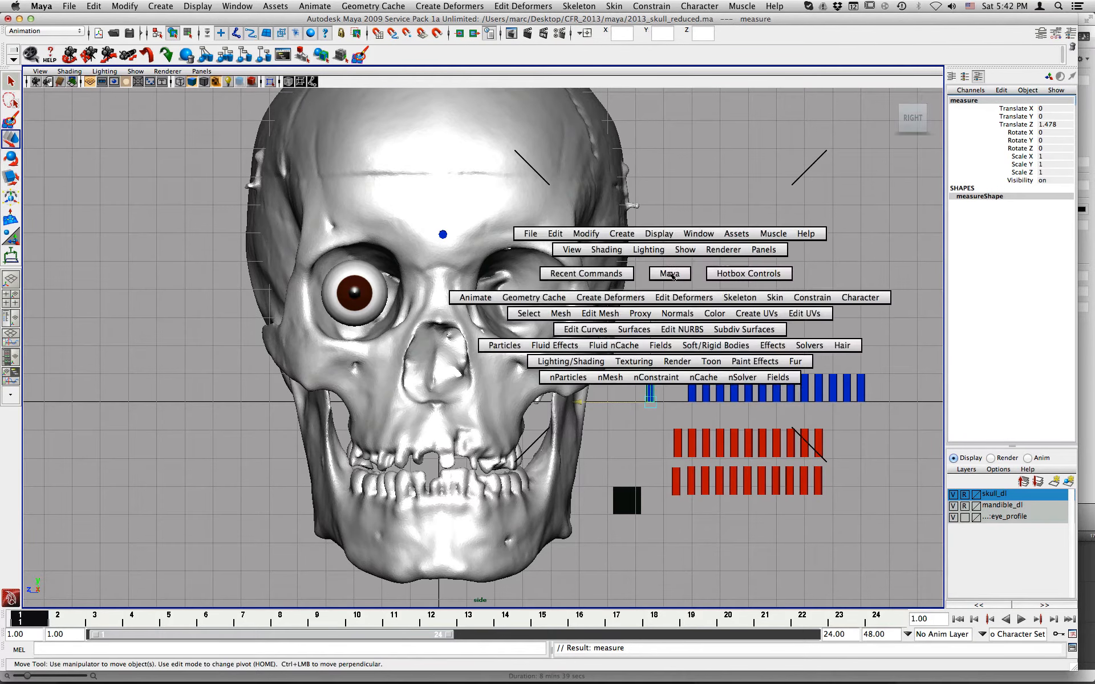
- Place the measure marker in front of the face just below the eyeball, at about X 8.98, Y 1.97 and Z 12.04
key("space")
left_click_drag(286, 544, 371, 548)
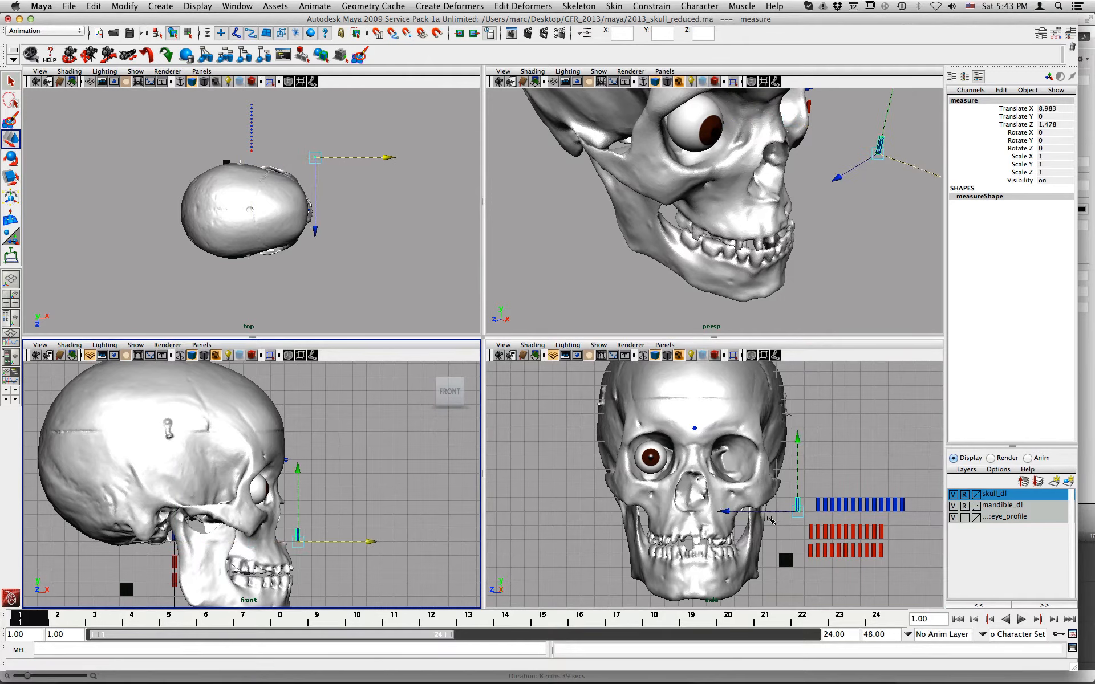
left_click_drag(727, 511, 586, 510)
key("space")
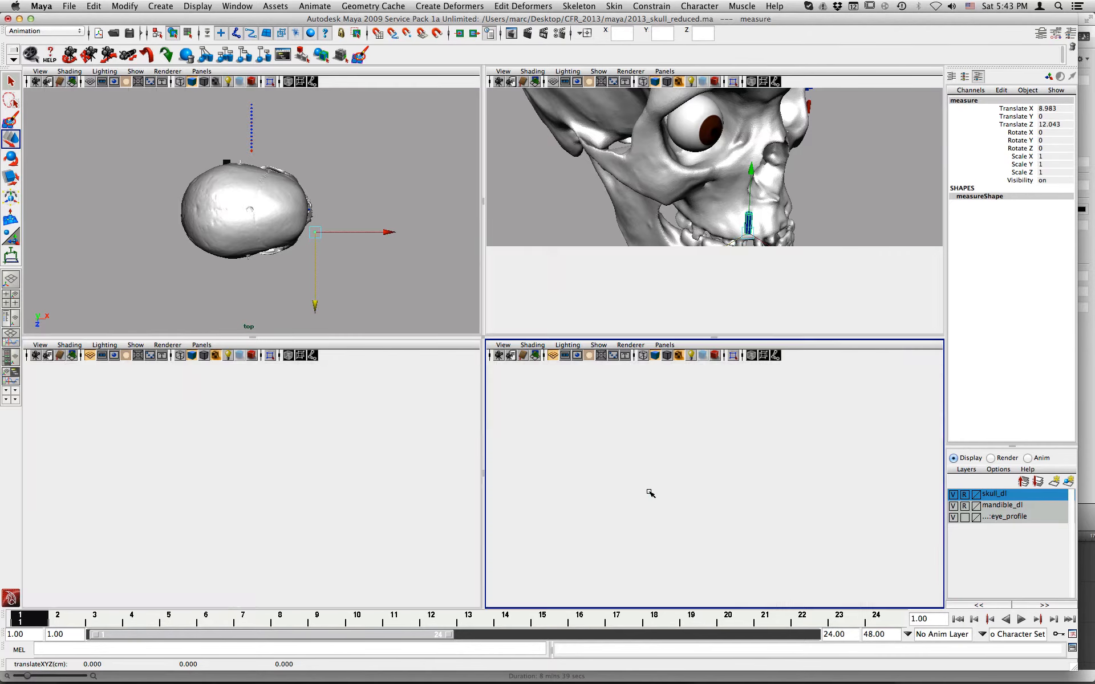
middle_click_drag(354, 421, 442, 476, "alt")
right_click_drag(443, 476, 664, 471, "alt")
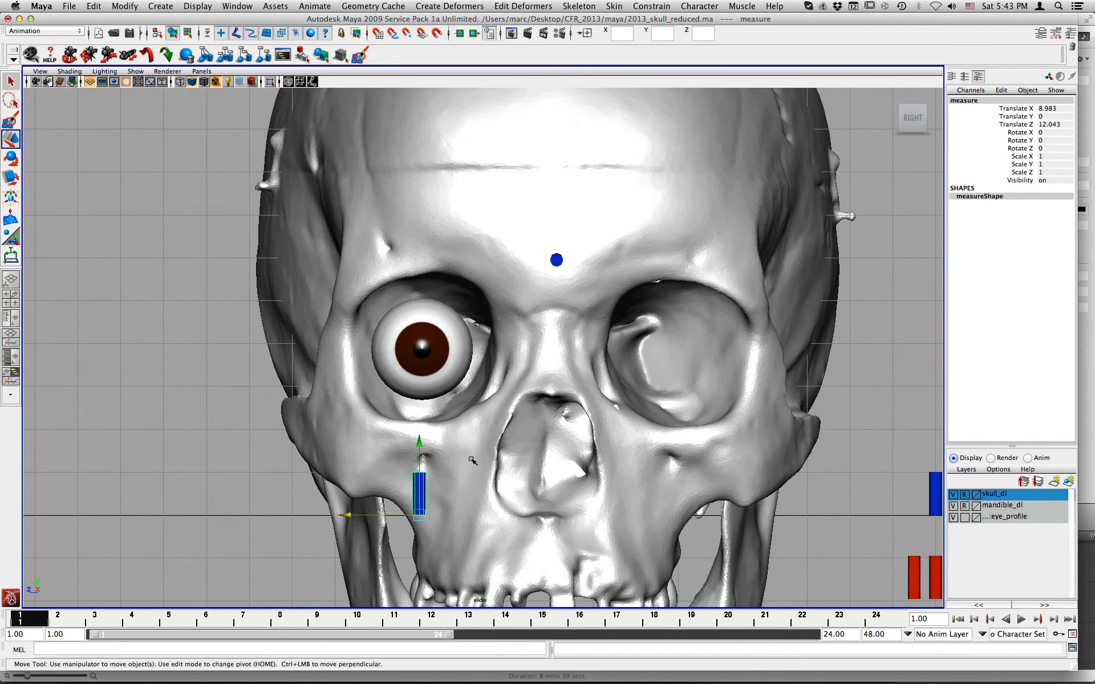
left_click_drag(419, 442, 419, 359)
- In the front view, slide the measure marker back to about 6.74 on X, lining up its front edge with the cornea
key("space")
key("space")
right_click_drag(279, 476, 874, 555, "alt")
middle_click_drag(775, 460, 721, 342, "alt")
left_click_drag(870, 474, 644, 469)
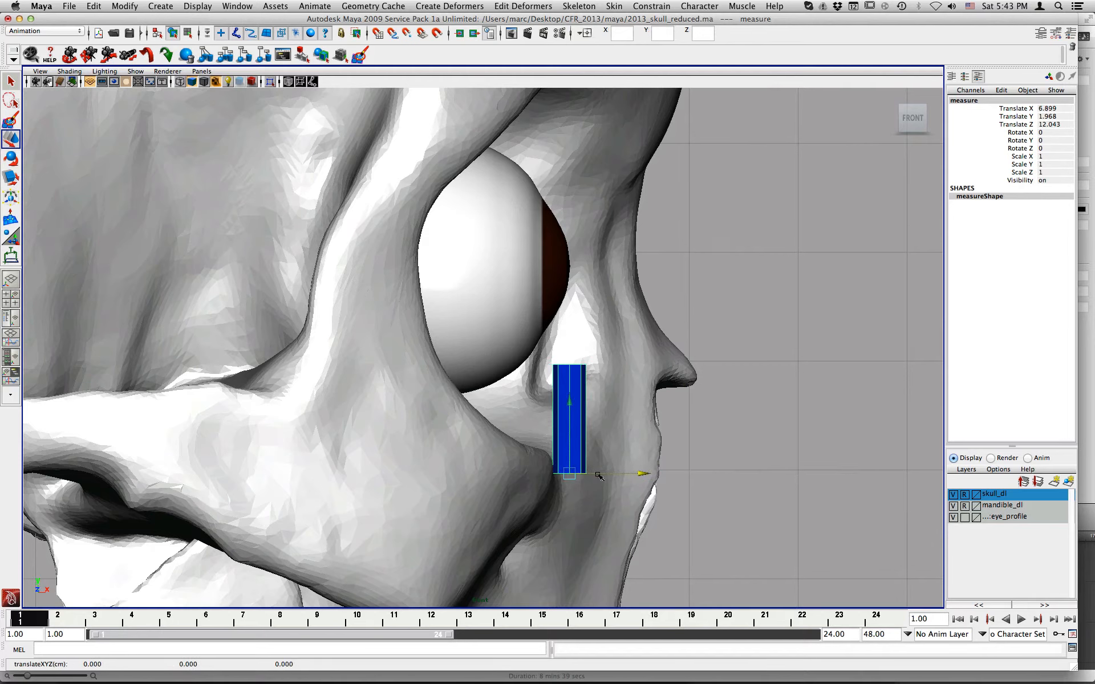
left_click_drag(603, 473, 572, 474)
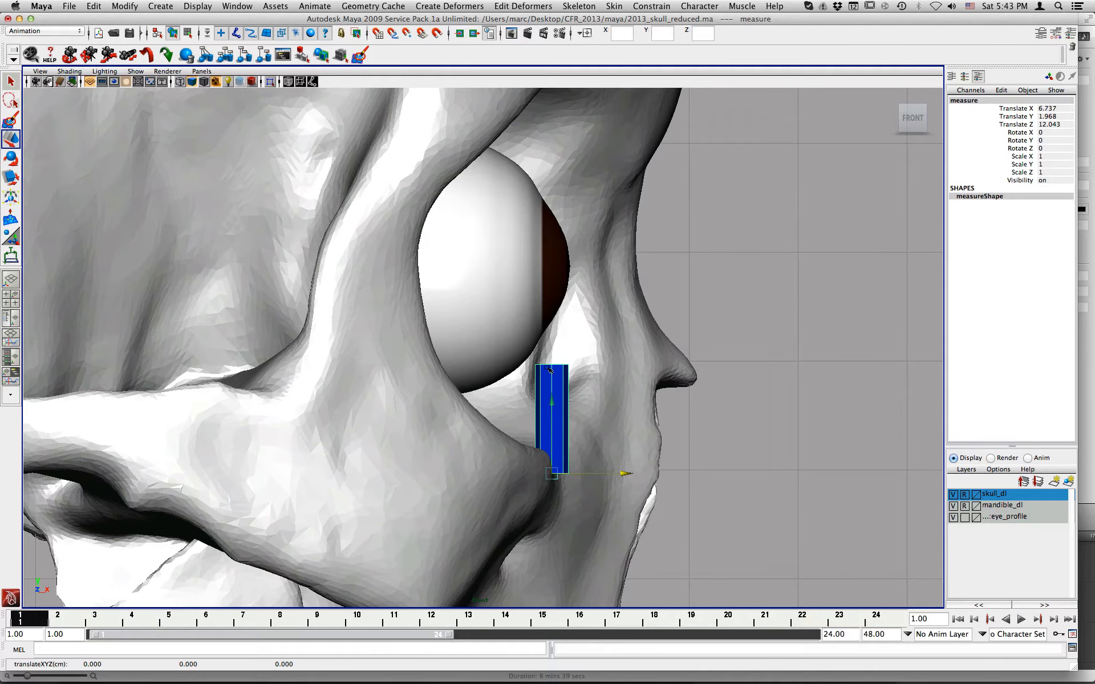
key("space")
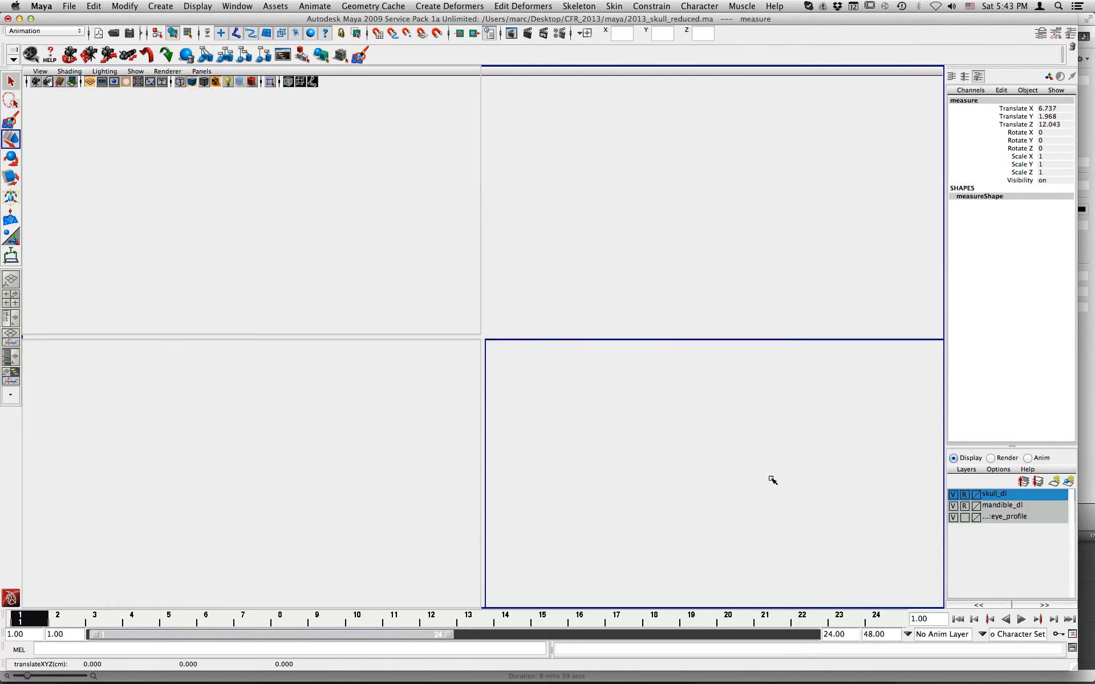
- In the side view, slide the measure marker sideways to about 12.26 on Z, under the eyeball
key("space")
right_click_drag(748, 493, 781, 490, "alt")
middle_click_drag(781, 491, 876, 456, "alt")
left_click_drag(466, 434, 453, 435)
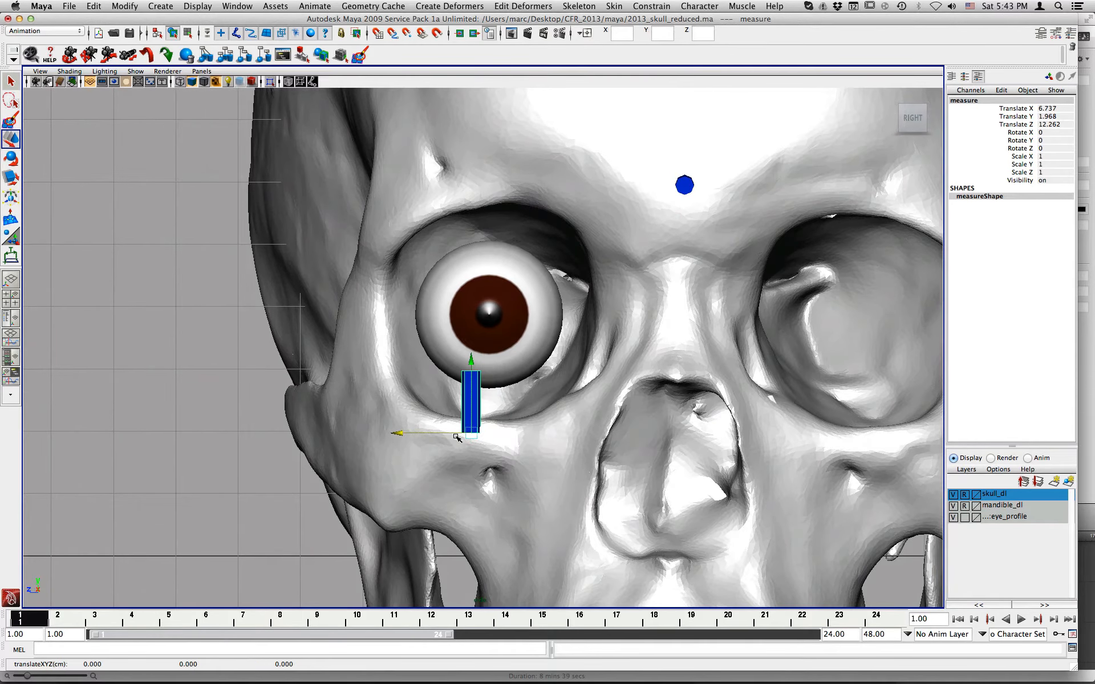
- Stretch the measure marker along its length to about 4.17 on Scale Y so it spans the height of the orbit
key("space")
key("space")
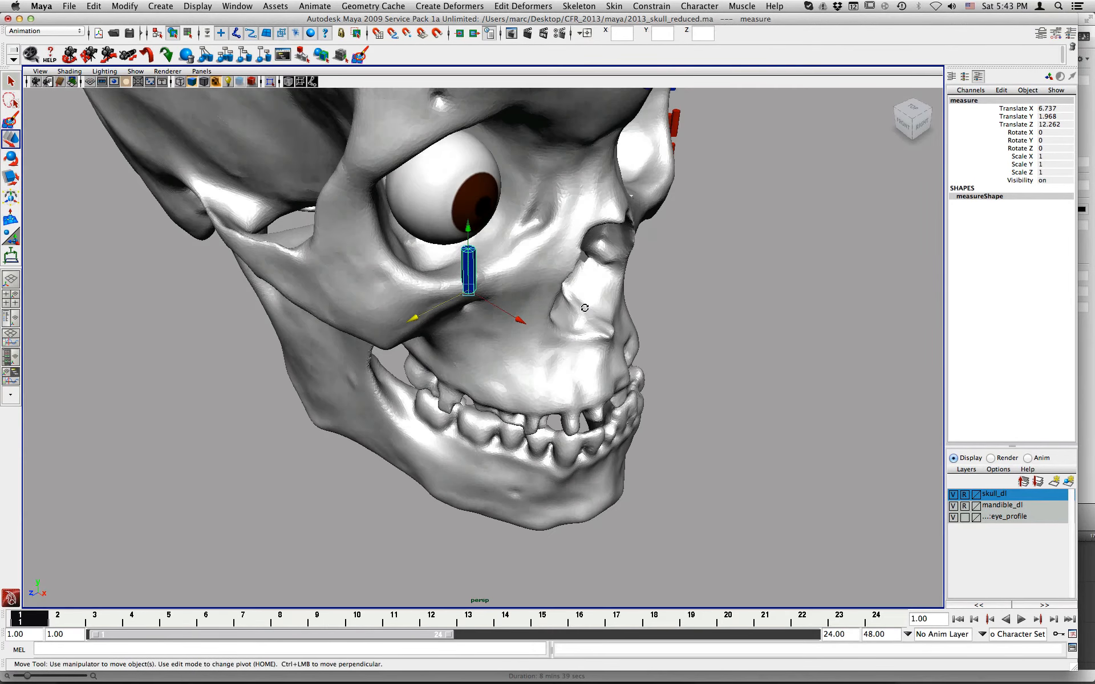
left_click_drag(584, 294, 542, 338, "alt")
left_click_drag(443, 388, 410, 361, "alt")
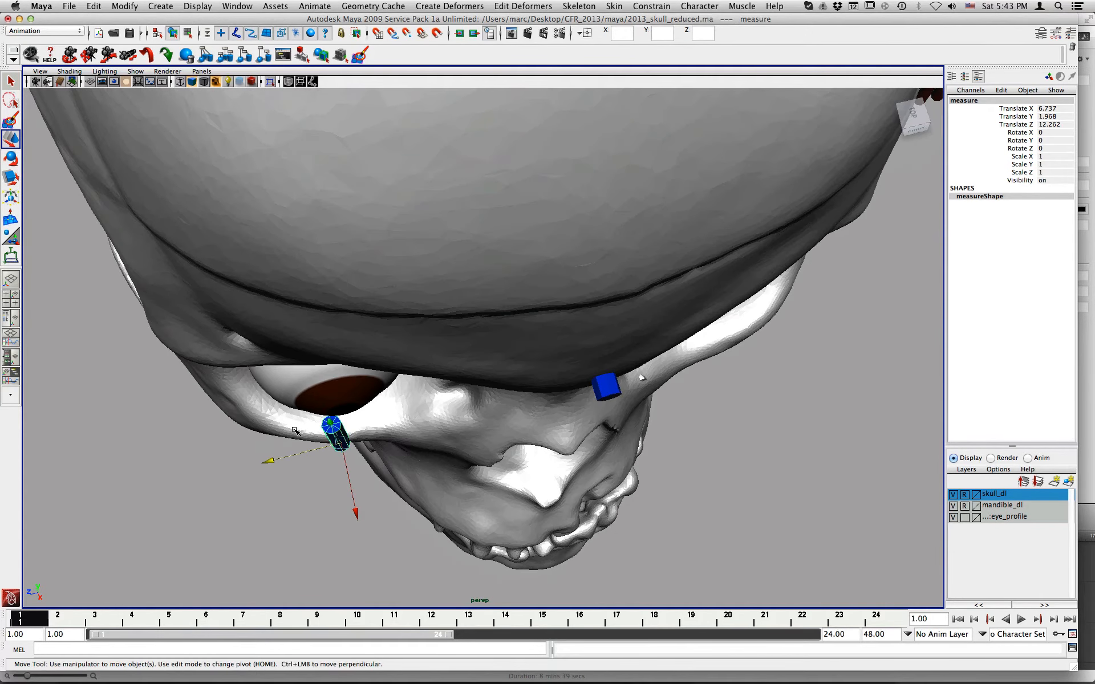
left_click_drag(351, 436, 465, 452, "alt")
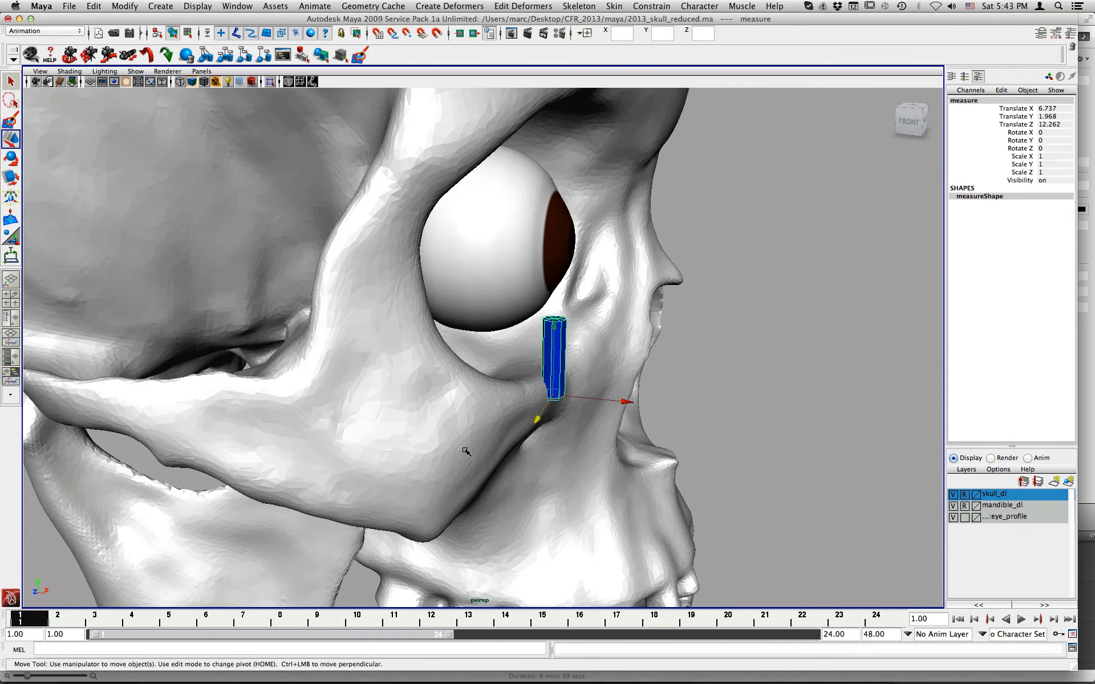
key("r")
left_click_drag(554, 297, 557, 137)
middle_click_drag(575, 187, 561, 333, "alt")
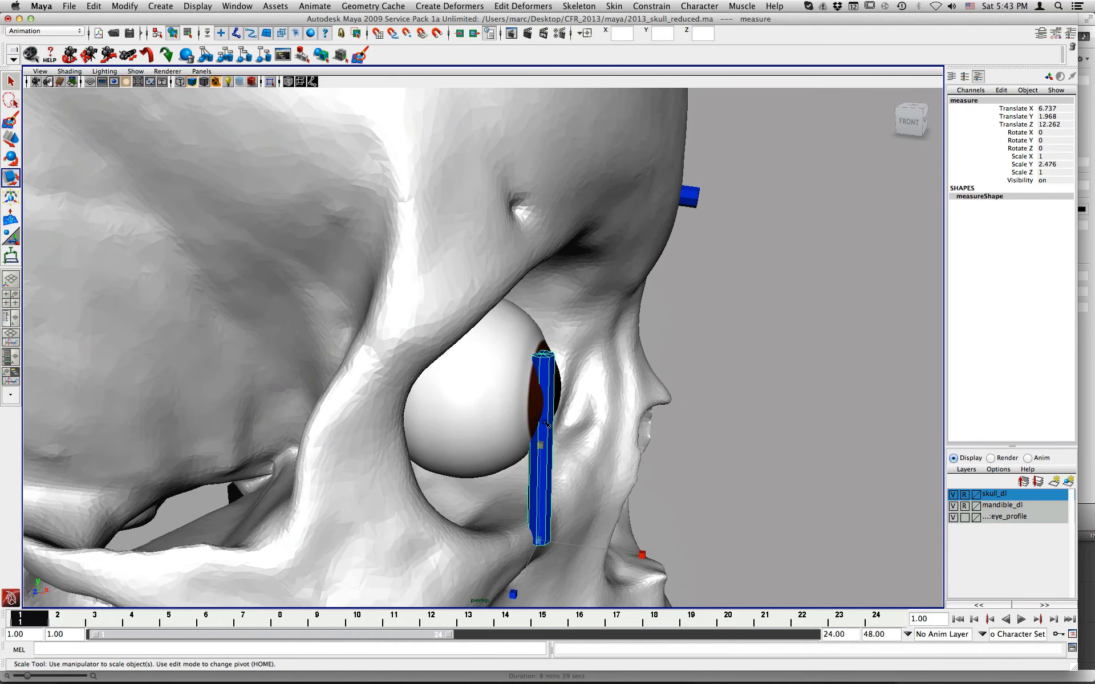
middle_click_drag(540, 443, 549, 368)
left_click_drag(547, 367, 433, 342)
left_click_drag(442, 261, 617, 193, "alt")
left_click_drag(610, 251, 648, 224, "alt")
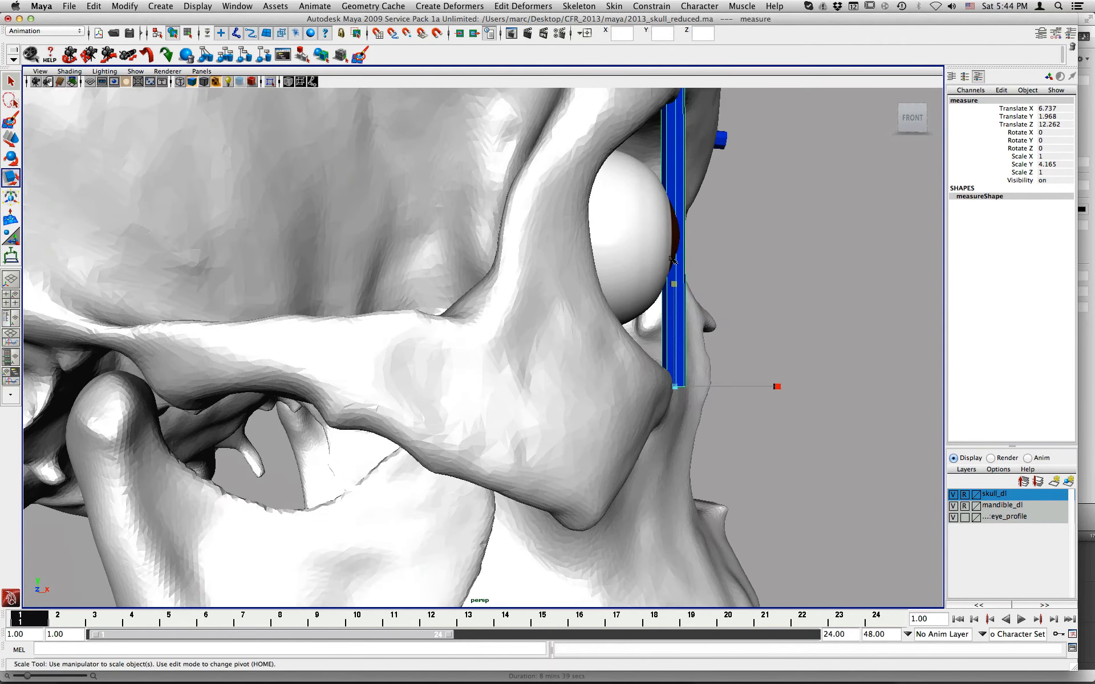
- In the front view, tilt the measure marker to about -1.19 on Rotate Z
key("space")
key("space")
key("space")
key("space")
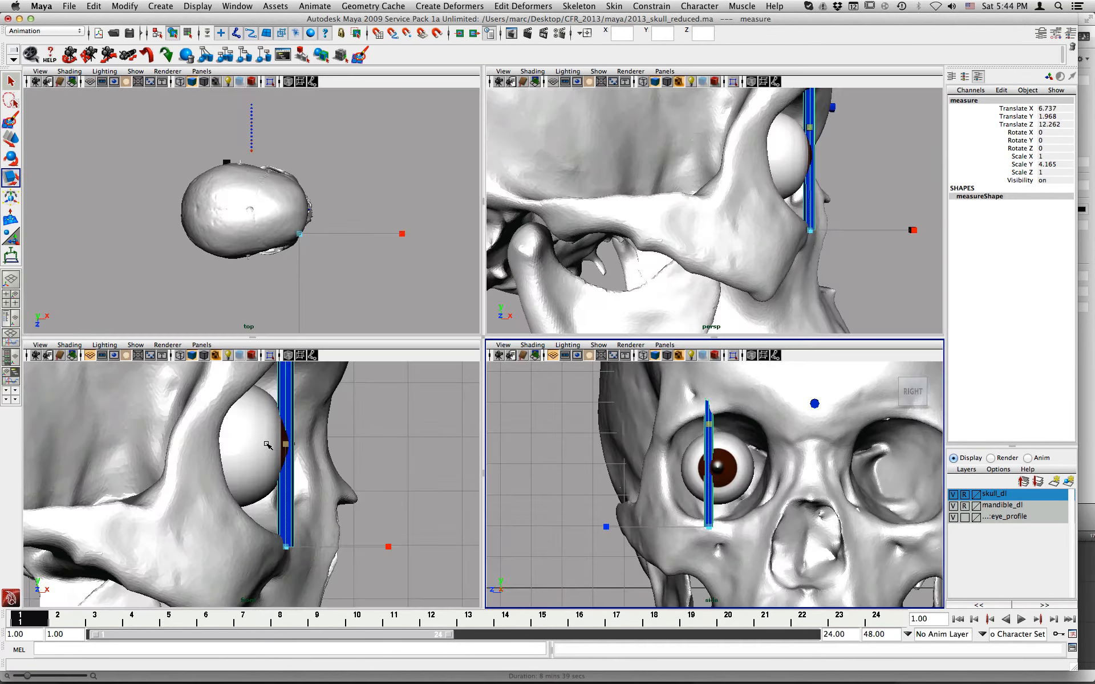
key("space")
middle_click_drag(468, 462, 471, 580, "alt")
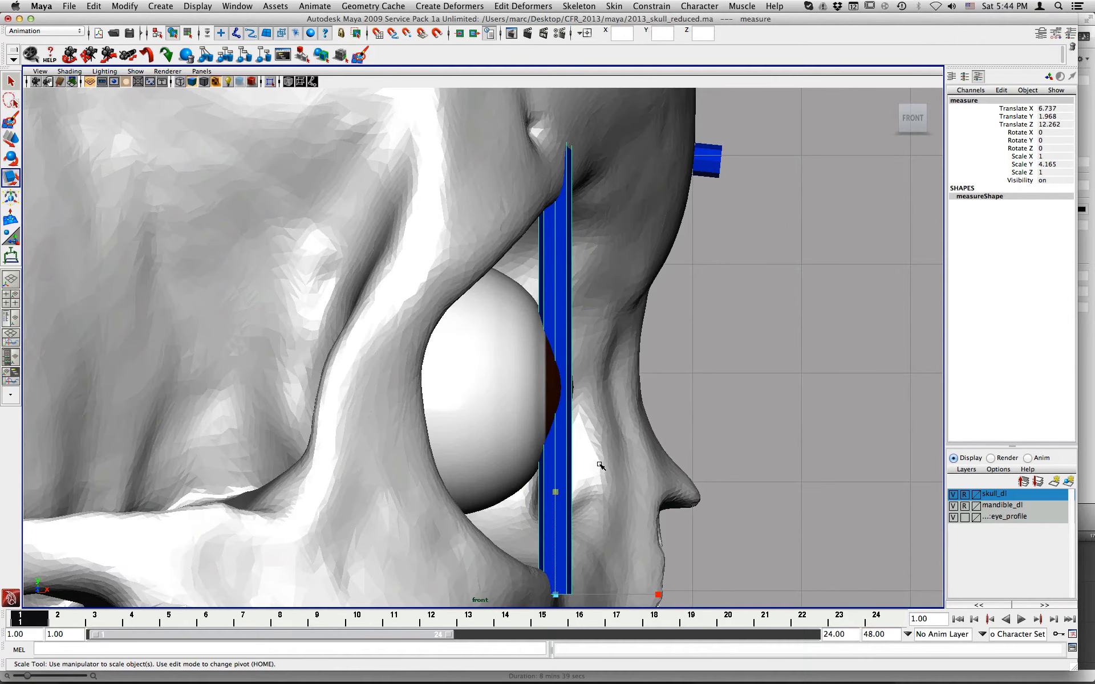
key("e")
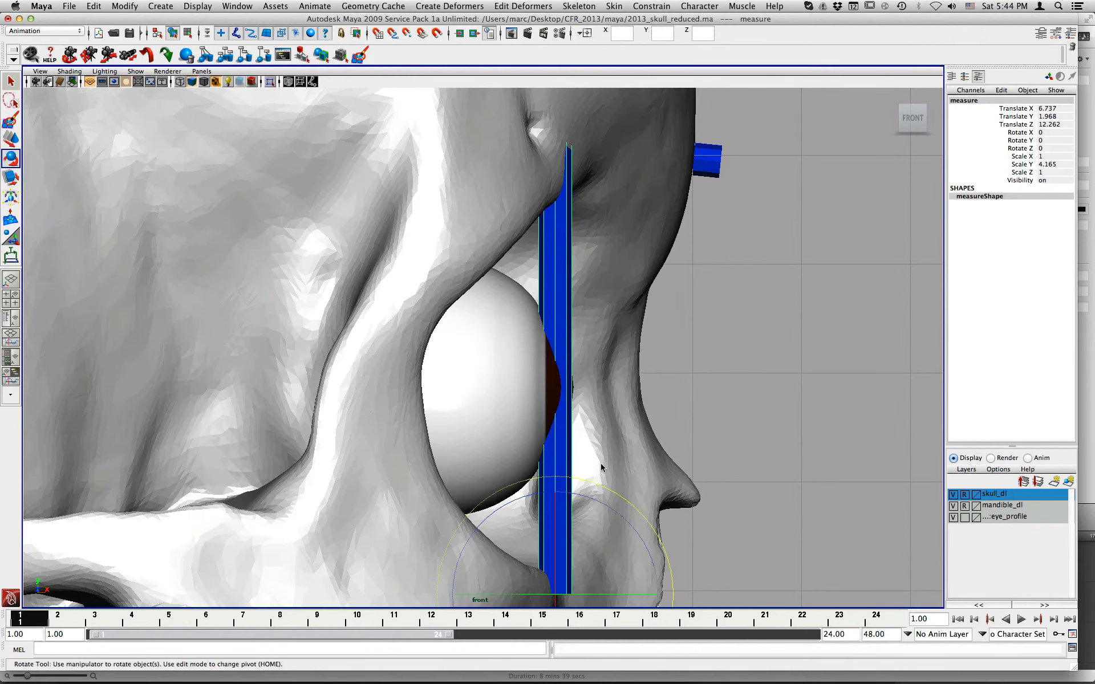
middle_click_drag(660, 504, 630, 469, "alt")
left_click_drag(622, 470, 631, 442)
middle_click_drag(634, 399, 621, 468, "alt")
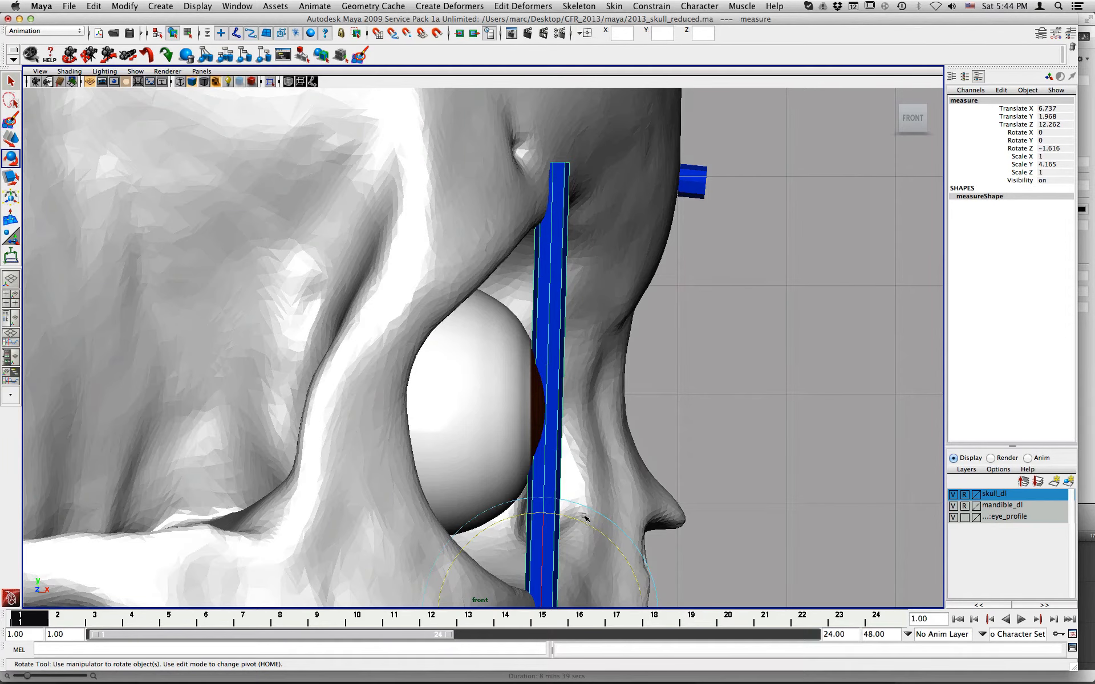
left_click_drag(586, 518, 588, 520)
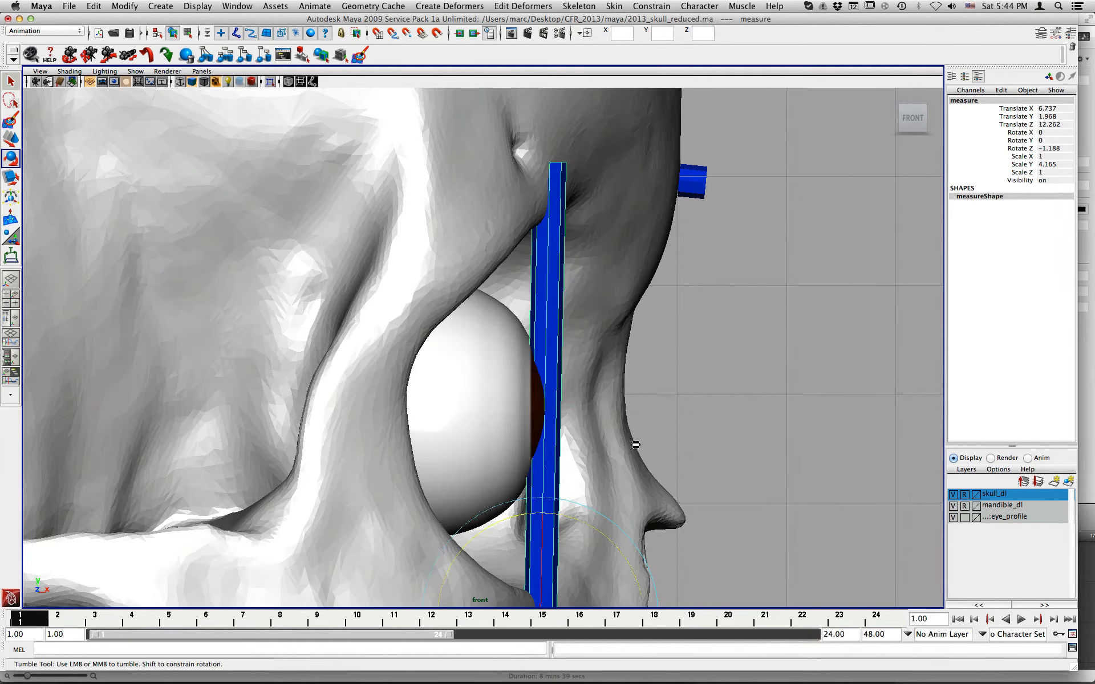
- Tilt the measure marker to about 3.59 on Rotate X and bring it near upright in the front view, about 0.16 on Rotate Z
key("space")
key("space")
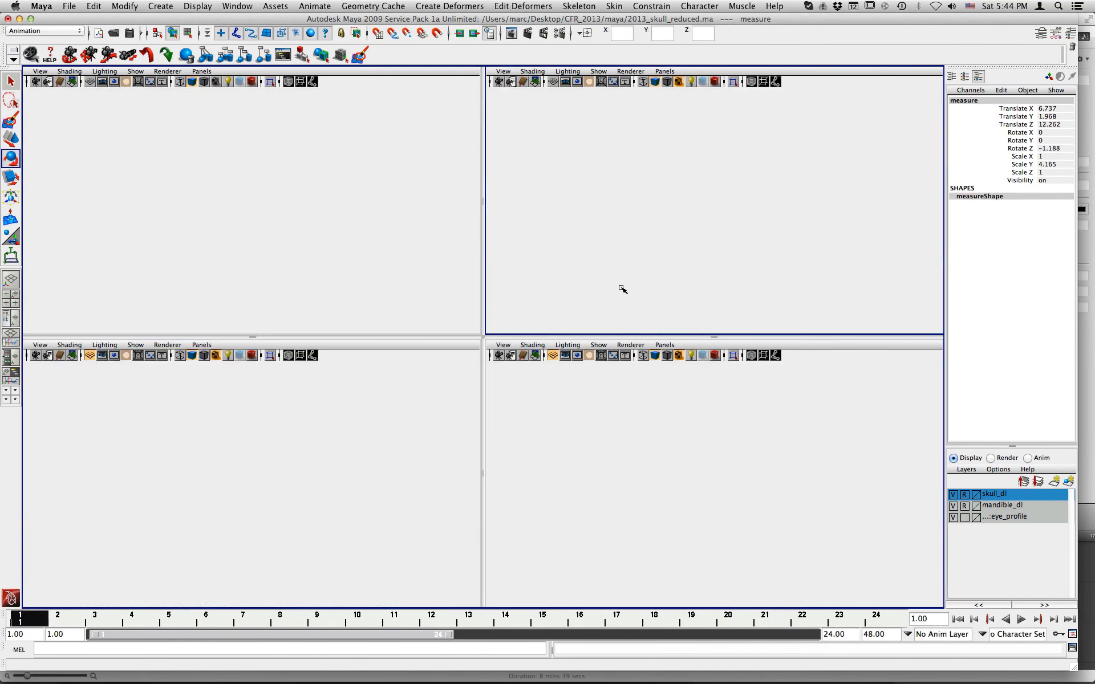
left_click_drag(570, 305, 592, 324, "alt")
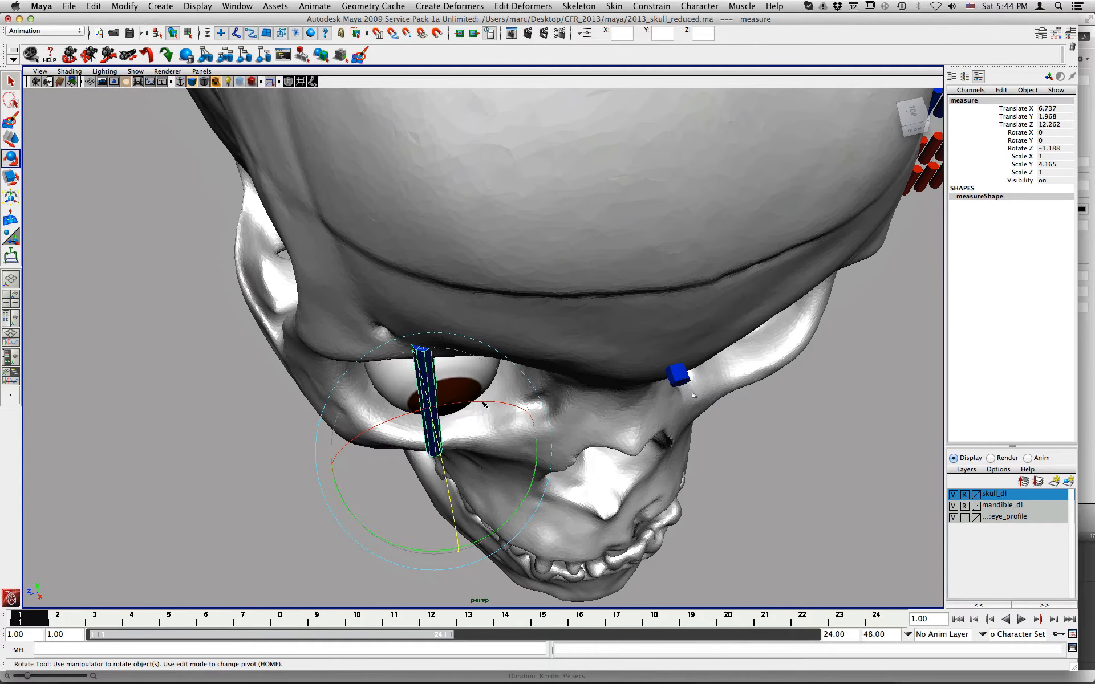
left_click_drag(483, 402, 636, 350)
key("space")
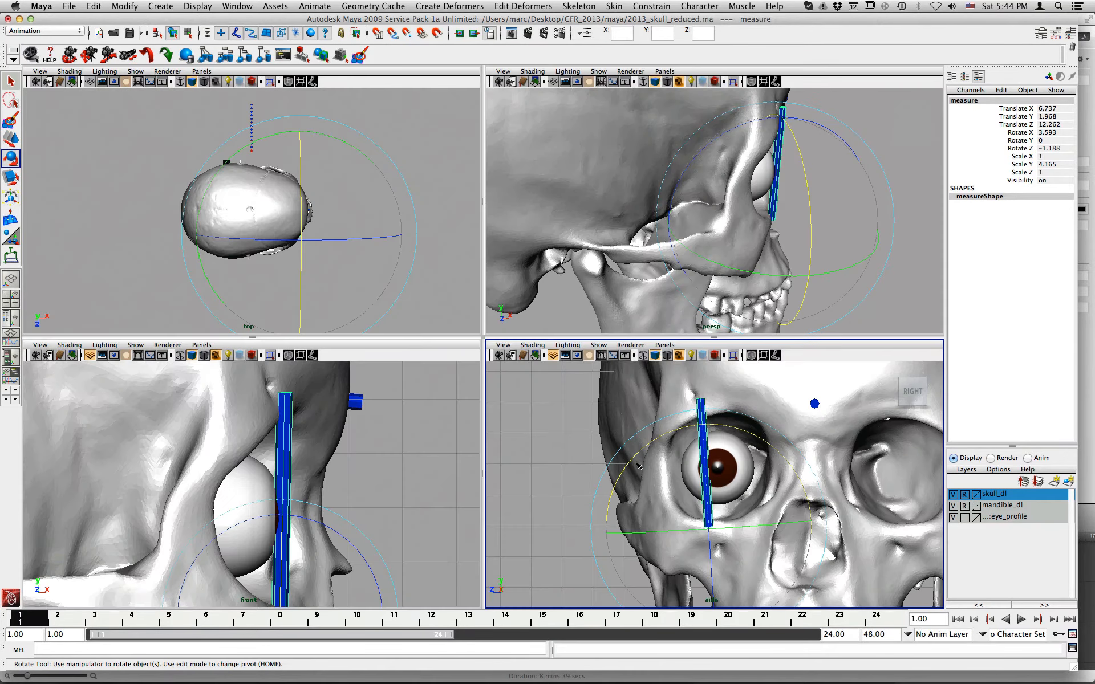
key("space")
middle_click_drag(467, 439, 465, 397, "alt")
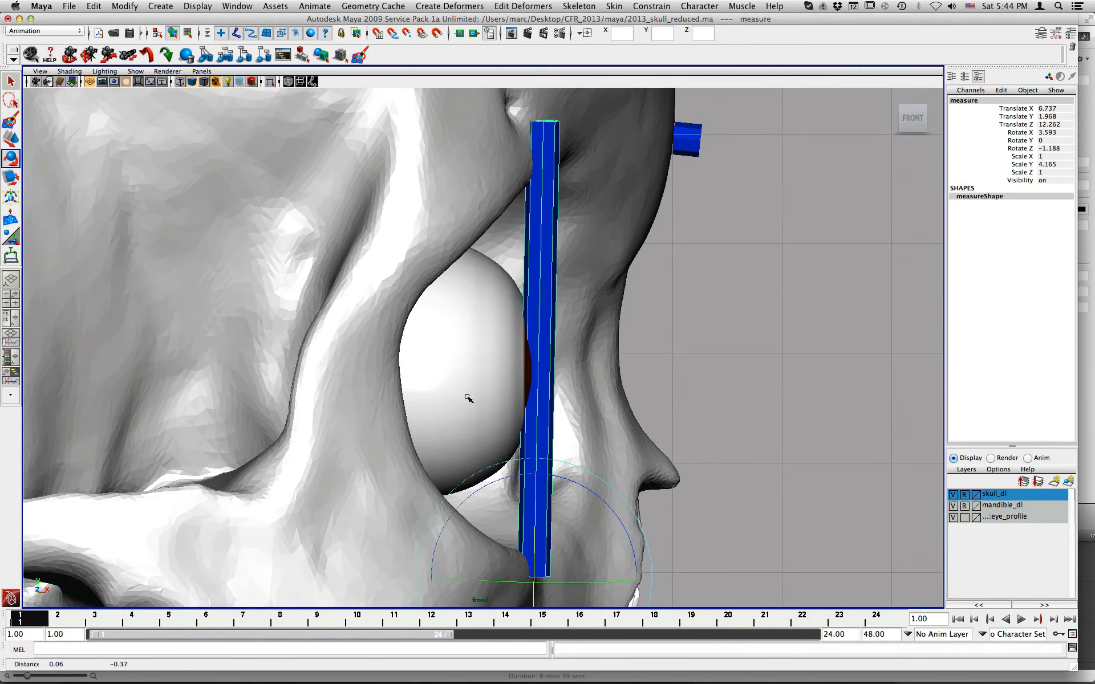
left_click_drag(608, 508, 608, 502)
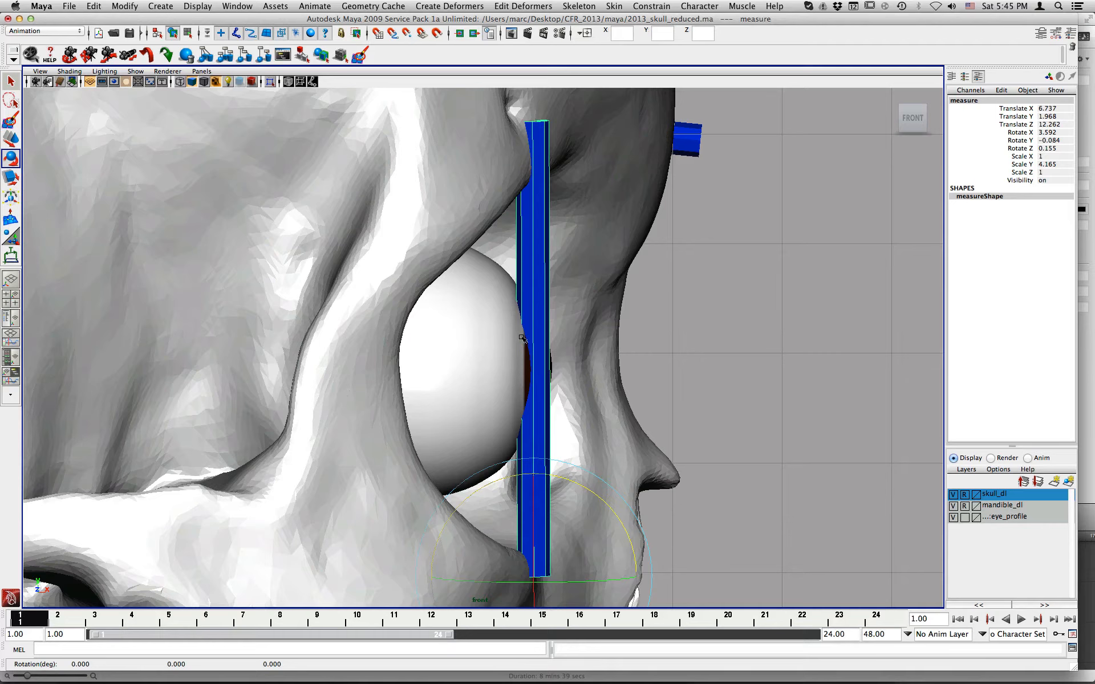
- Select the eyeball and nudge it along the X axis to about 5.68
left_click(516, 359)
key("w")
left_click_drag(496, 369, 499, 371)
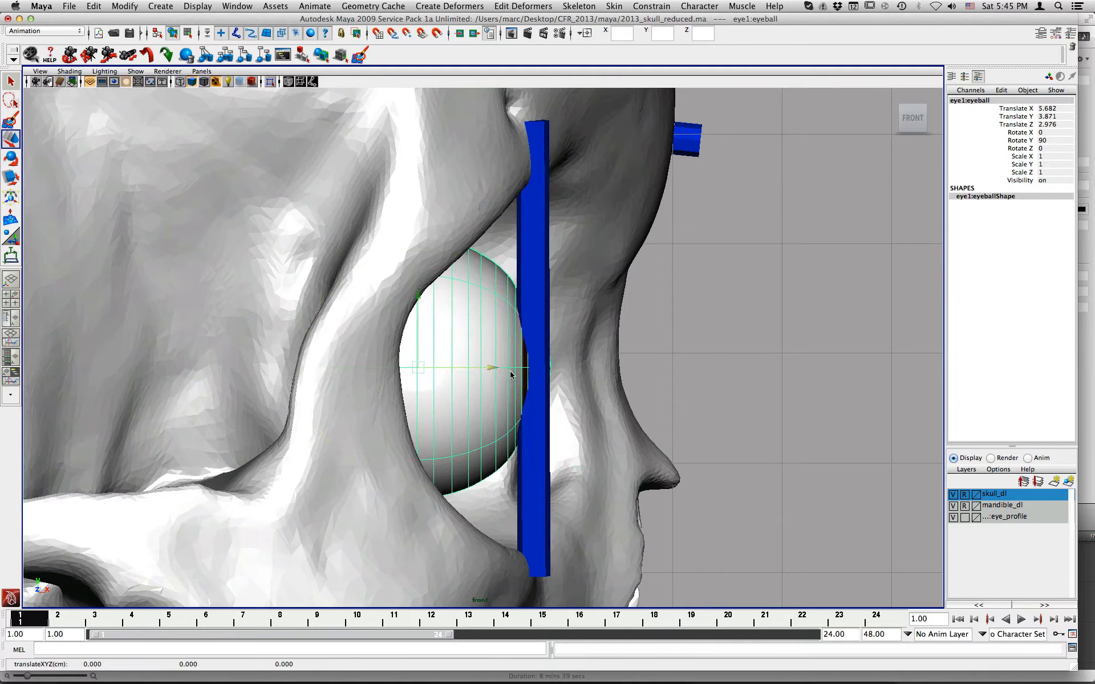
- Try moving the measure marker forward, clear of the eye, to about 8.55 on X, and undo the move
left_click(538, 417)
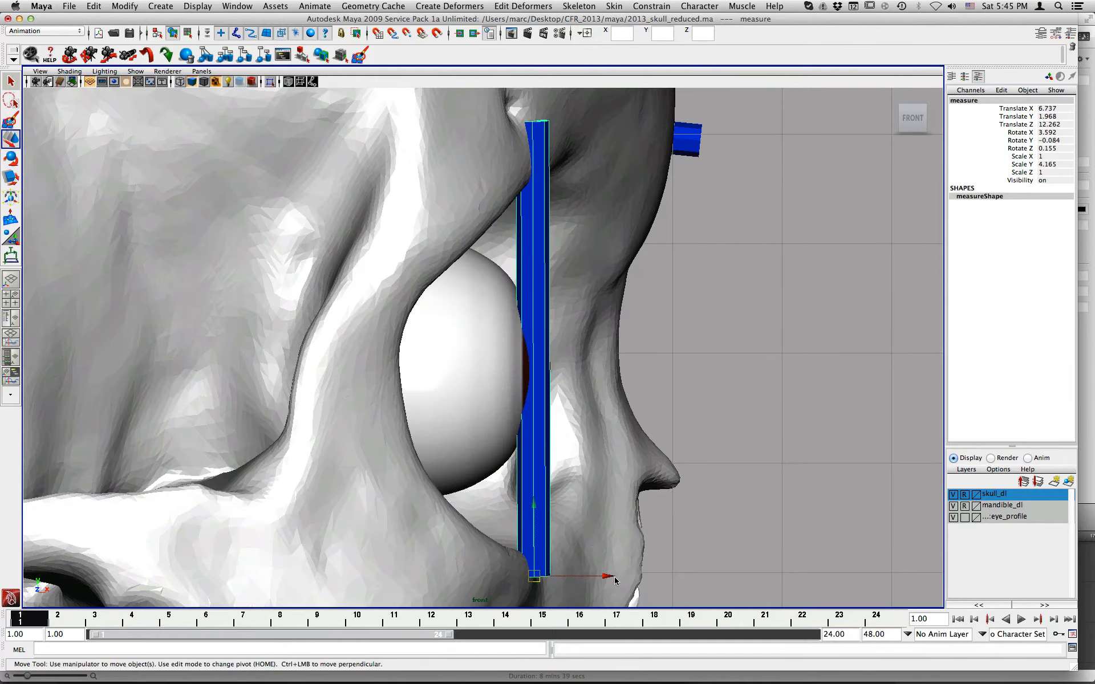
left_click_drag(614, 579, 812, 579)
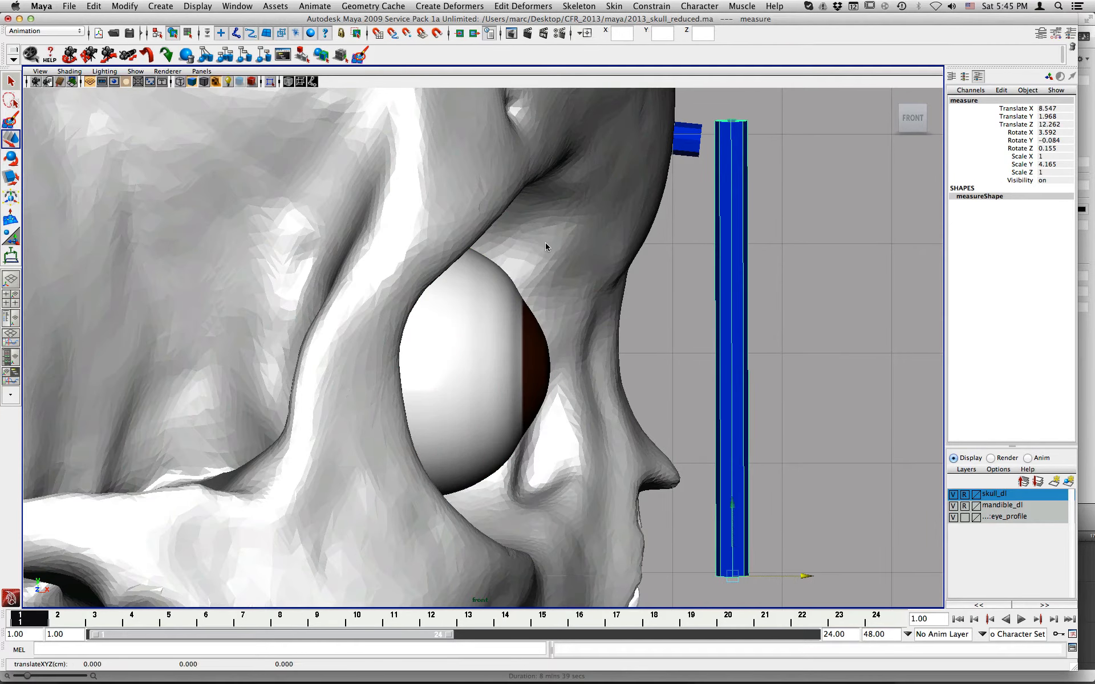
key("ctrl+z")
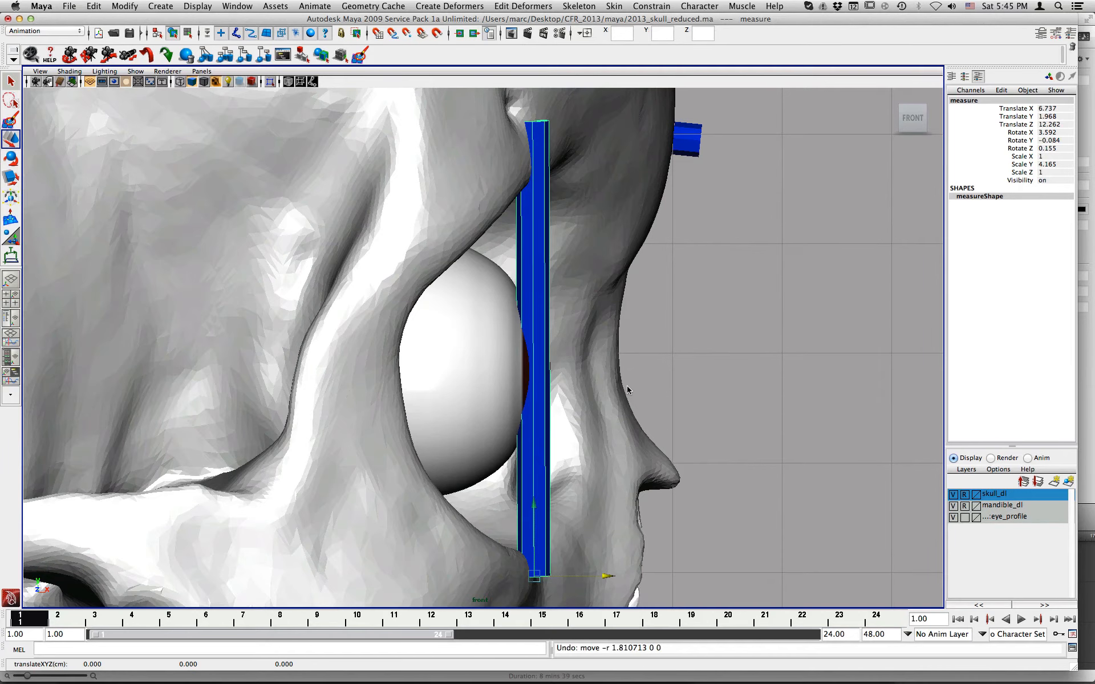
- Check the marker against the eye in wireframe, raise the marker's display smoothness to 3, and return to shaded display
key("4")
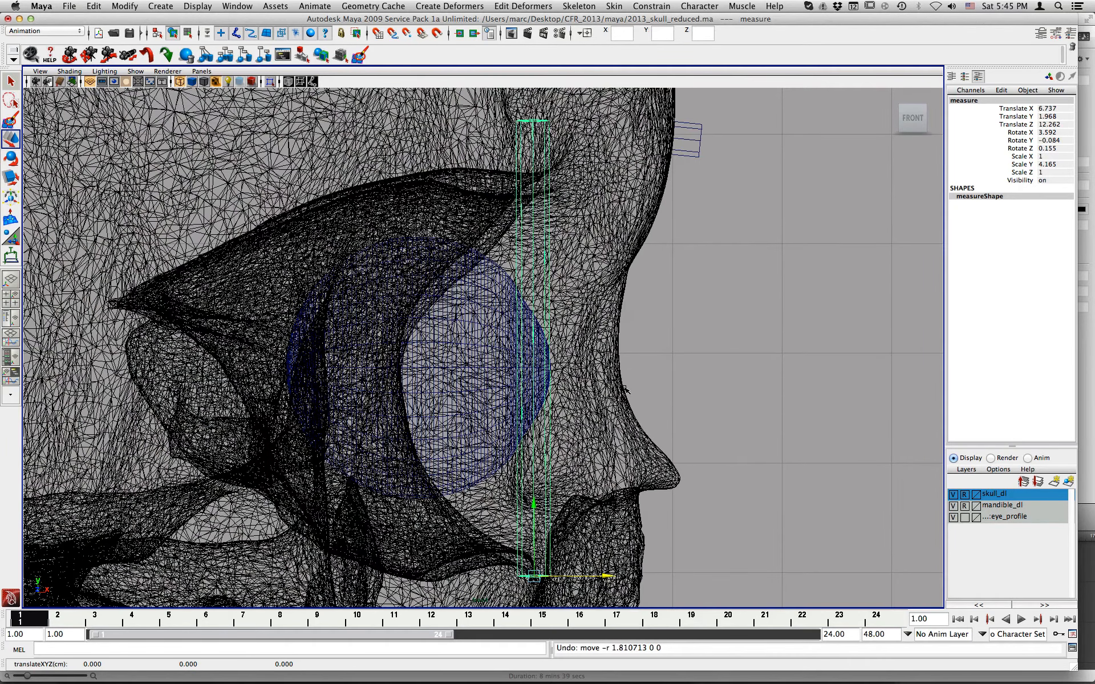
key("2")
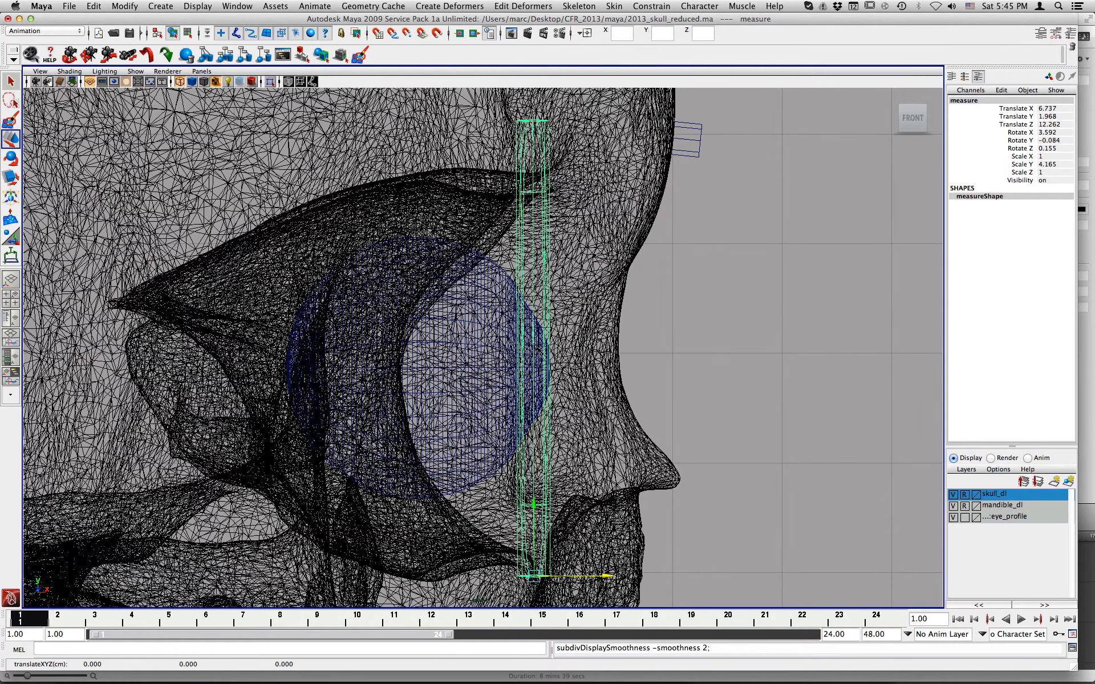
key("3")
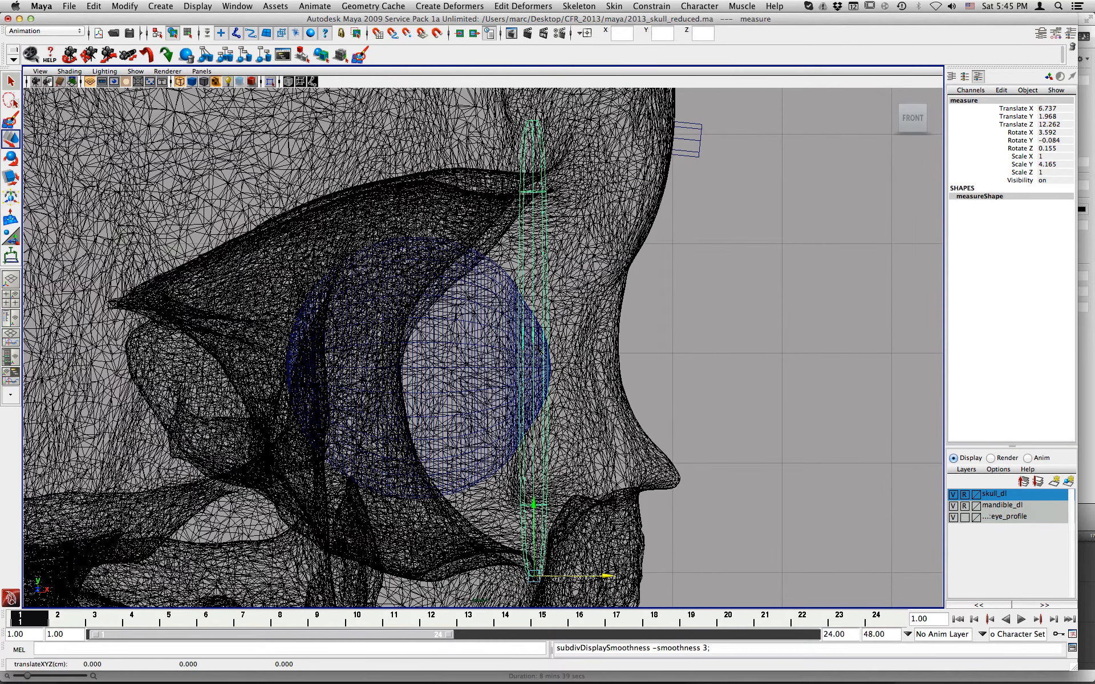
key("5")
key("6")
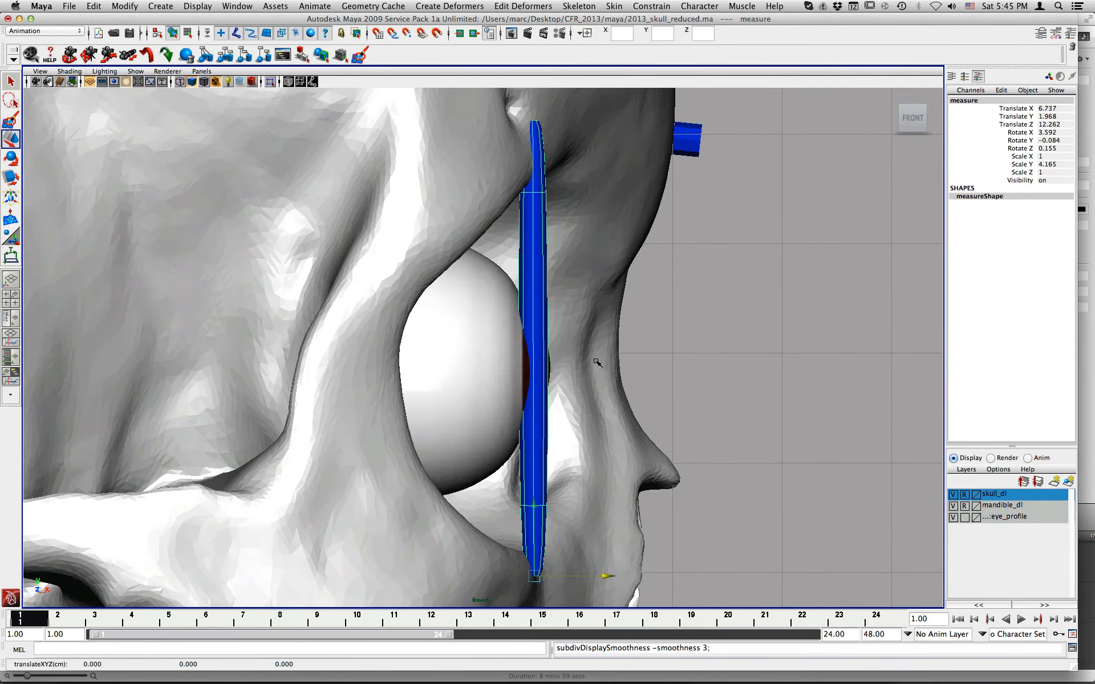
- View the eye from the front in perspective and set the measure marker's display smoothness to 2
scroll(756, 426, "down", 5)
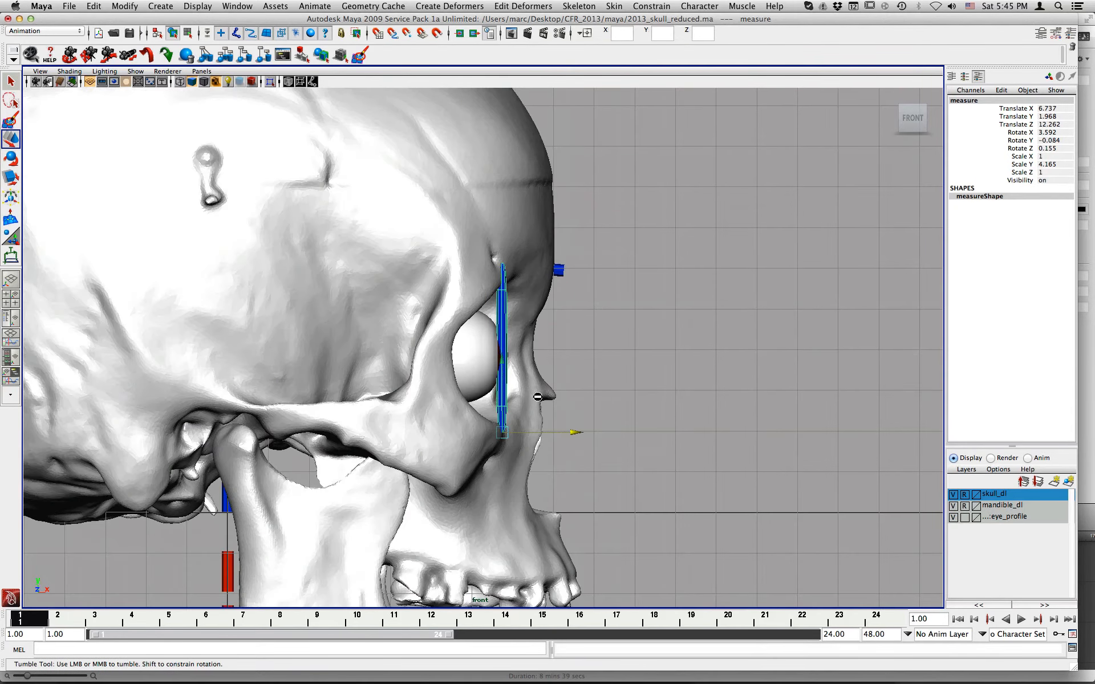
key("space")
key("space")
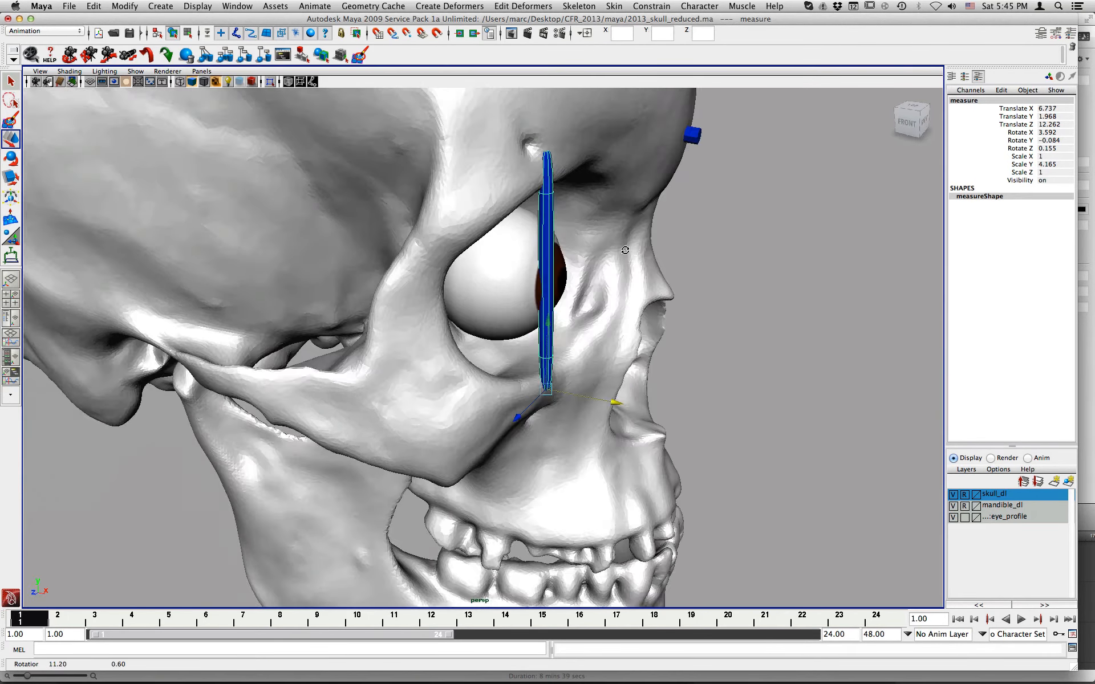
left_click_drag(711, 251, 596, 248, "alt")
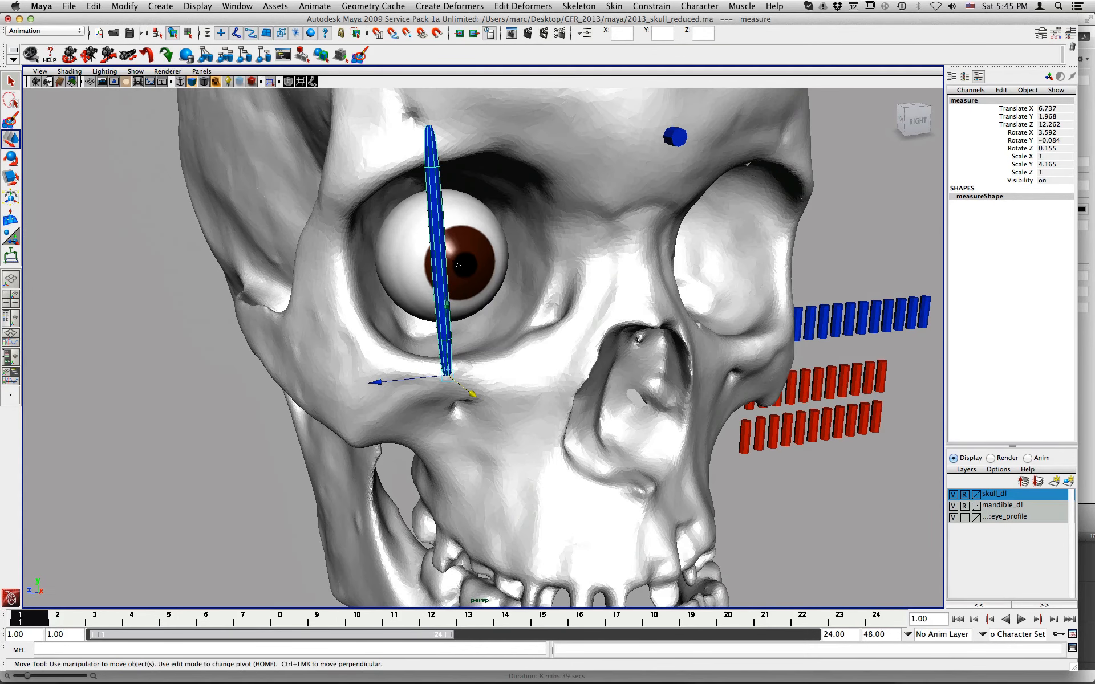
left_click_drag(462, 263, 445, 264, "alt")
key("2")
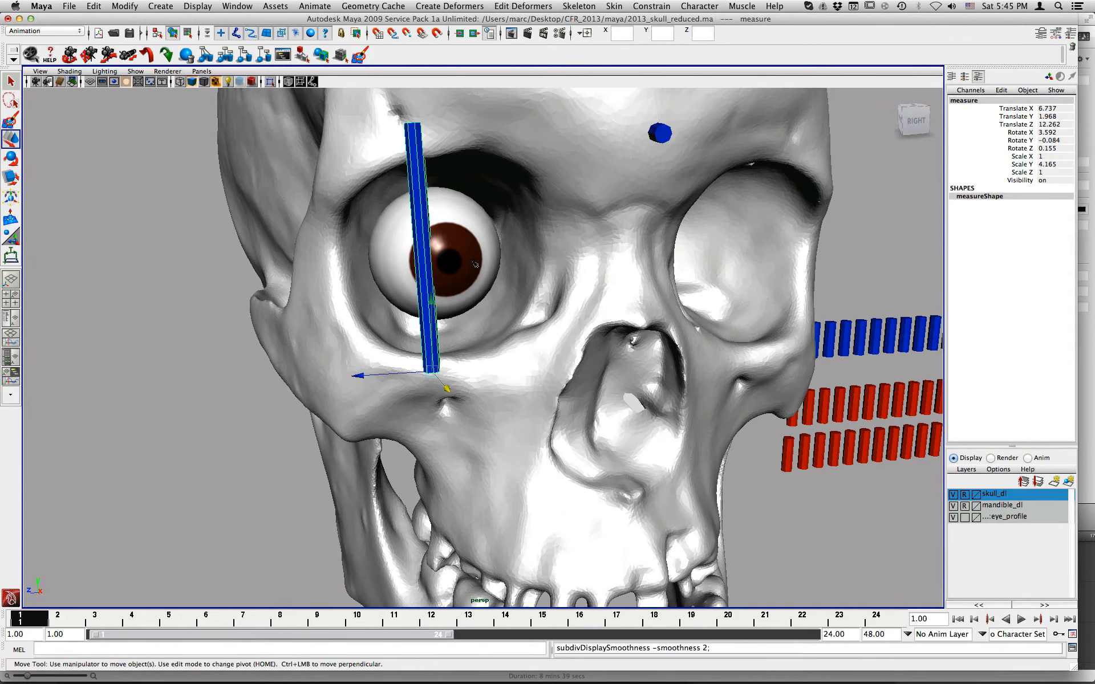
- Set the measure marker's Rotate Z to 0 and tilt it to about -5.6 on Rotate X so it crosses the pupil
left_click_drag(466, 274, 327, 239, "alt")
left_click_drag(454, 252, 512, 287, "alt")
left_click_drag(424, 305, 474, 274, "alt")
key("e")
left_click_drag(483, 364, 546, 290)
key("space")
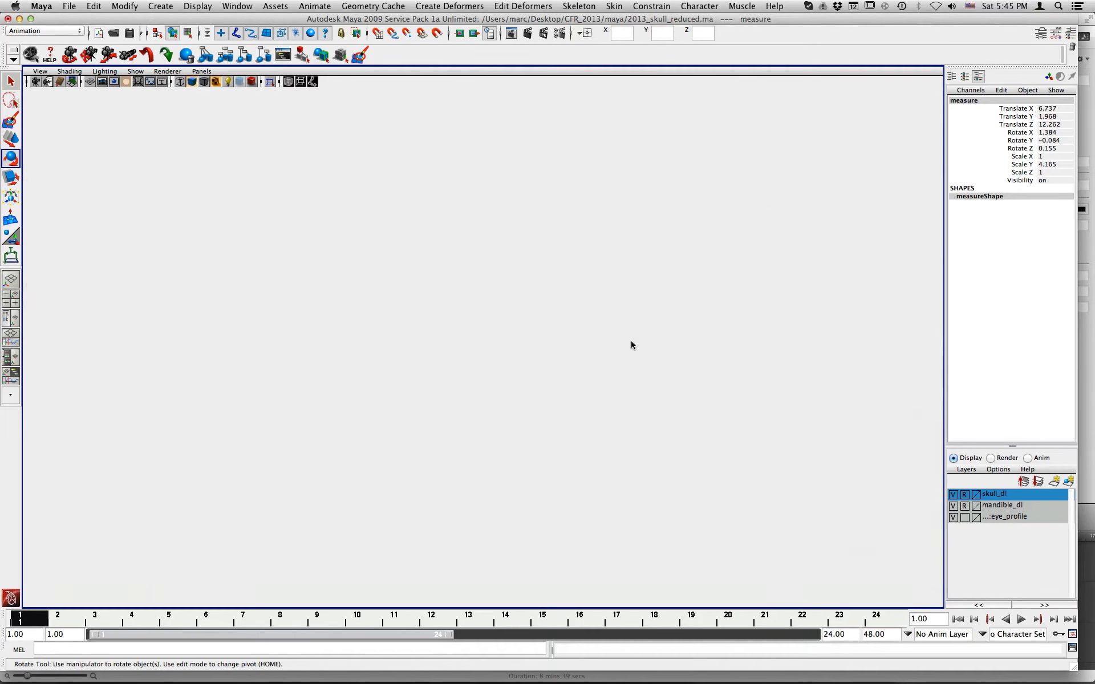
left_click(1054, 148)
type("0")
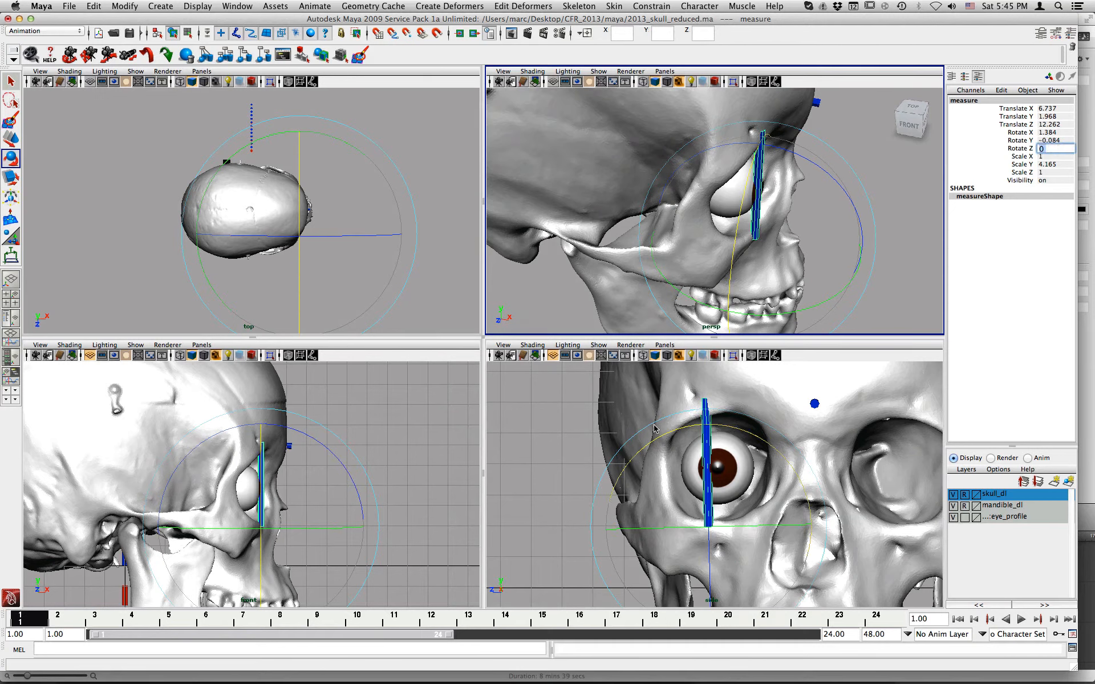
left_click_drag(789, 230, 711, 225, "alt")
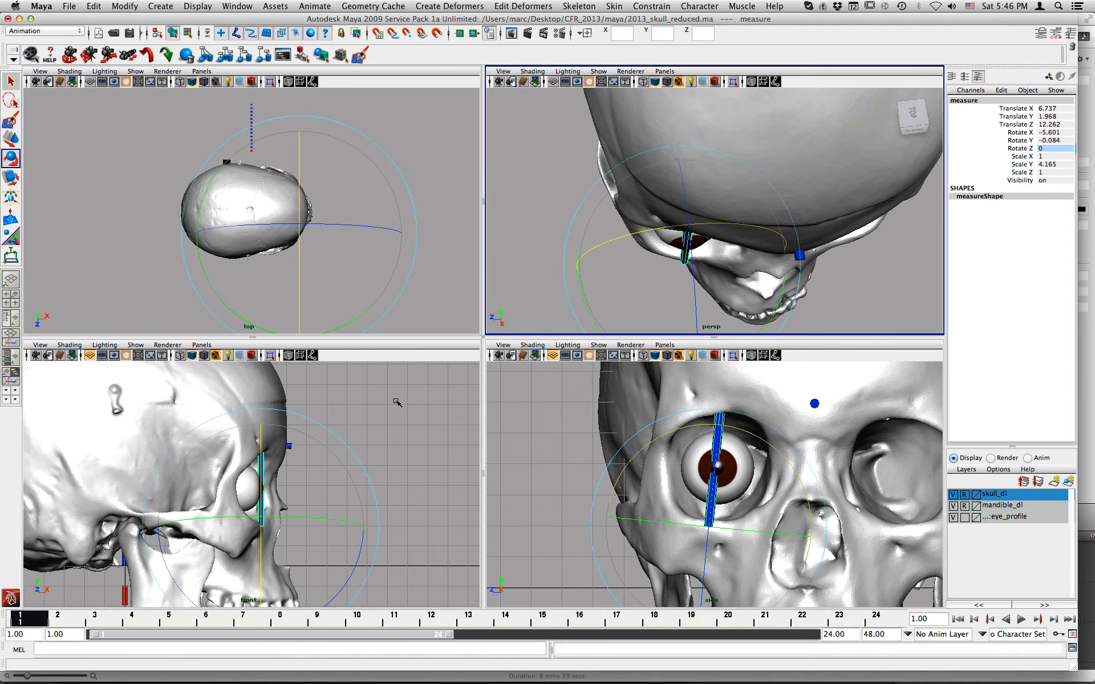
- In the front view, lean the measure marker forward on Rotate Z to line it up with the upper and lower orbital rims
key("space")
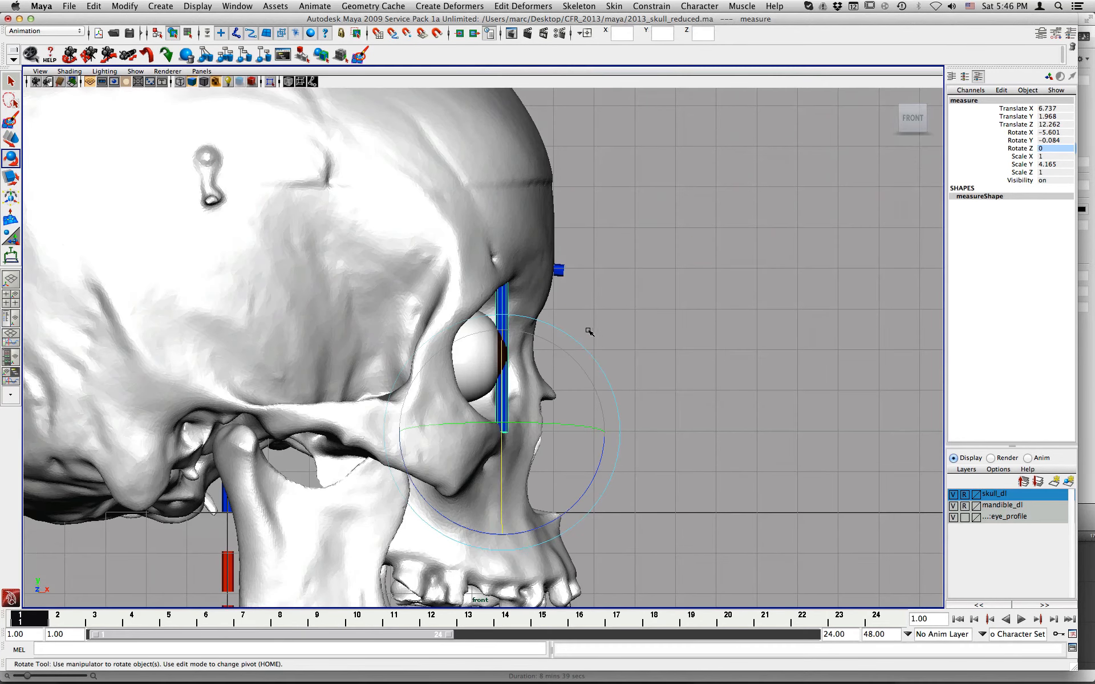
left_click_drag(577, 340, 574, 339)
right_click_drag(574, 340, 787, 350, "alt")
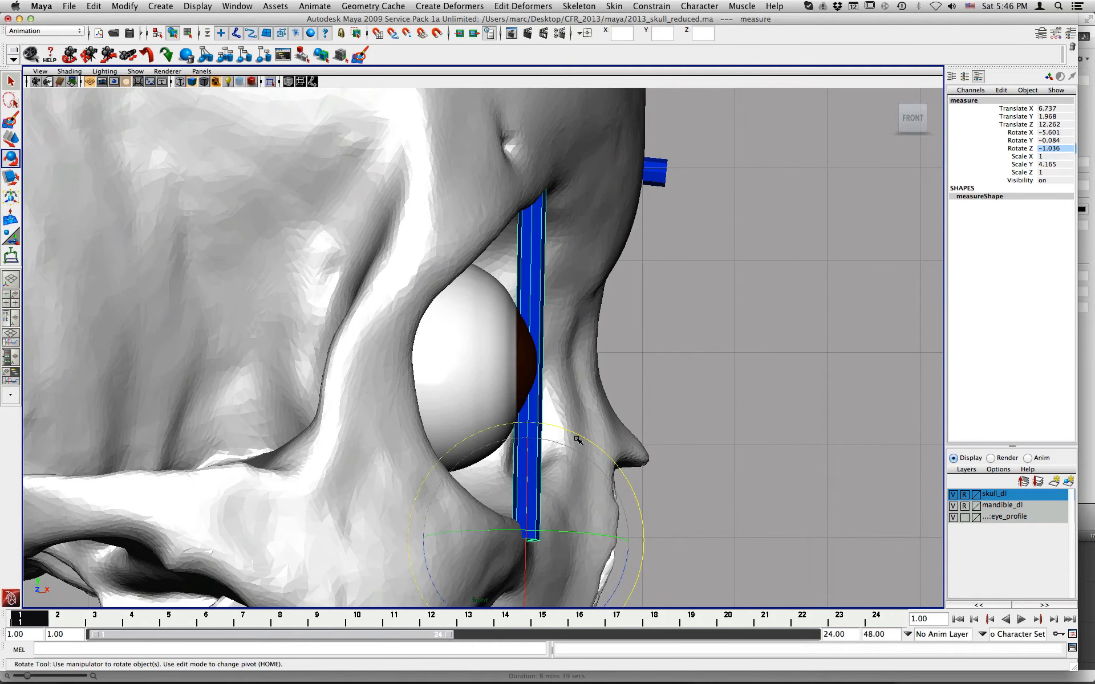
left_click_drag(578, 436, 583, 435)
- Select the eyeball and move it forward to about 5.76 on X, bringing the cornea to the measure marker's front edge
left_click(461, 391)
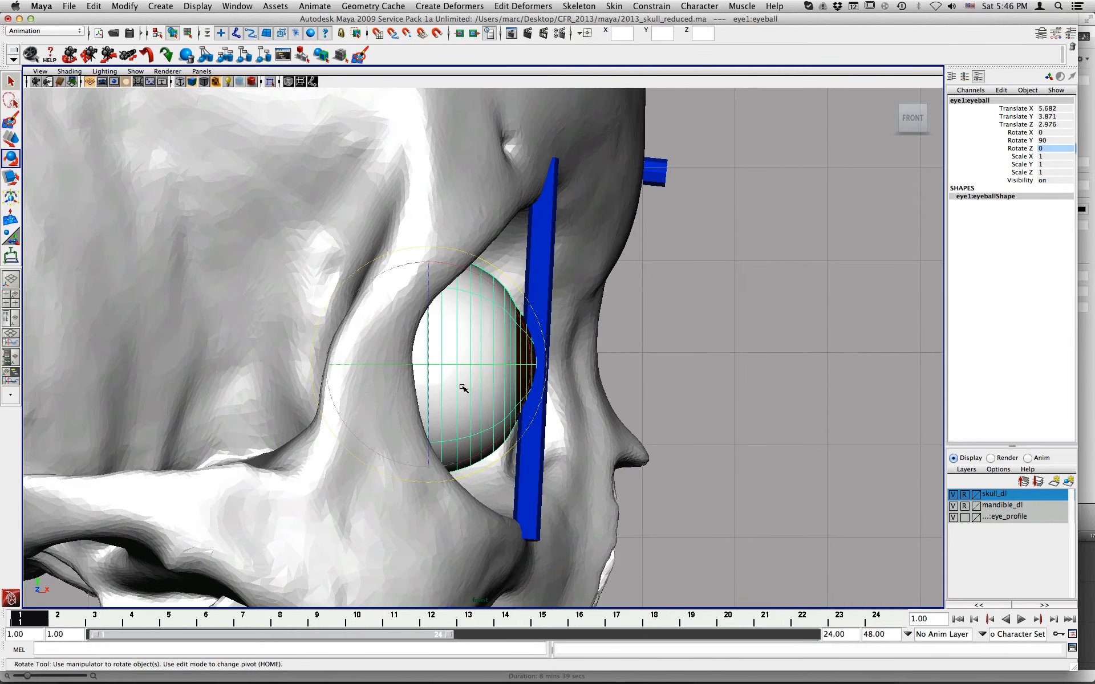
key("w")
left_click_drag(505, 367, 509, 365)
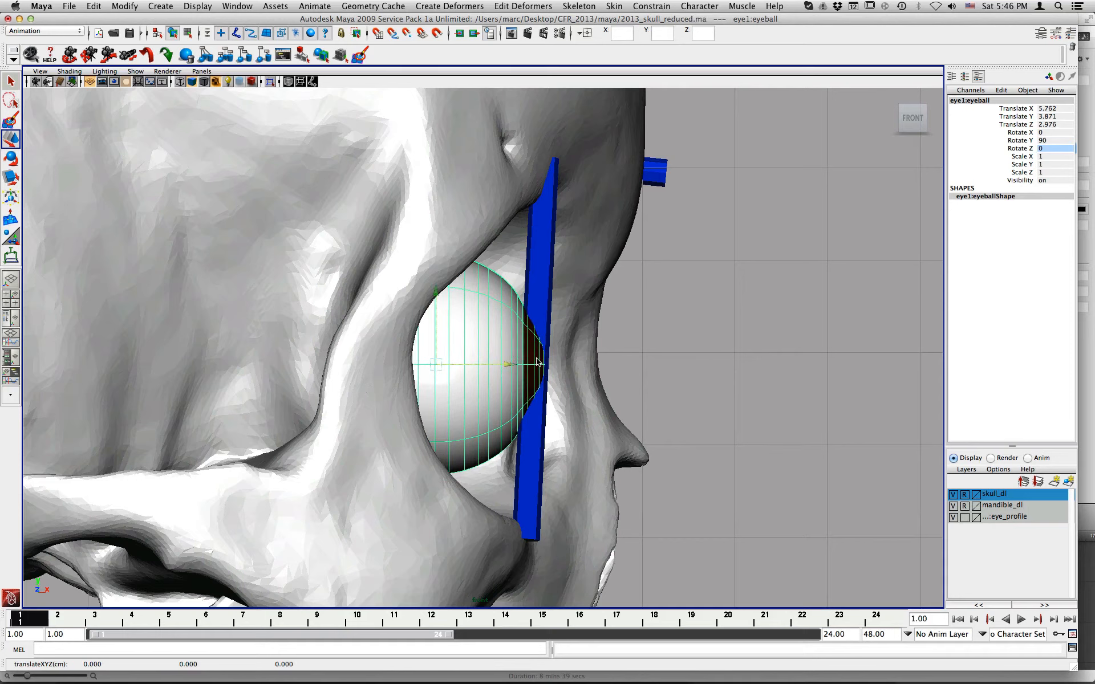
- Select the measure marker crossing the eye and delete it from the scene
left_click(544, 193)
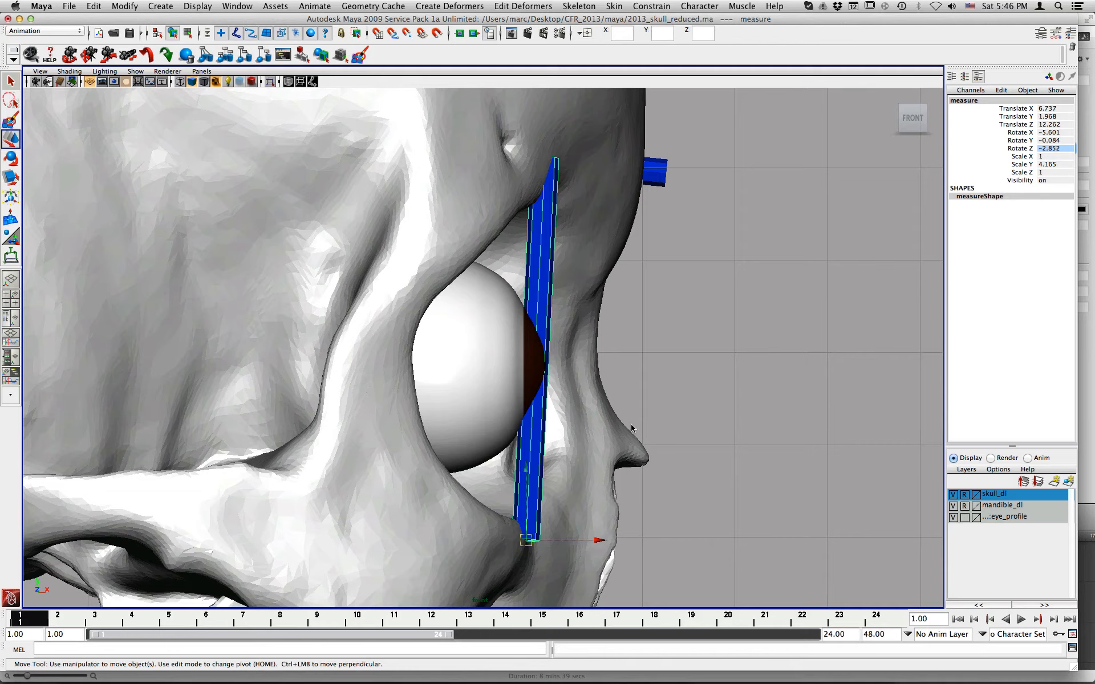
key("space")
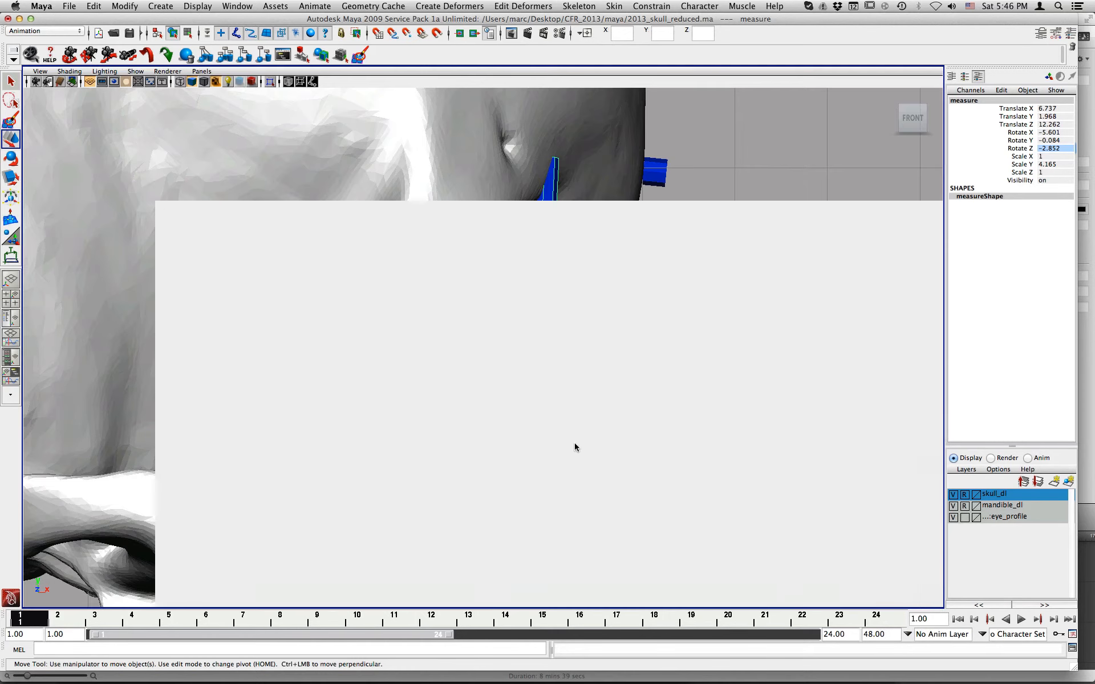
left_click_drag(713, 255, 673, 260, "alt")
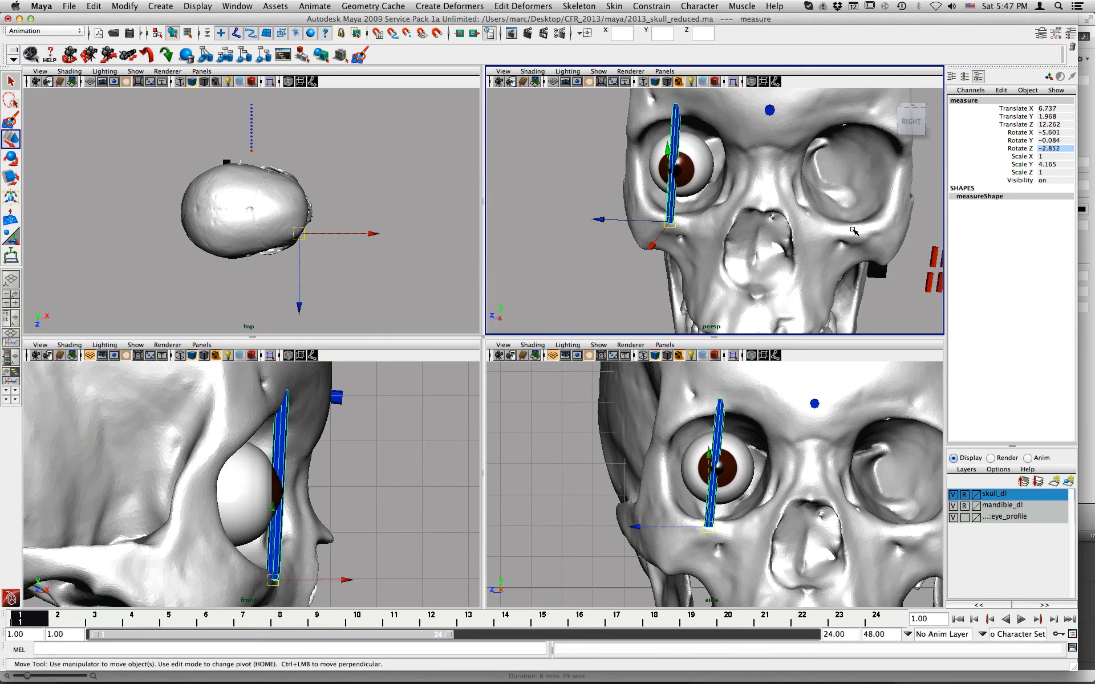
left_click(791, 239)
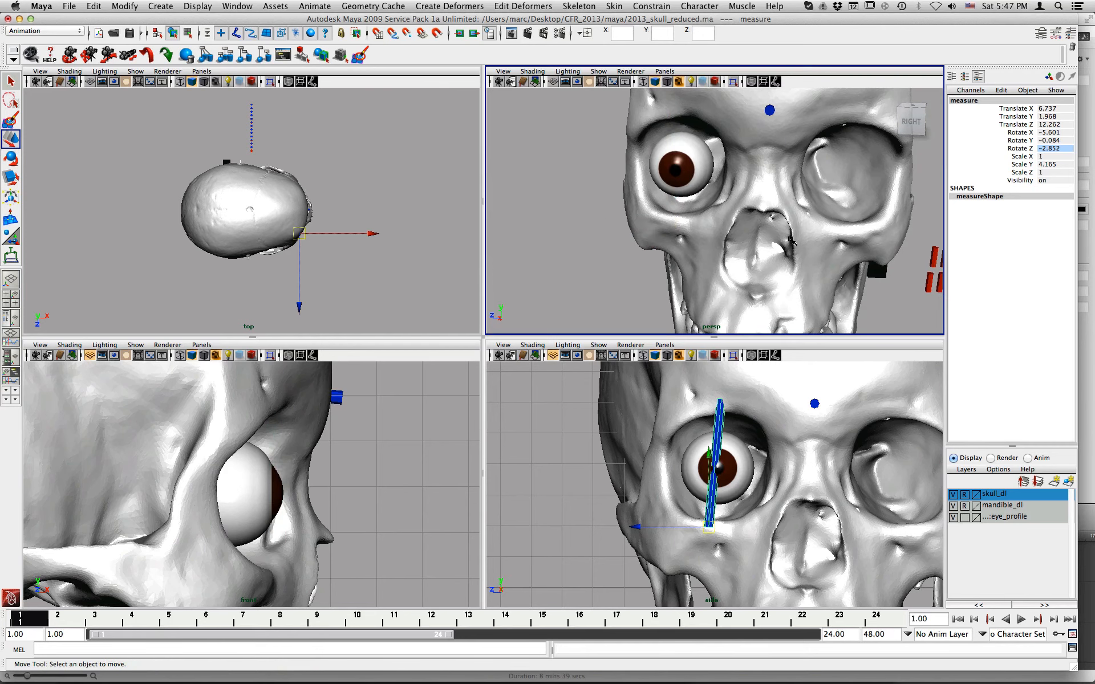
- Duplicate the eyeball in the side view and move the copy into the other orbit, at about -3.03 on Z
left_click_drag(667, 188, 666, 238, "alt")
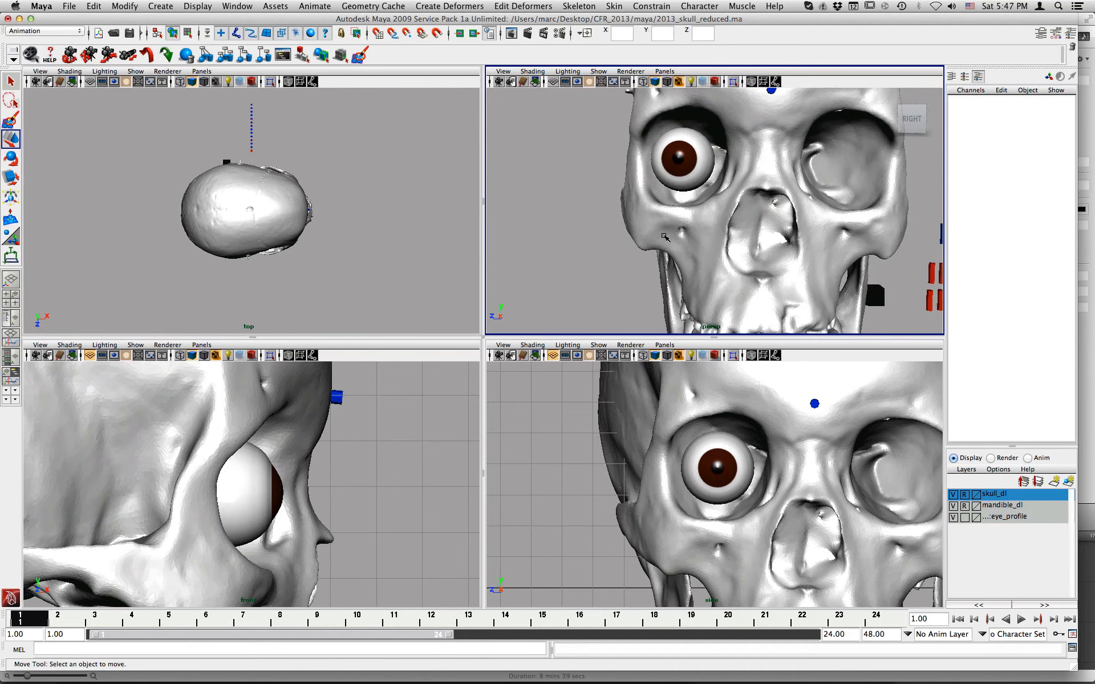
key("space")
right_click_drag(648, 380, 547, 353, "alt")
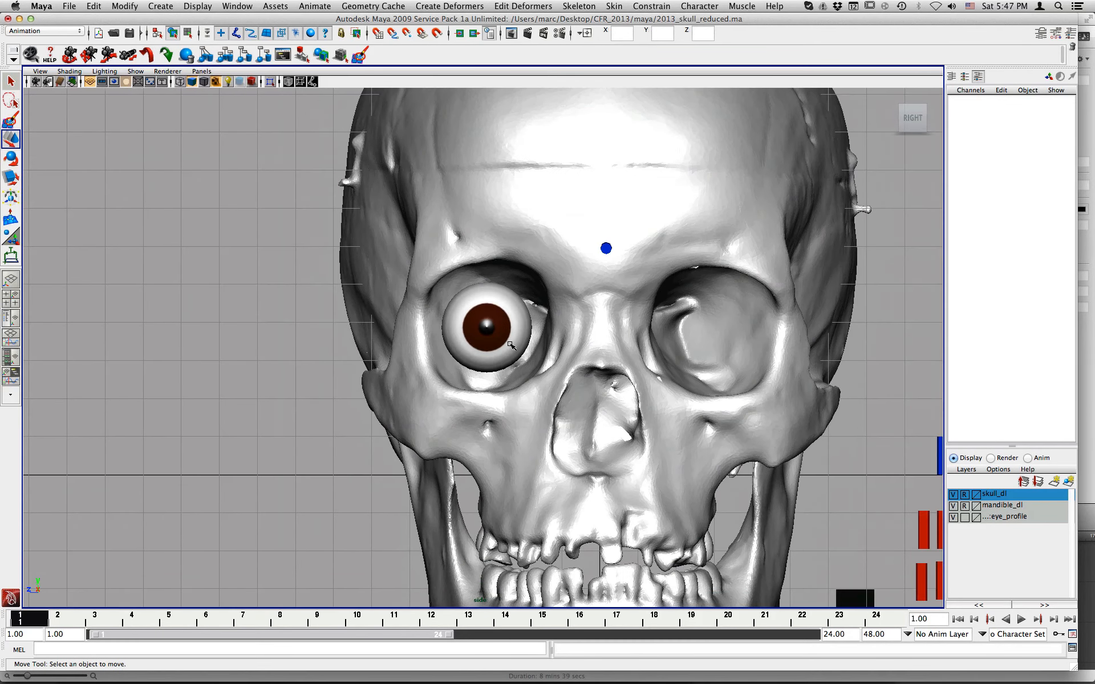
left_click(511, 344)
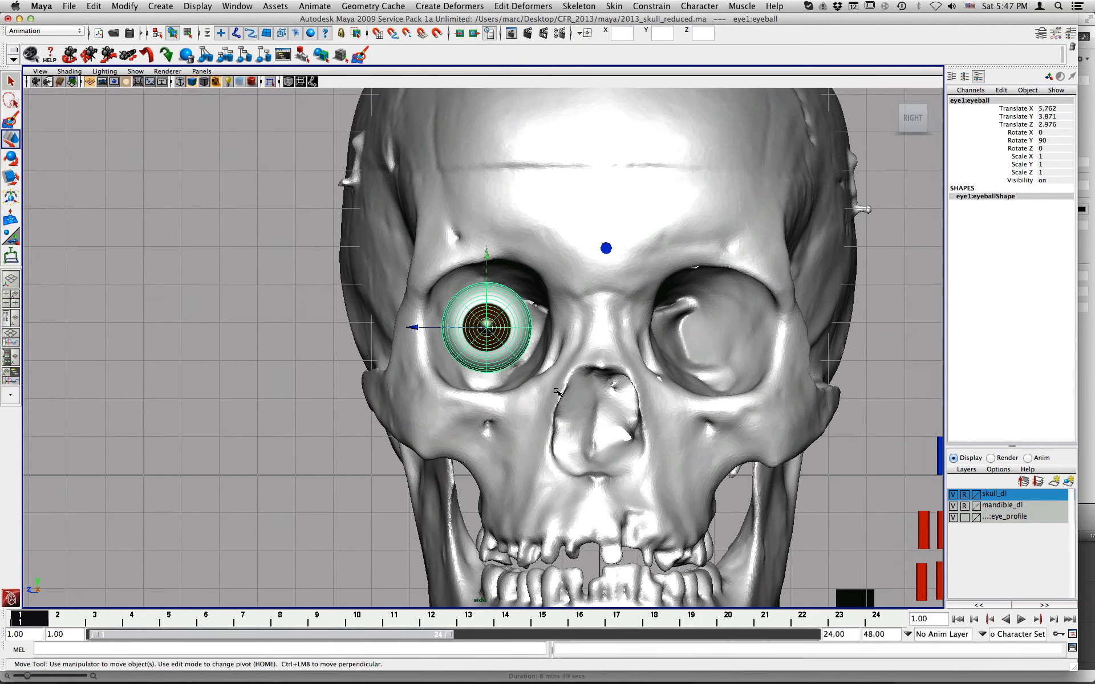
key("ctrl+d")
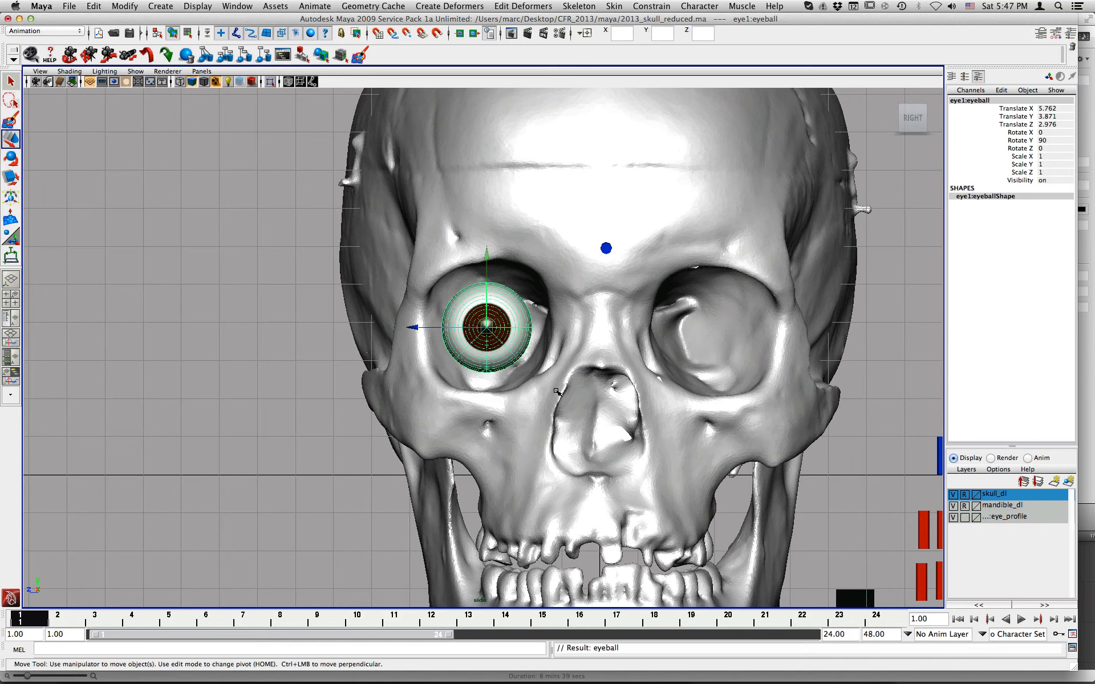
left_click_drag(415, 328, 643, 357)
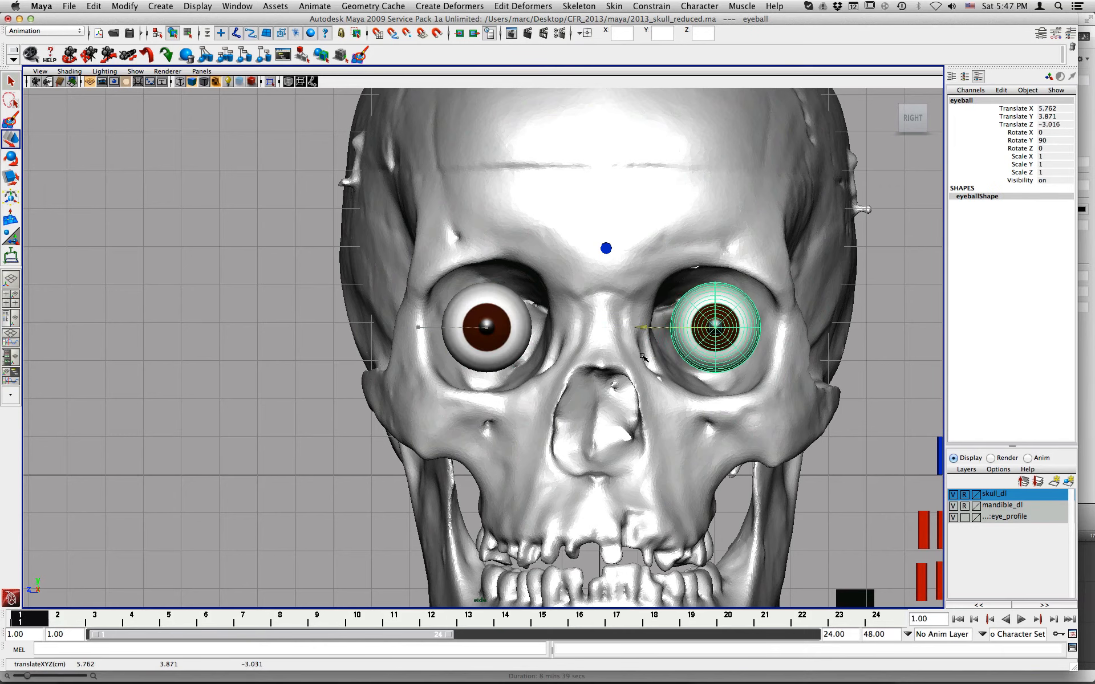
- Fine-tune the copied eyeball's position in the orbit to about 3.838 on Y and -3.087 on Z
scroll(627, 336, "up", 5)
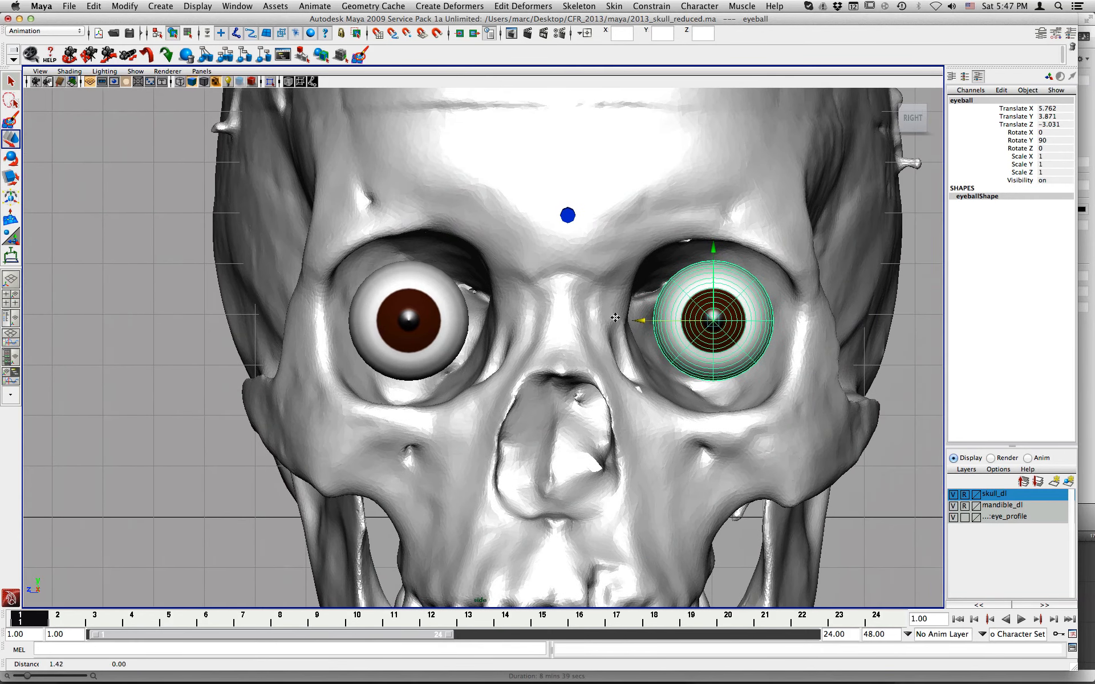
middle_click_drag(615, 317, 502, 312, "alt")
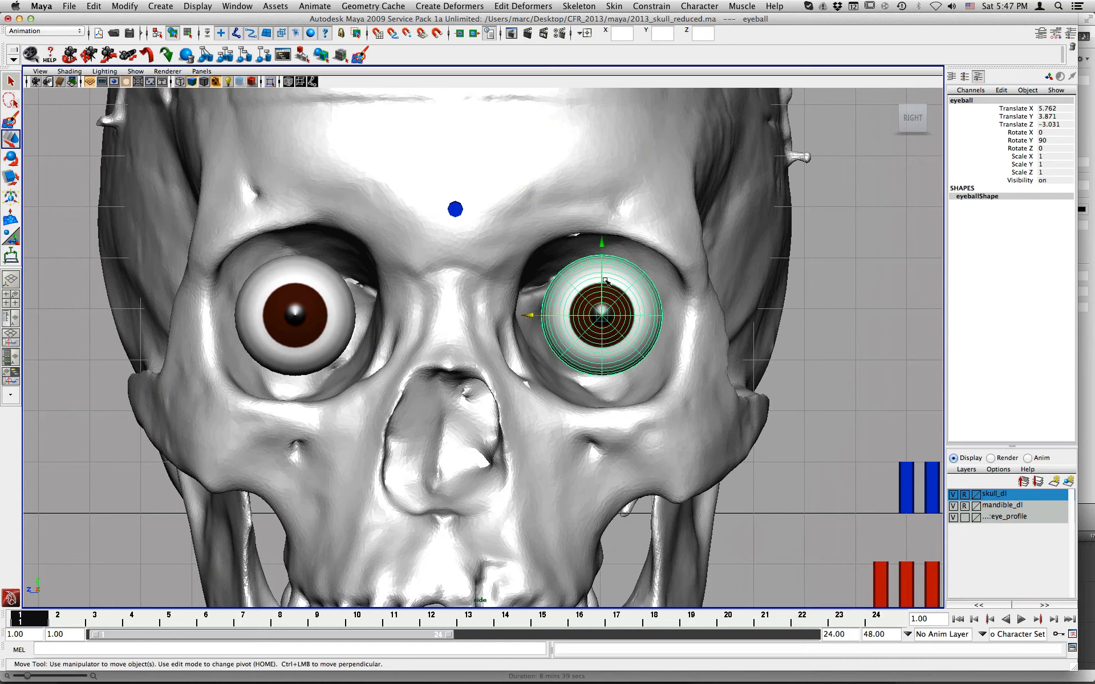
left_click_drag(604, 249, 604, 252)
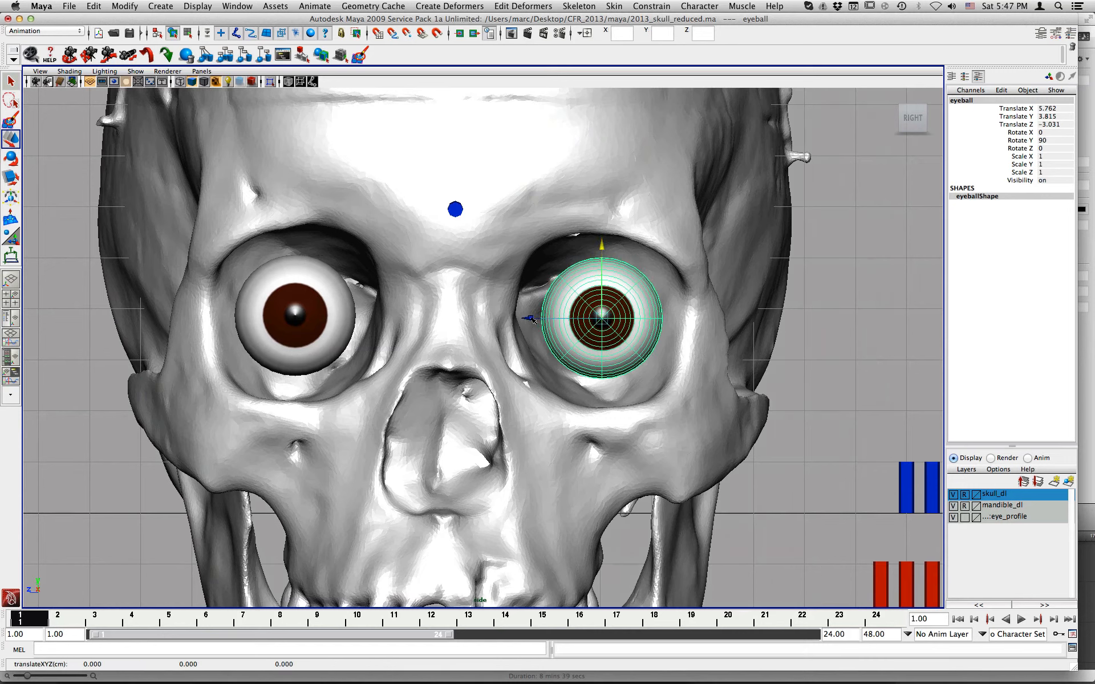
left_click_drag(532, 320, 531, 320)
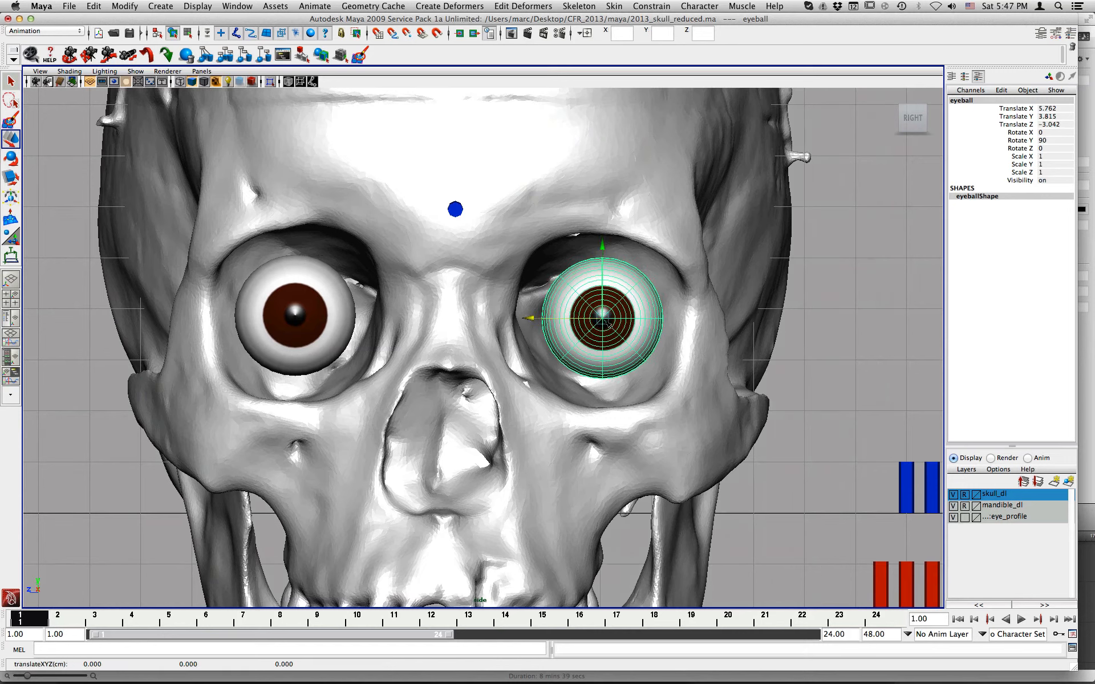
left_click_drag(605, 323, 608, 322)
left_click(812, 391)
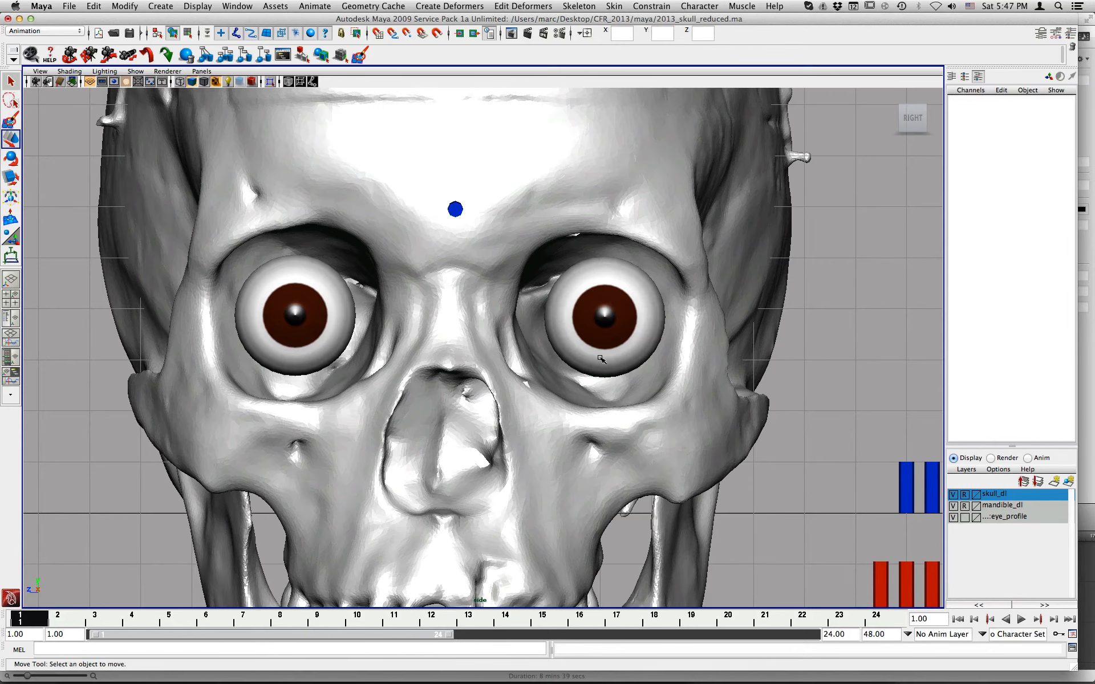
- Inspect the copied eyeball's depth in its orbit from the opposite side of the skull
key("space")
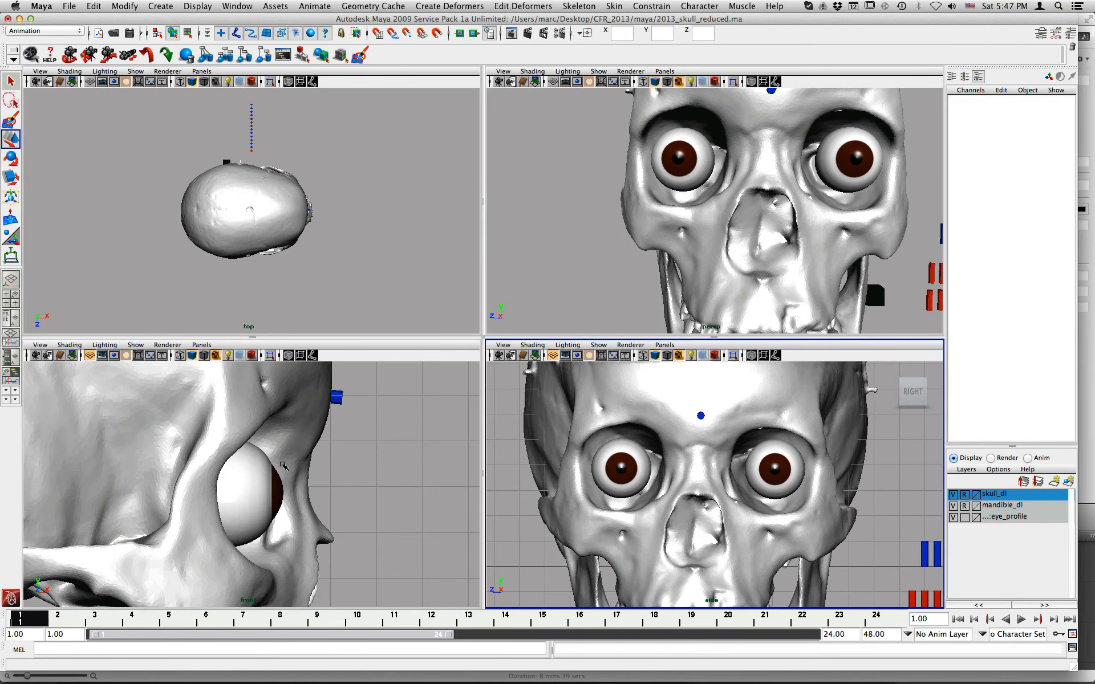
key("space")
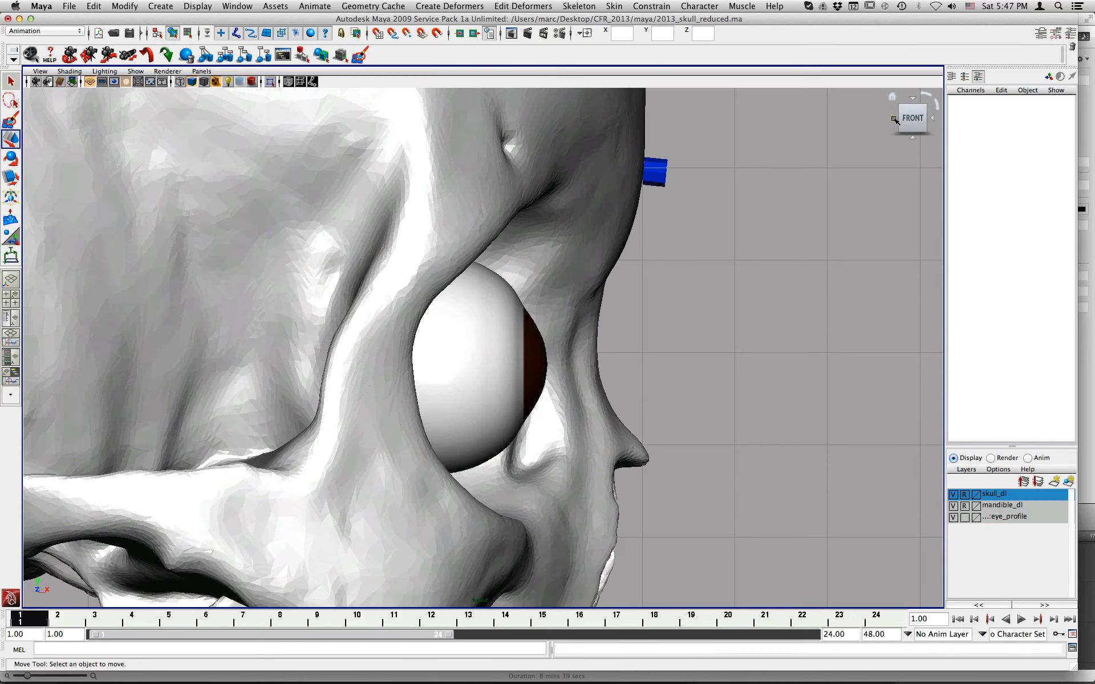
left_click(893, 118)
left_click(893, 120)
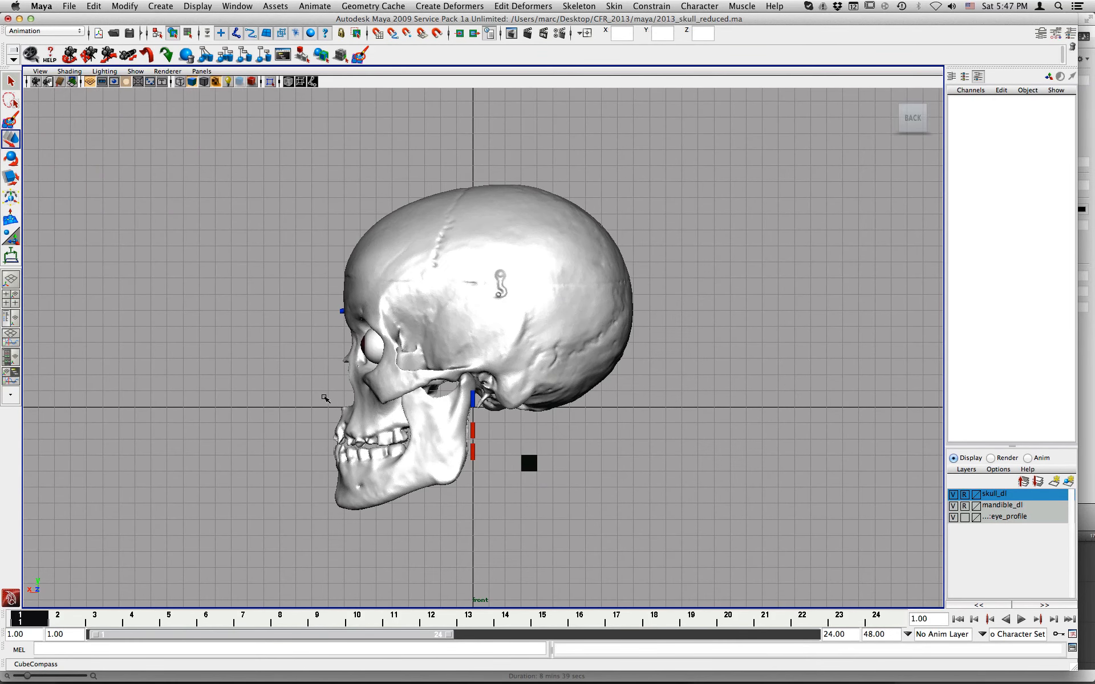
scroll(711, 416, "up", 5)
middle_click_drag(612, 318, 907, 339, "alt")
- Select both eyeballs and assign them to a new display layer named eyes
left_click(514, 374)
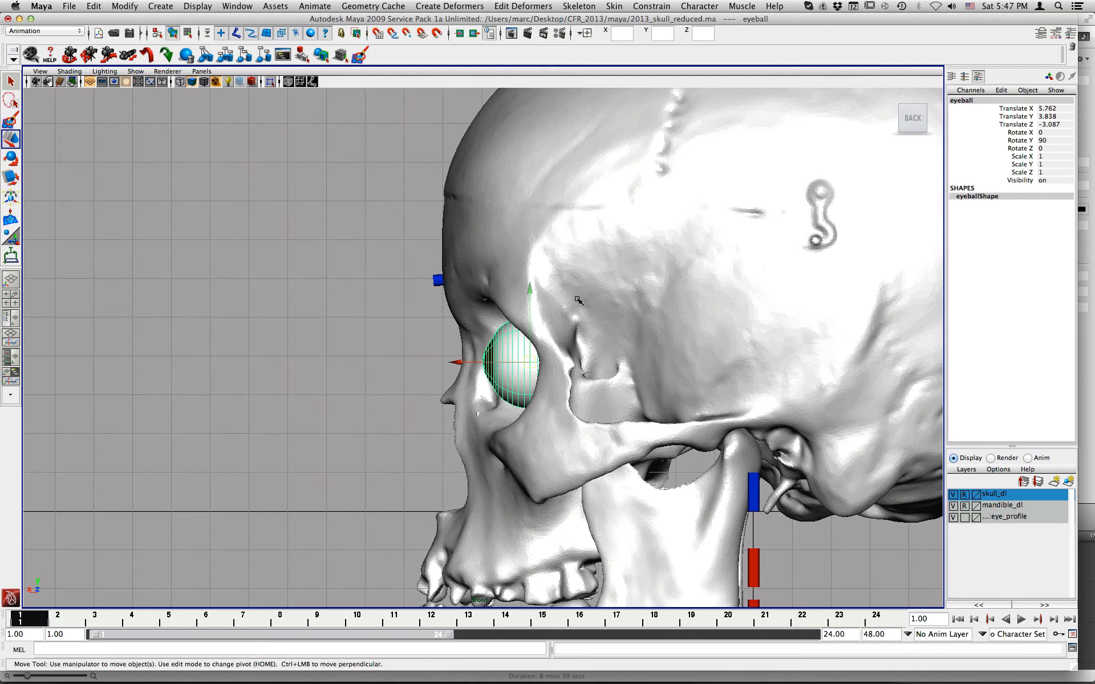
key("space")
key("space")
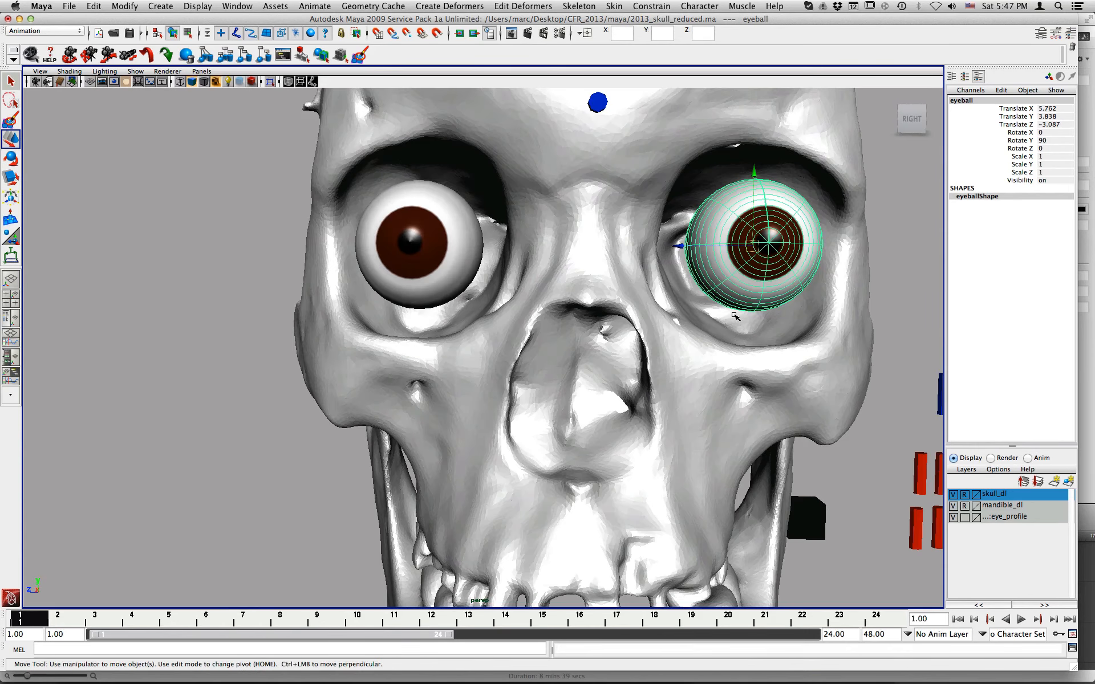
right_click_drag(736, 316, 516, 311, "alt")
left_click(449, 310)
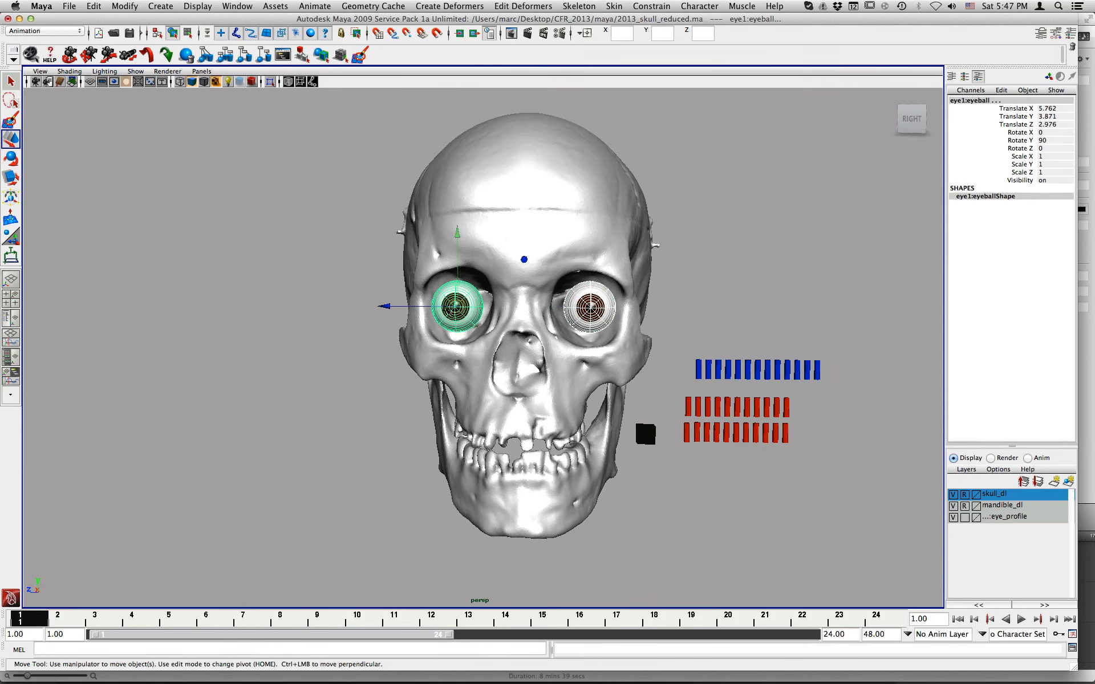
left_click(1069, 484)
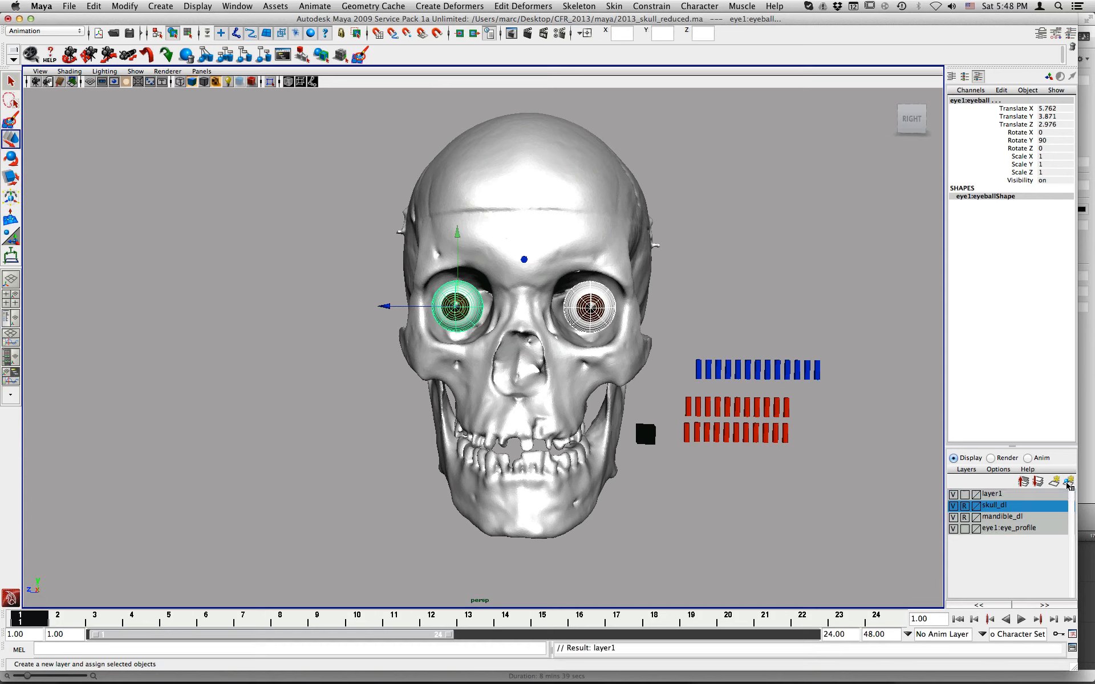
double_click(993, 497)
double_click(475, 264)
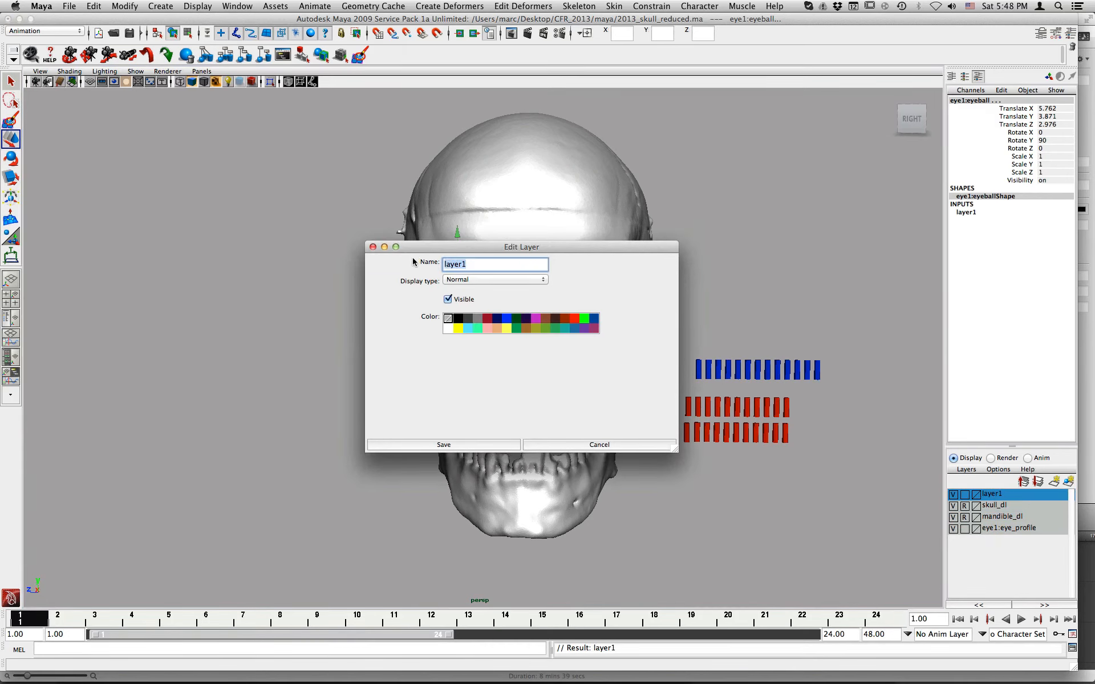
type("eyes")
left_click(444, 445)
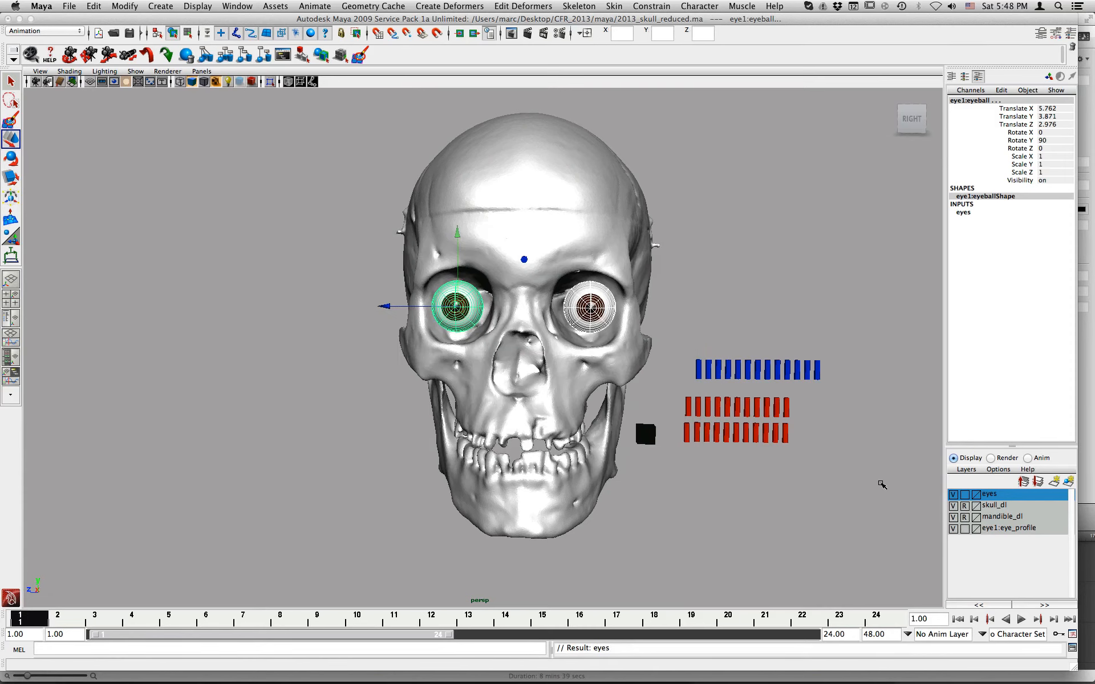
- Set the eyes layer to reference mode so the eyeballs cannot be selected, and clear the selection
left_click(963, 495)
left_click(964, 494)
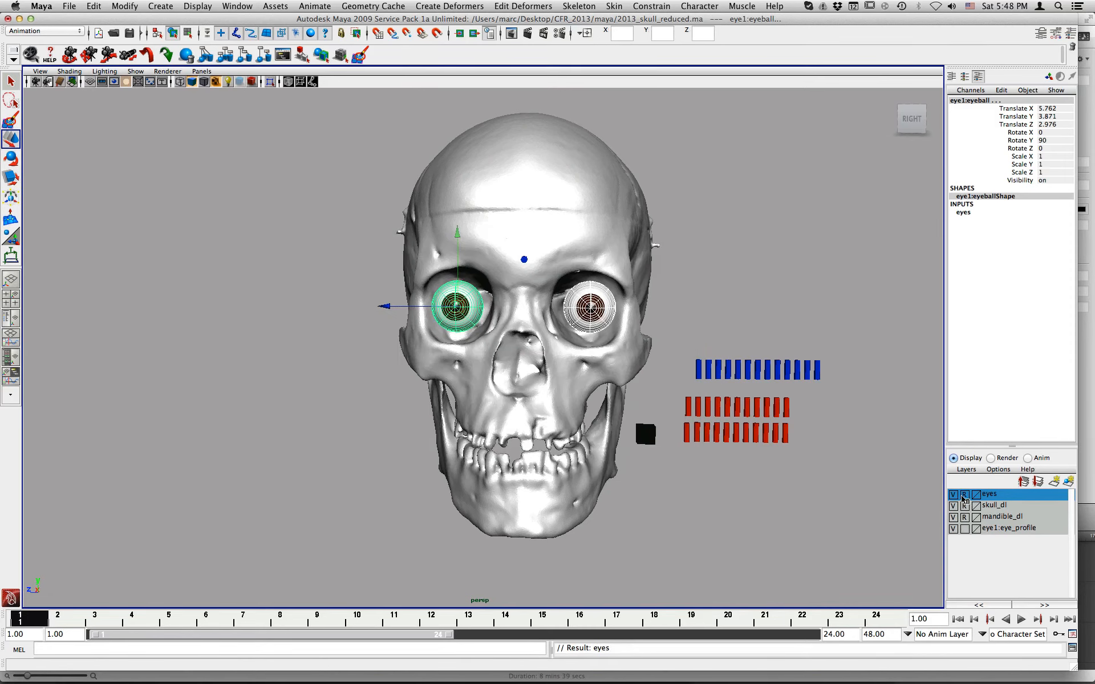
left_click(849, 501)
- Select the leftover locator beside the eye, check it in wireframe, and delete it
left_click_drag(687, 256, 470, 382)
left_click(363, 294)
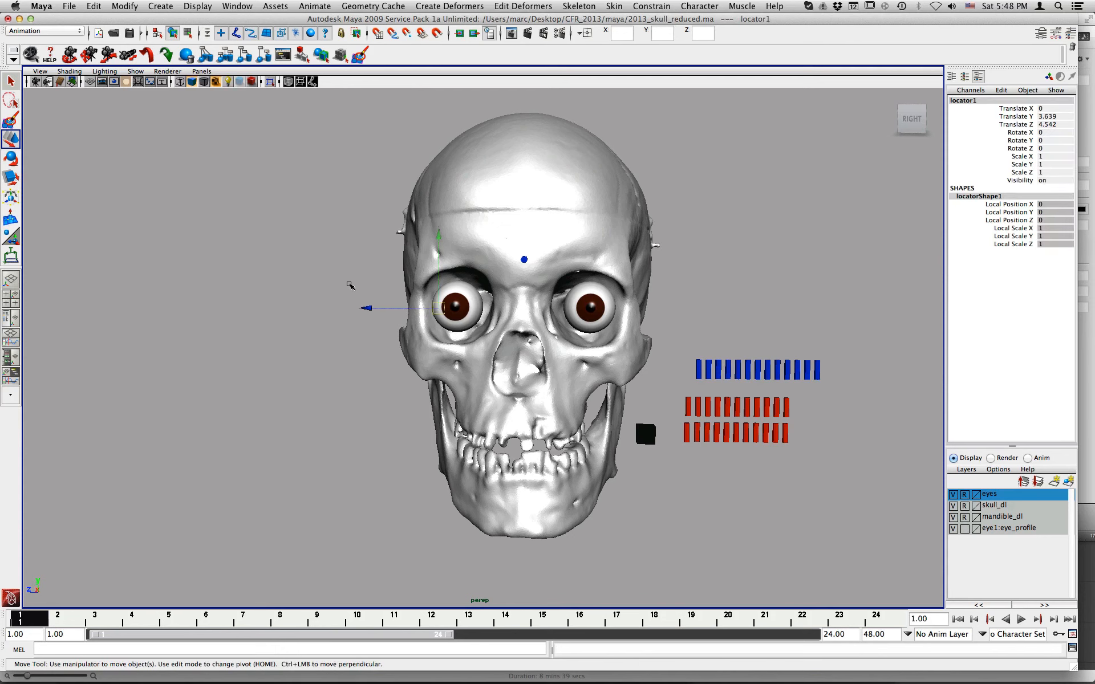
left_click_drag(349, 284, 471, 381)
mouse_move(369, 389)
left_mouse_down("alt")
mouse_move(551, 388)
mouse_move(515, 425)
left_mouse_up("alt")
key("4")
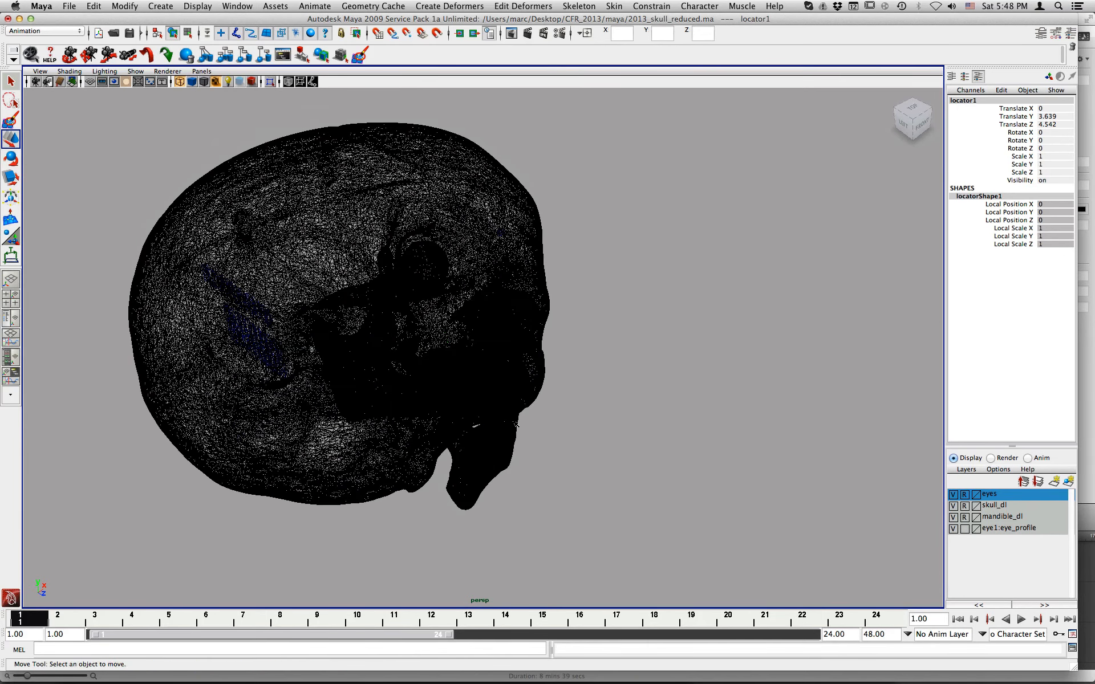
left_click(515, 424)
- Return the perspective view to shaded display with textures, facing the front of the skull
key("5")
left_click_drag(631, 430, 438, 398, "alt")
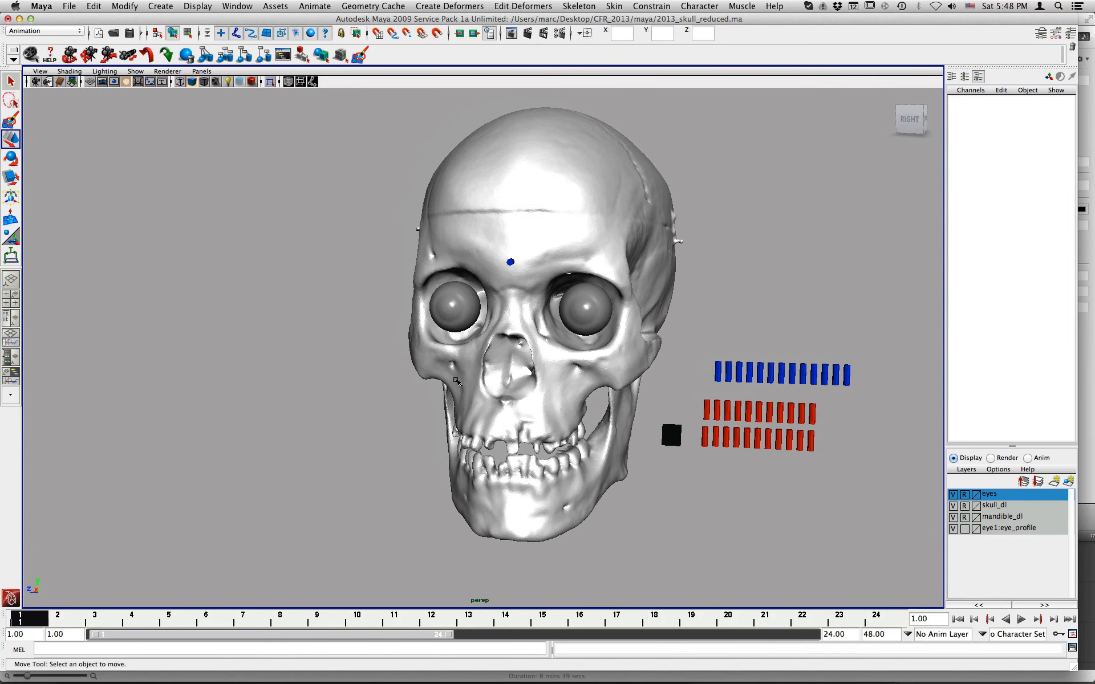
key("4")
key("5")
key("6")
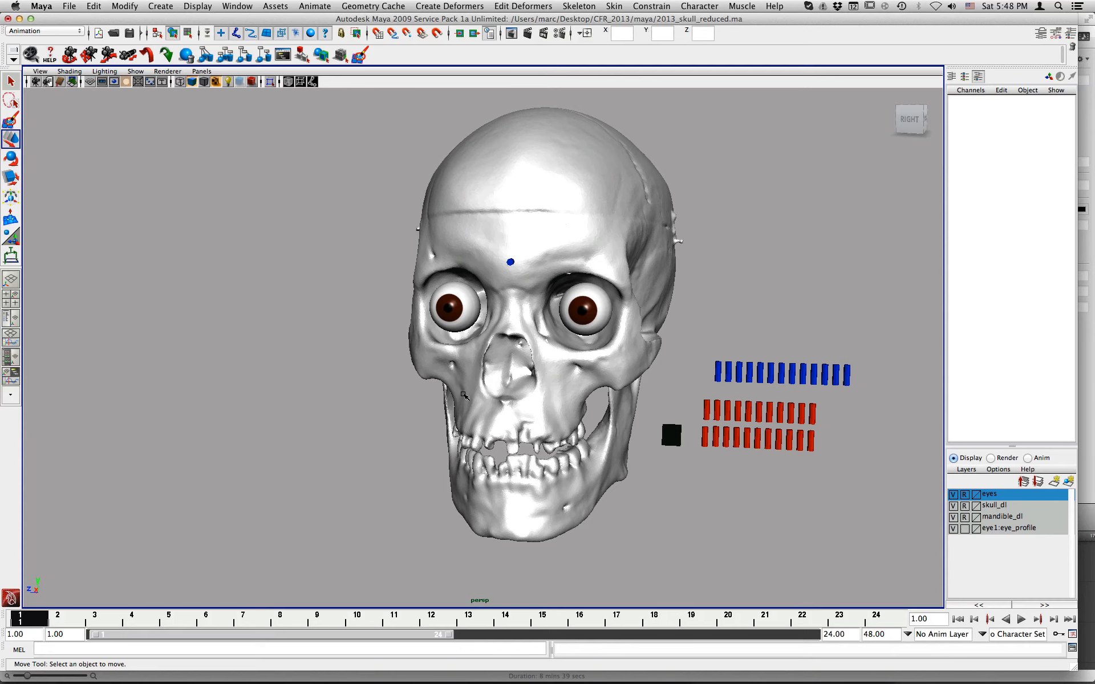
- Examine the placement of both eyes in the skull from each side and from the front
left_click_drag(358, 395, 598, 403, "alt")
right_click_drag(598, 403, 473, 391, "alt")
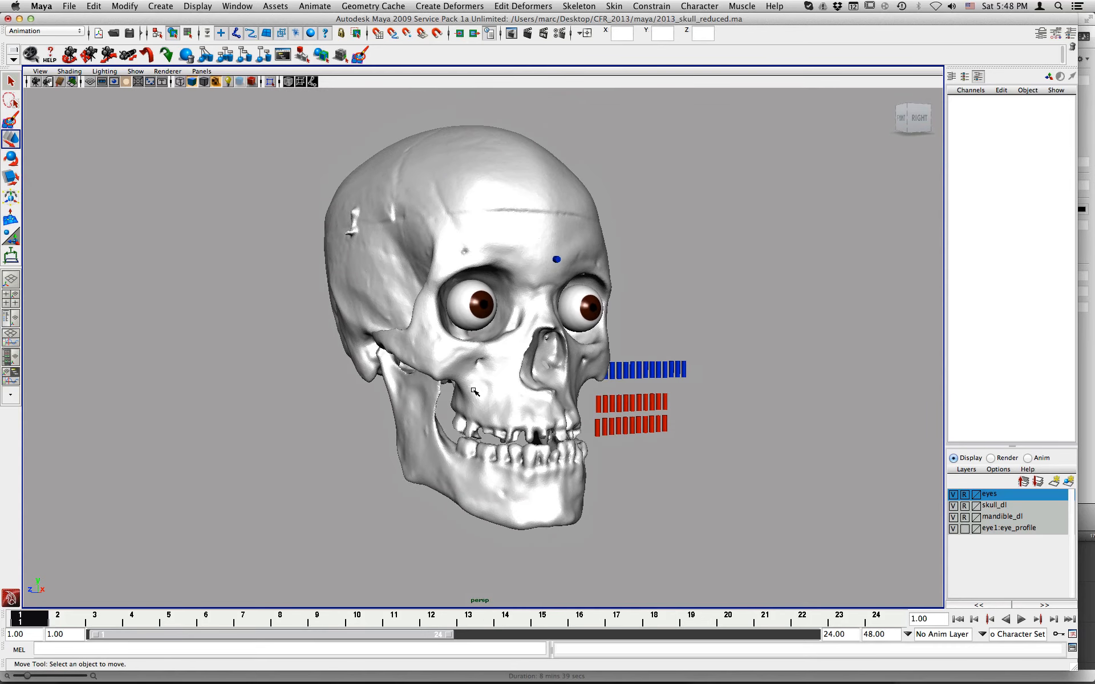
left_click_drag(673, 474, 573, 464, "alt")
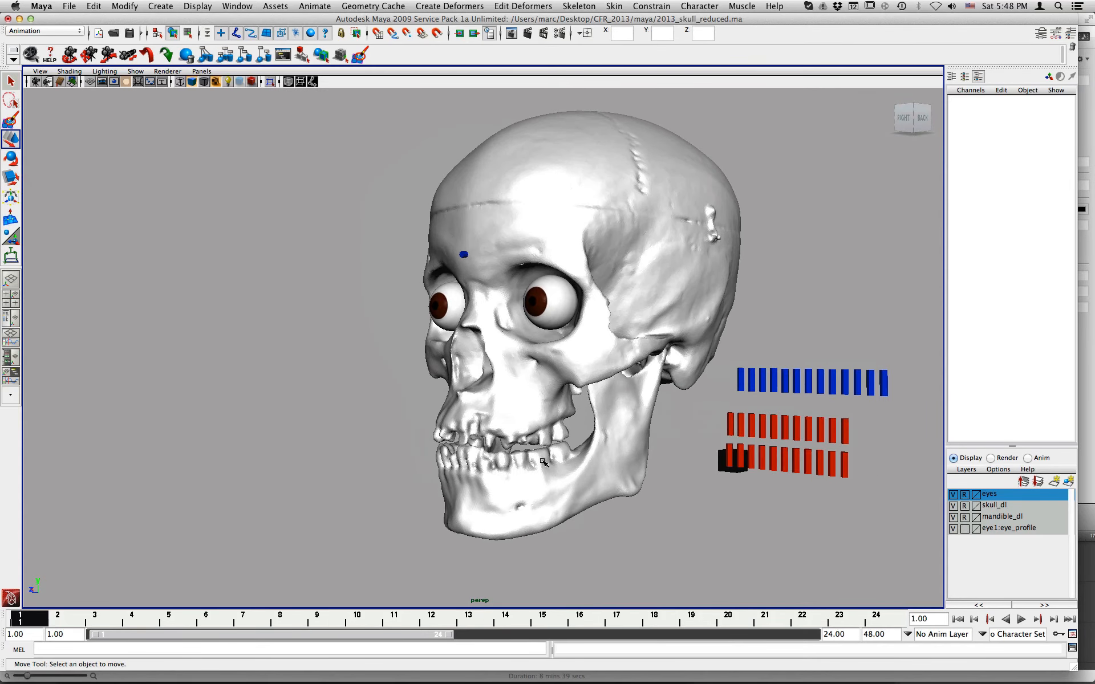
left_click_drag(506, 455, 666, 466, "alt")
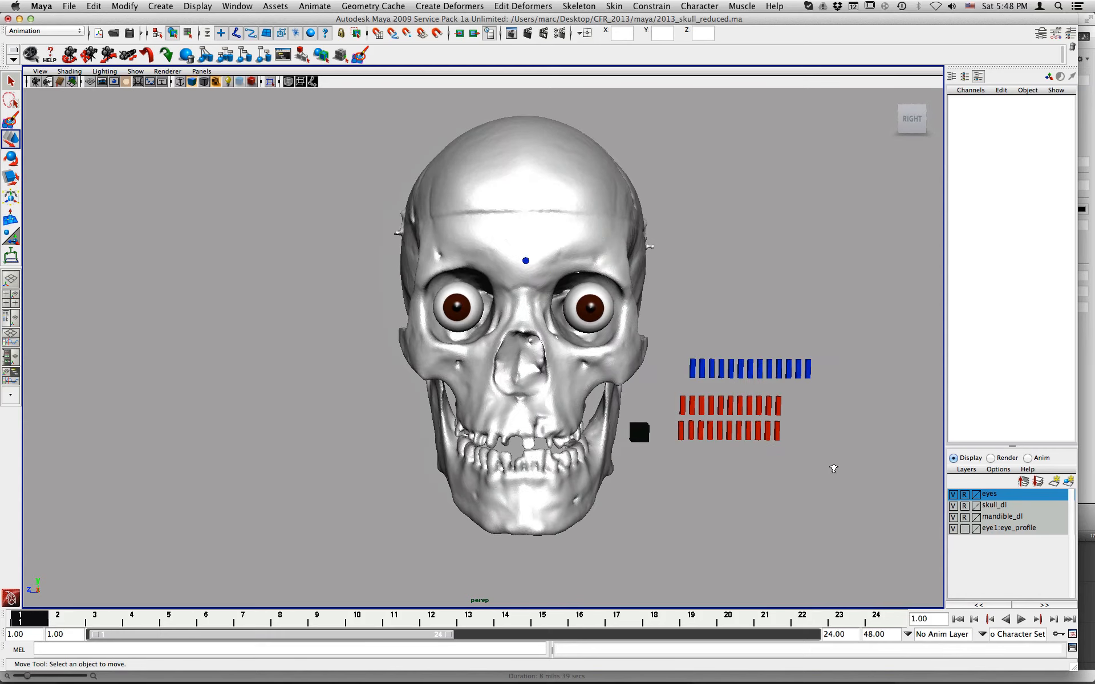
right_click_drag(833, 468, 725, 454, "alt")
left_click_drag(725, 455, 684, 452, "alt")
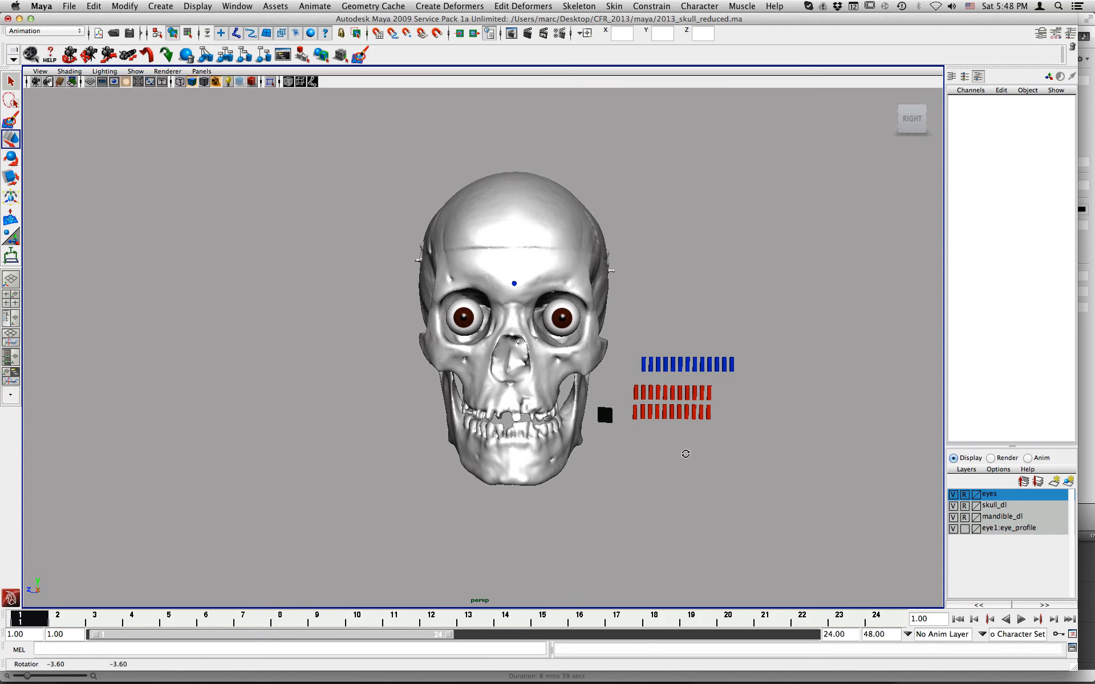
- Select all blue and red markers plus the reference cube and assign them to a new display layer named tdms
left_click_drag(622, 339, 724, 464)
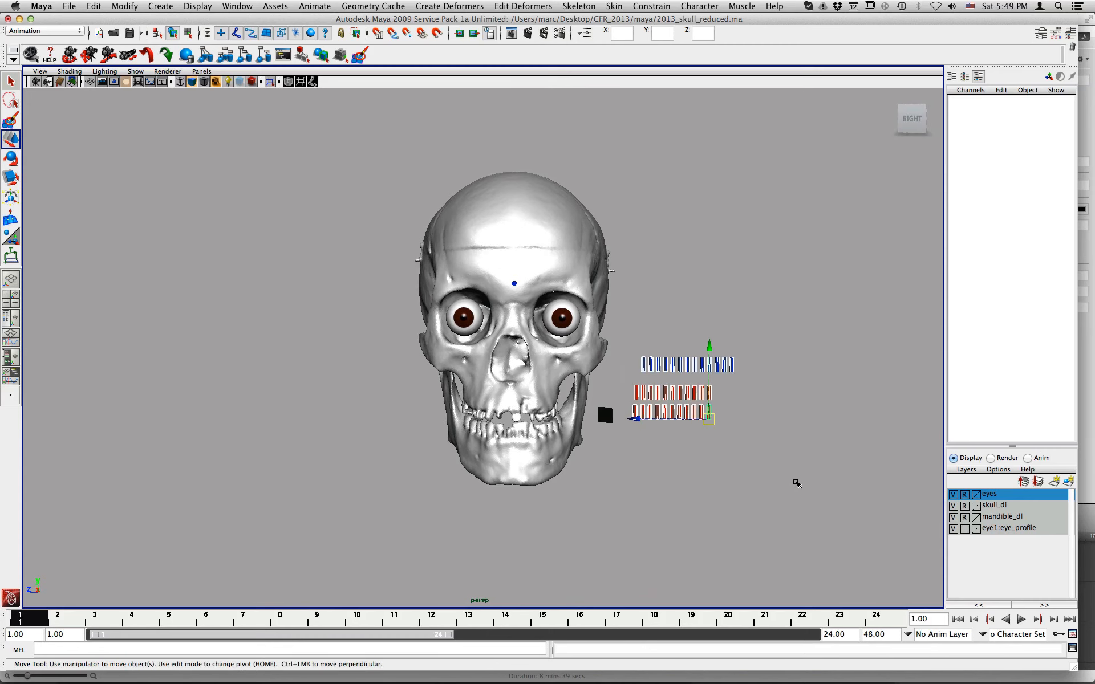
left_click_drag(651, 477, 650, 472, "alt")
left_click_drag(306, 190, 699, 532)
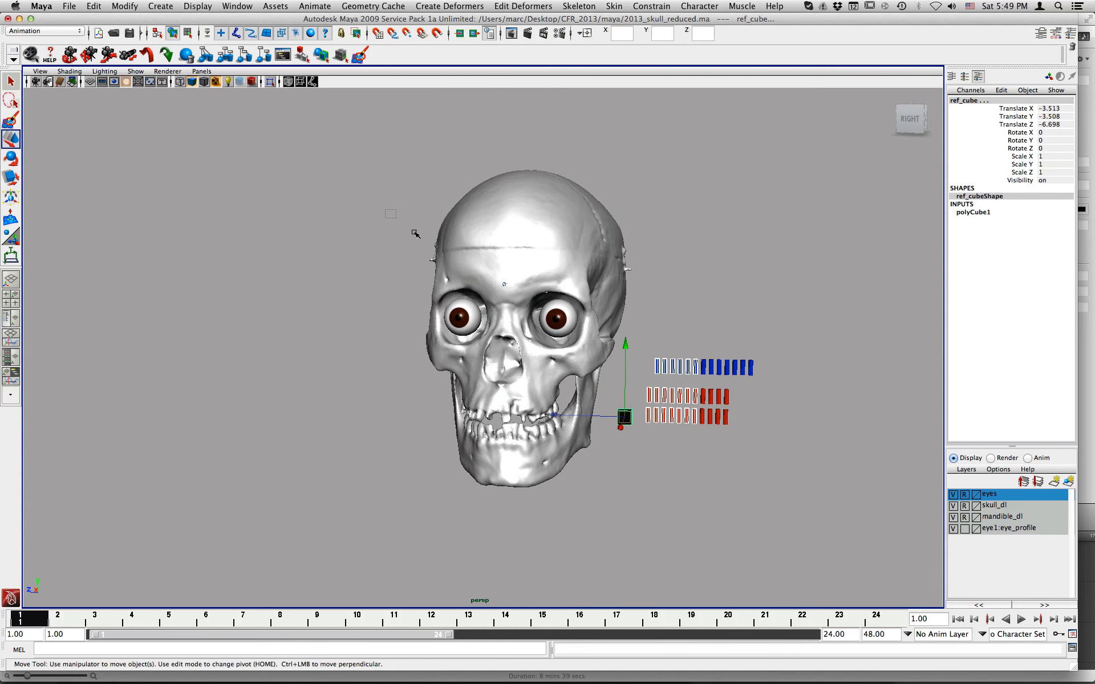
left_click(1067, 482)
double_click(992, 496)
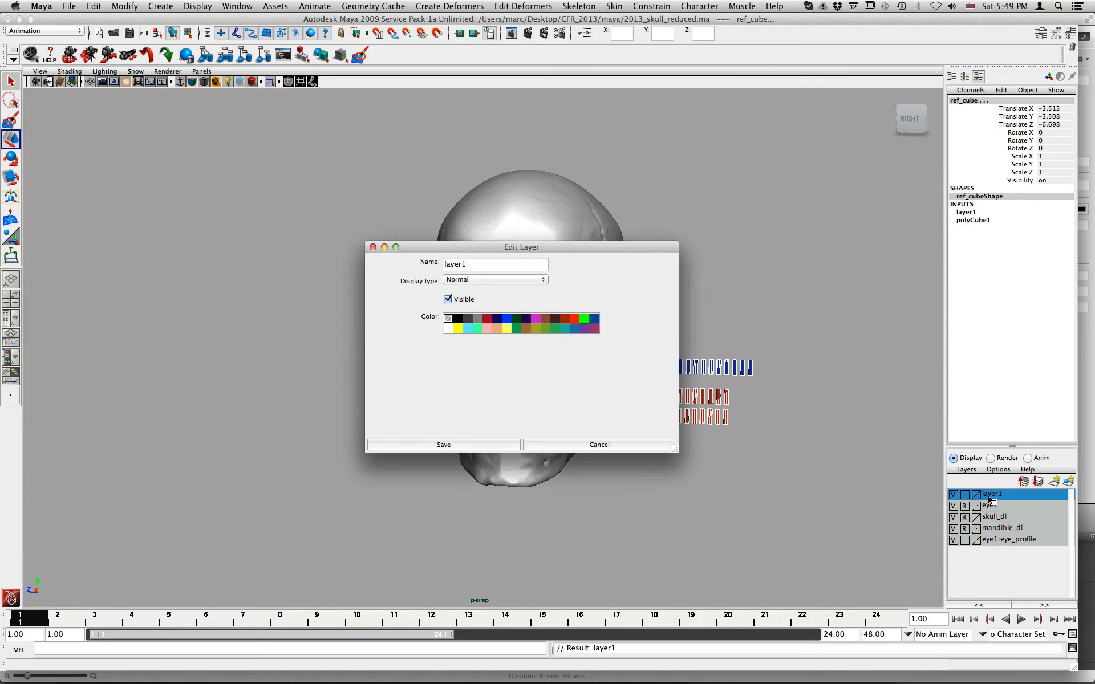
left_click_drag(478, 267, 408, 265)
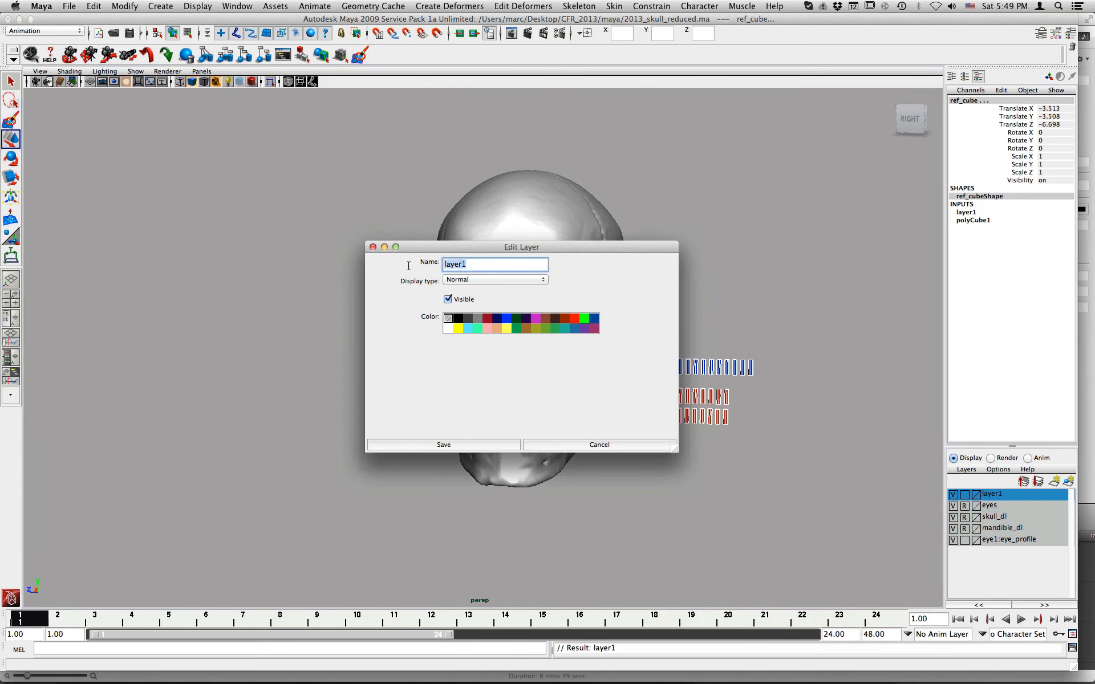
type("tdms")
left_click(484, 445)
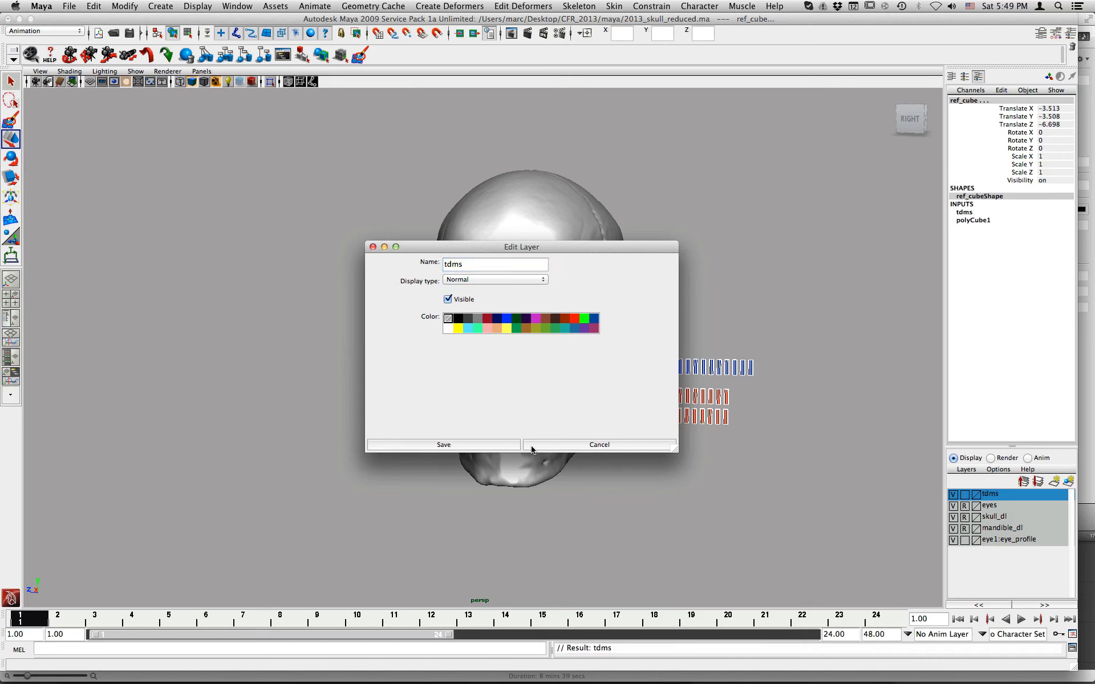
- Hide the tdms layer to check its contents, show it again, and clear the selection
left_click(953, 495)
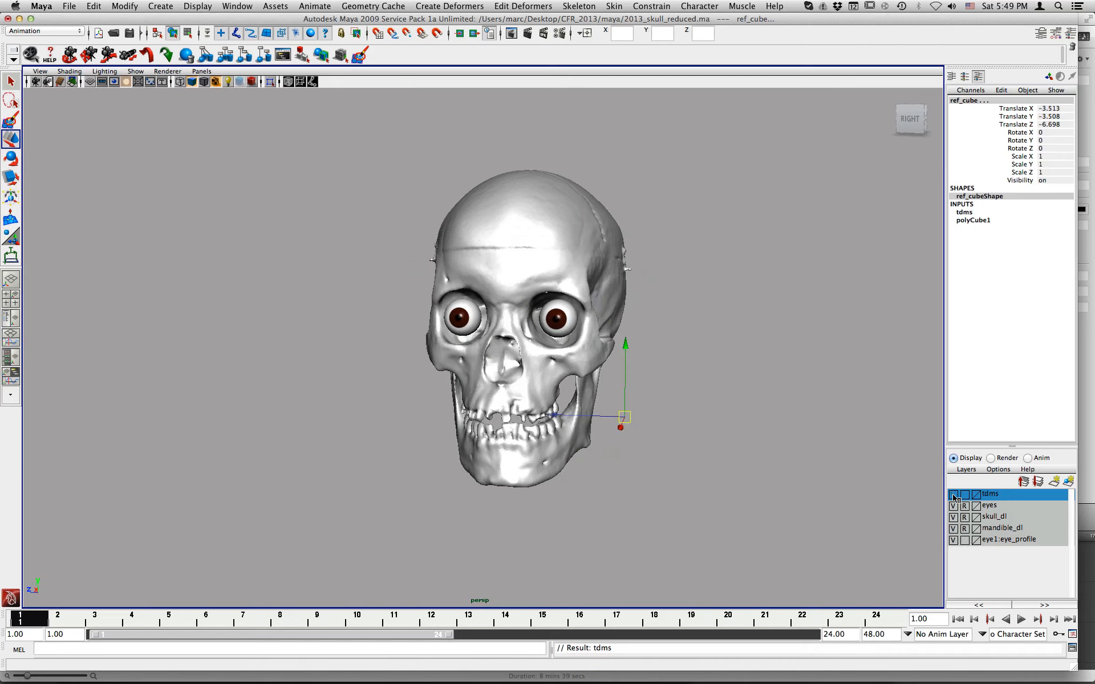
left_click(953, 495)
left_click(747, 477)
left_click_drag(655, 481, 633, 485, "alt")
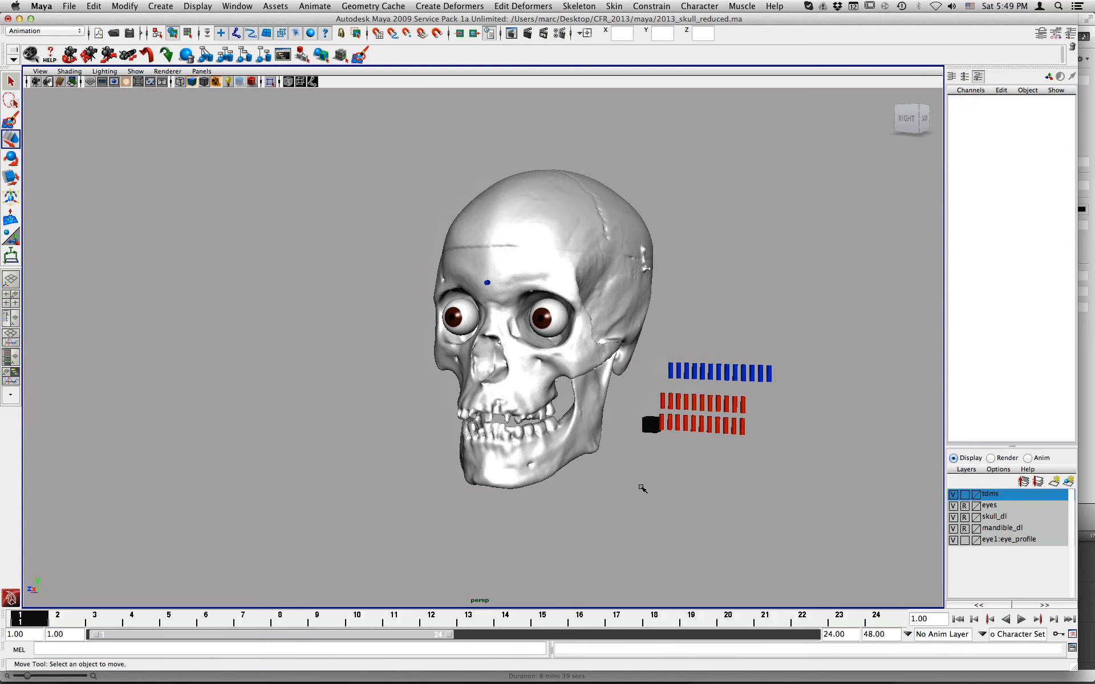